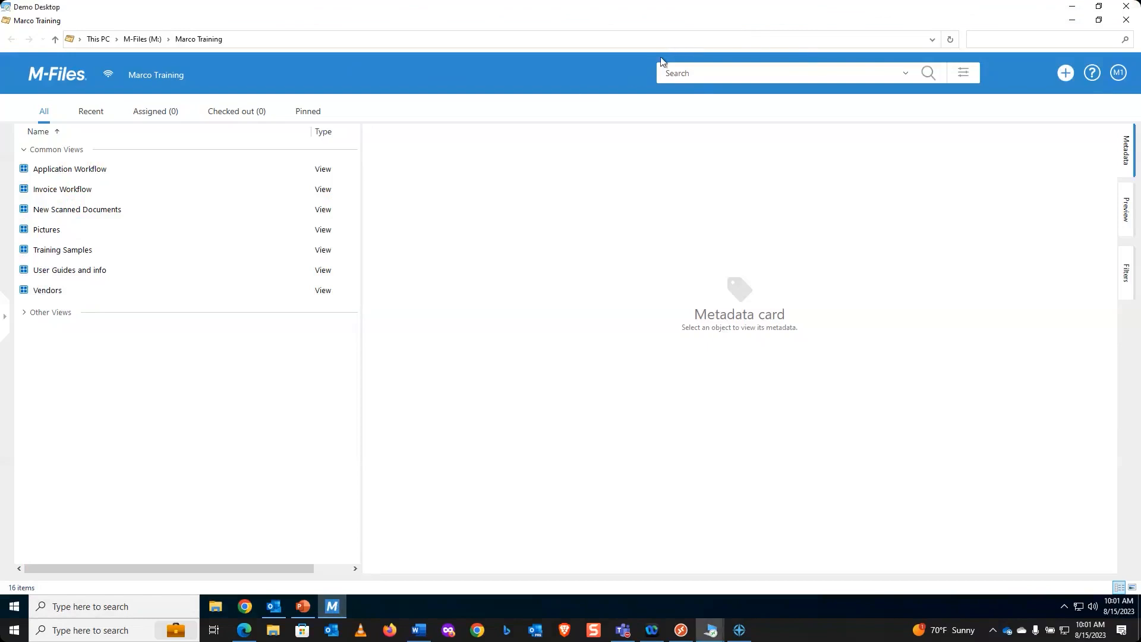
Step: Start a new view named 'Pictures with Water' and bring up its help page with F1
left_click(1067, 74)
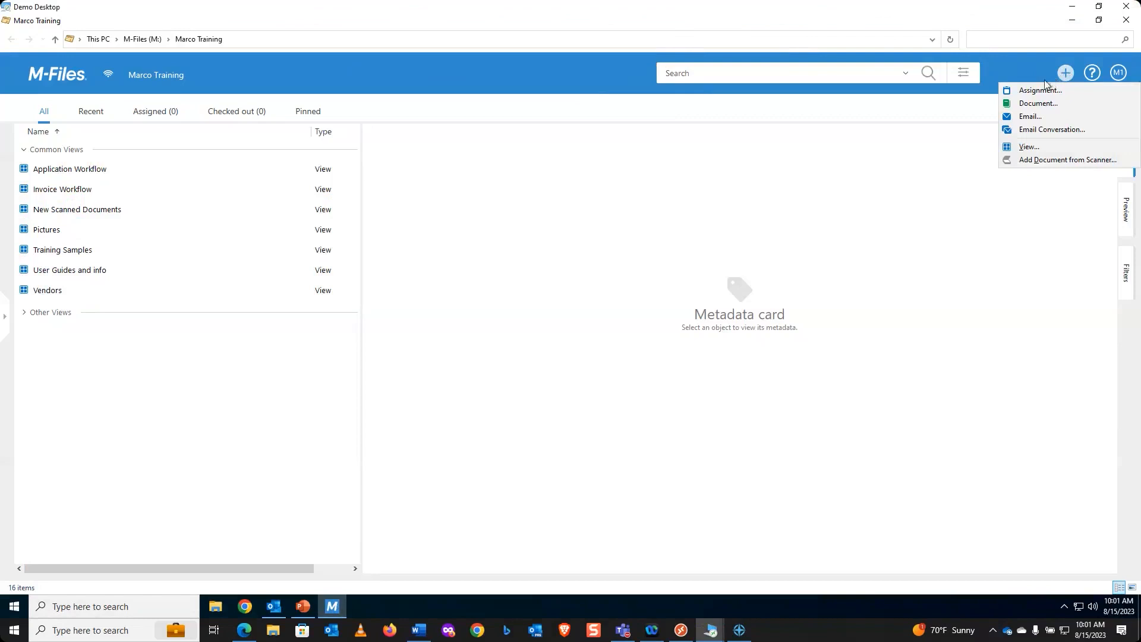
left_click(1032, 148)
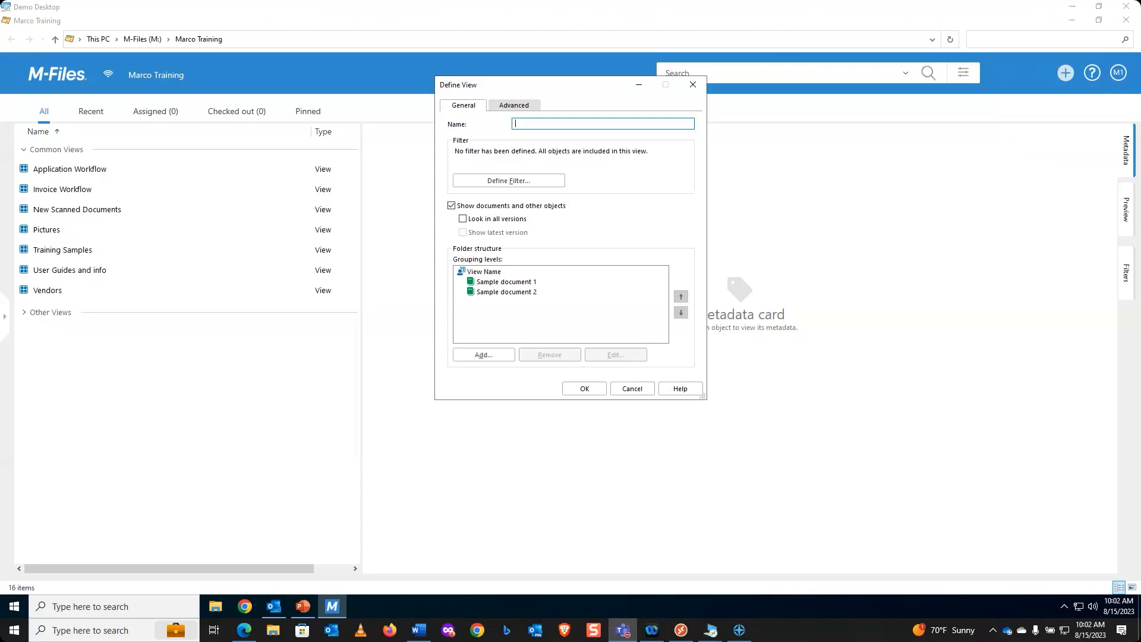
left_click(549, 124)
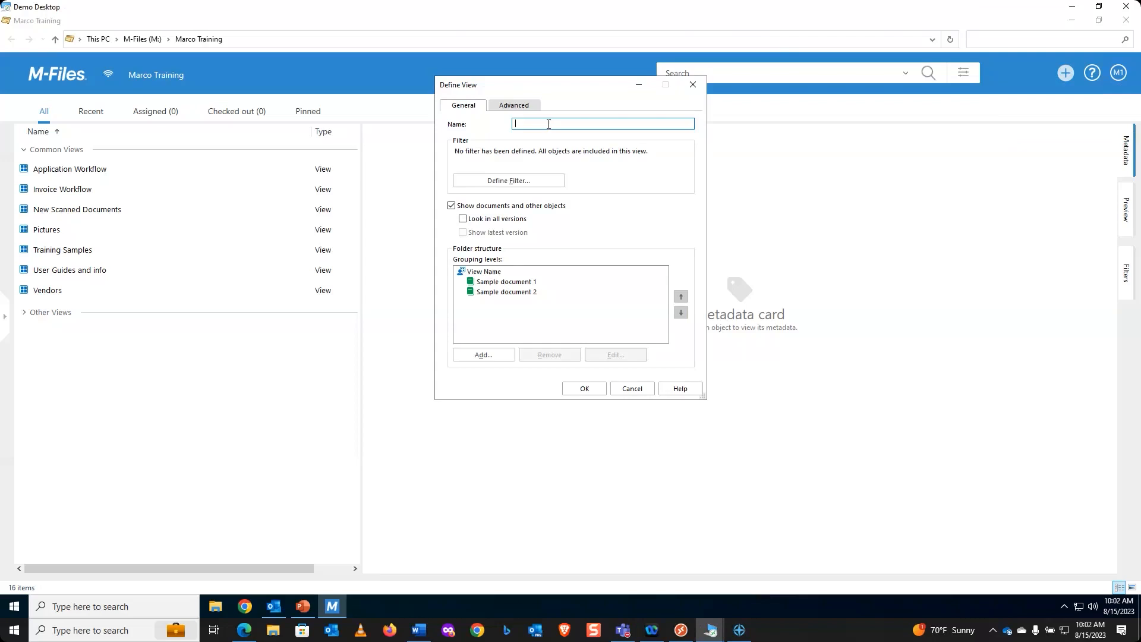
type("Pictures with Water")
key("F1")
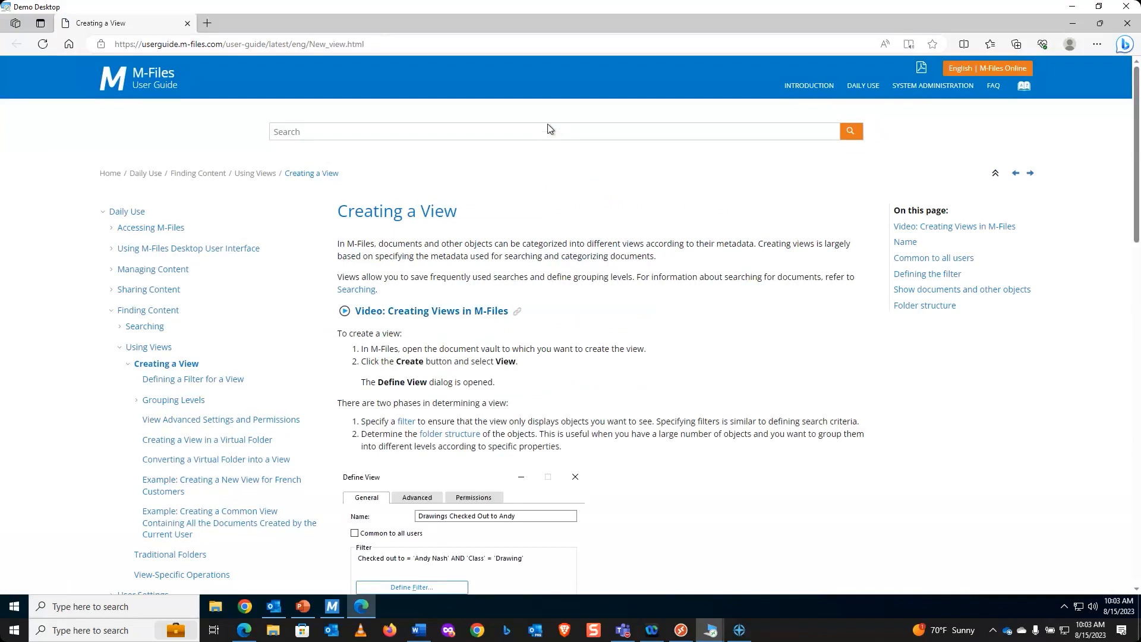
Step: Read through the Creating a View help article, then minimize the browser to return to M-Files
scroll(684, 317, "down", 12)
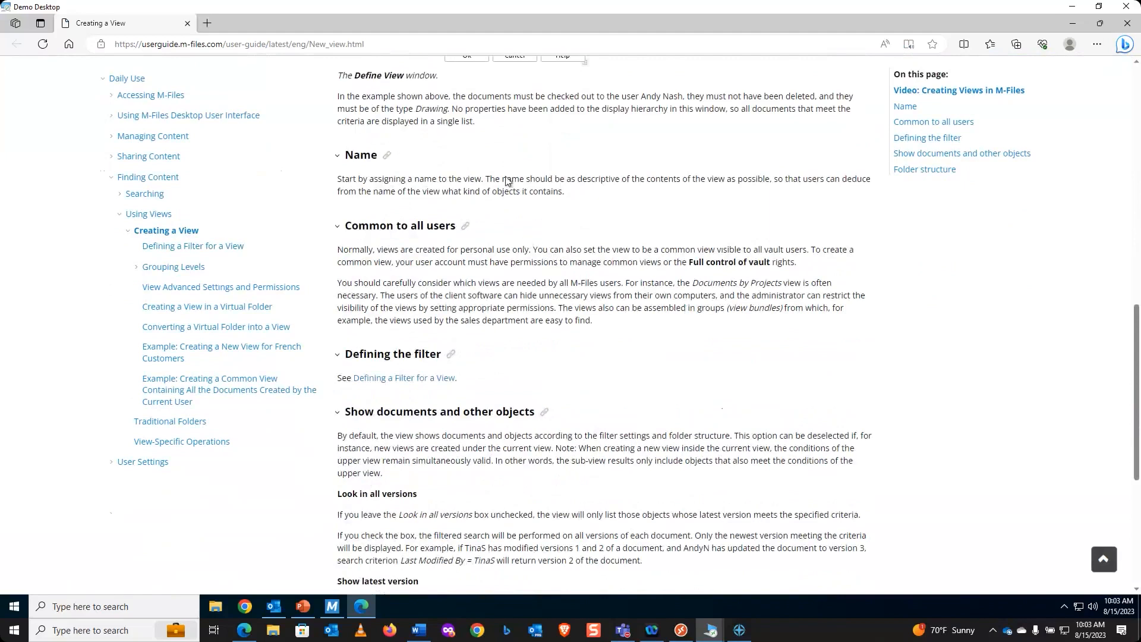
scroll(543, 283, "down", 1)
scroll(542, 284, "down", 4)
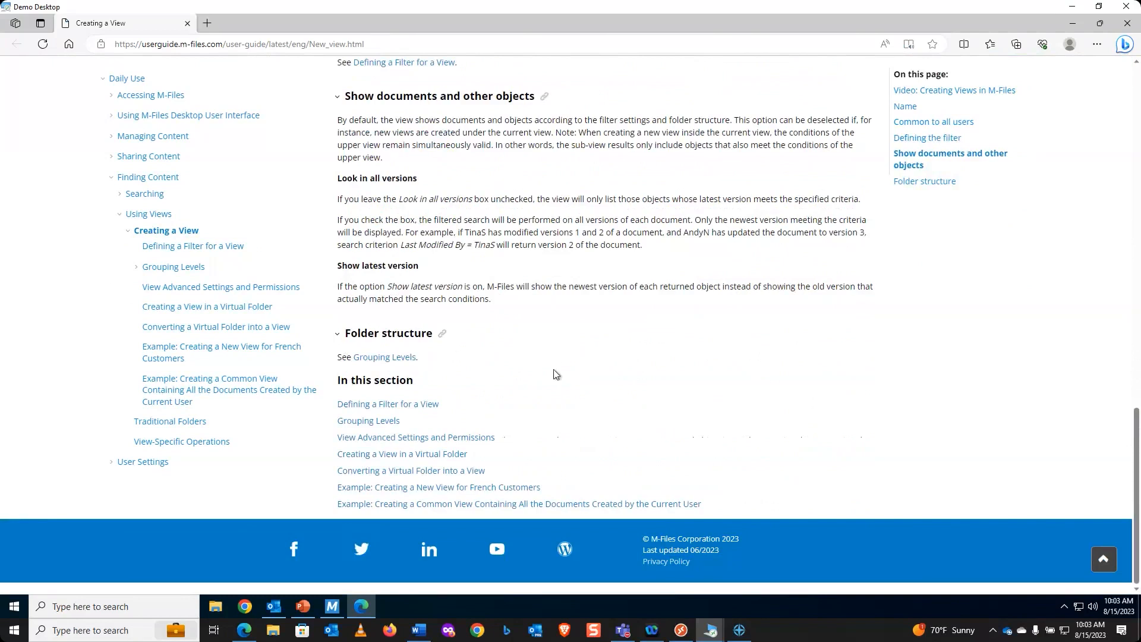
scroll(555, 375, "up", 10)
scroll(566, 372, "up", 3)
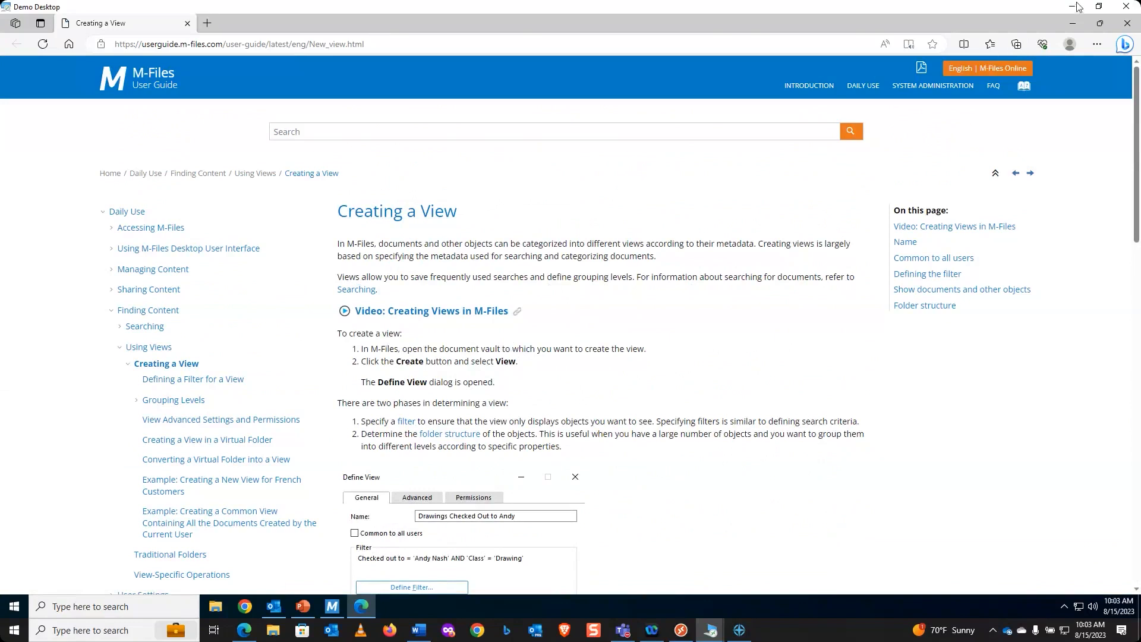
left_click(1073, 28)
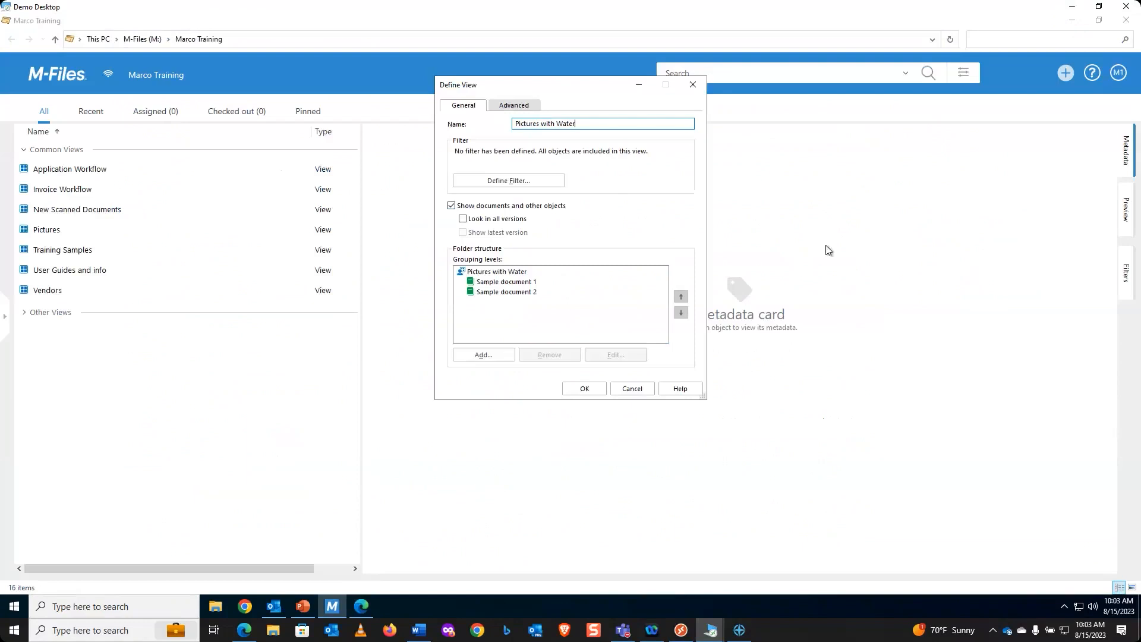
Step: Open the Define Filter dialog for the Pictures with Water view
left_click(517, 180)
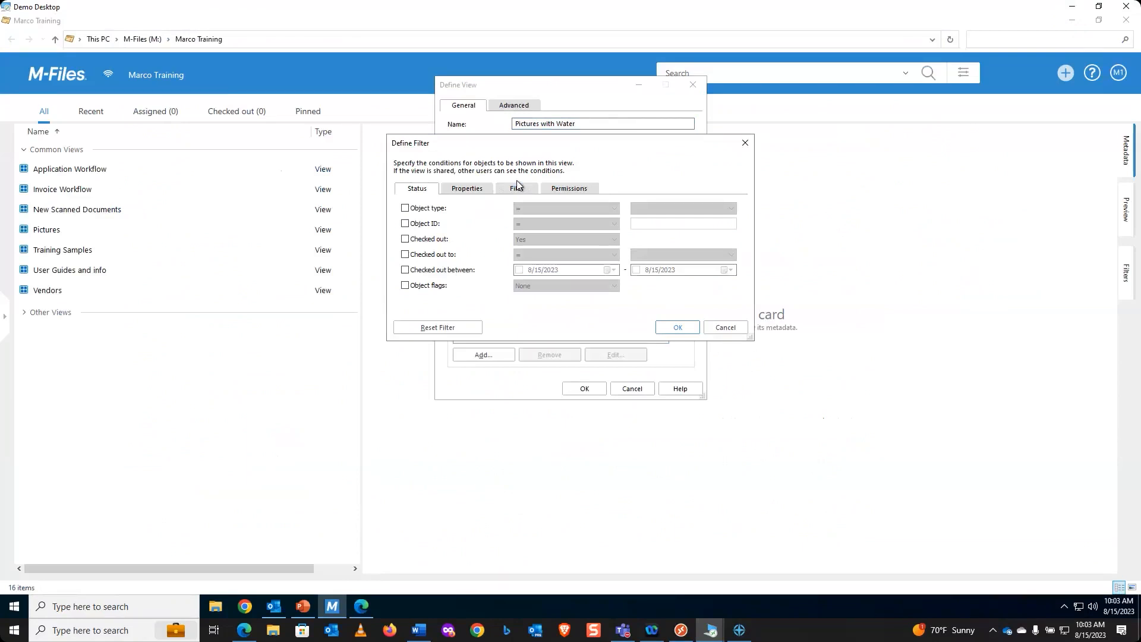
Step: On the Properties tab, add a Class = Picture condition and start a second condition row
left_click(472, 194)
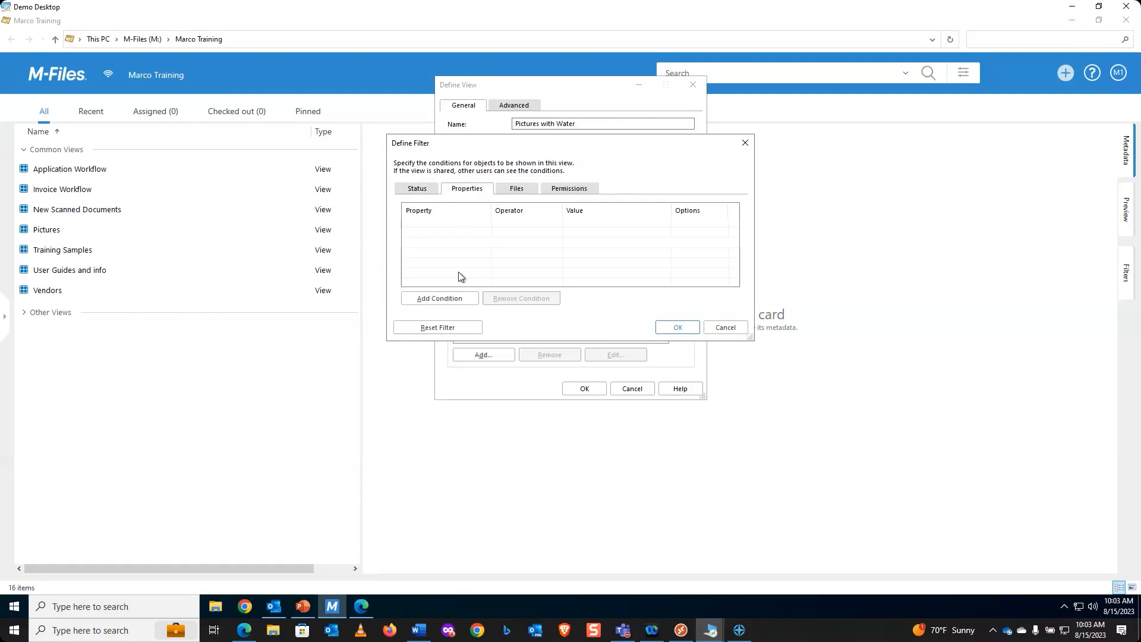
left_click(447, 300)
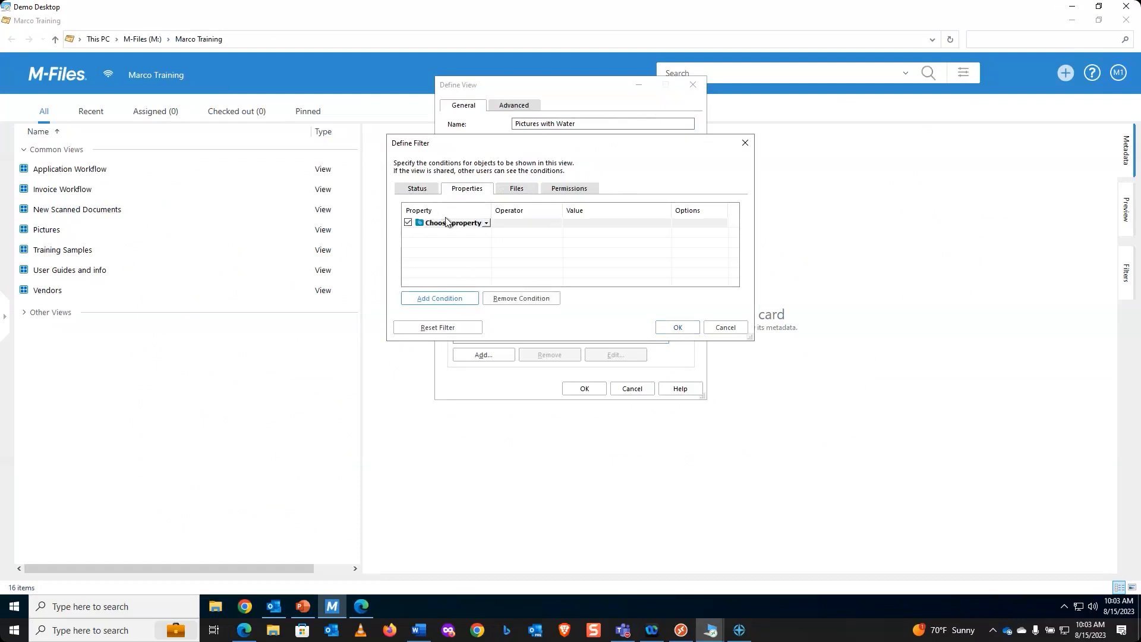
left_click(447, 223)
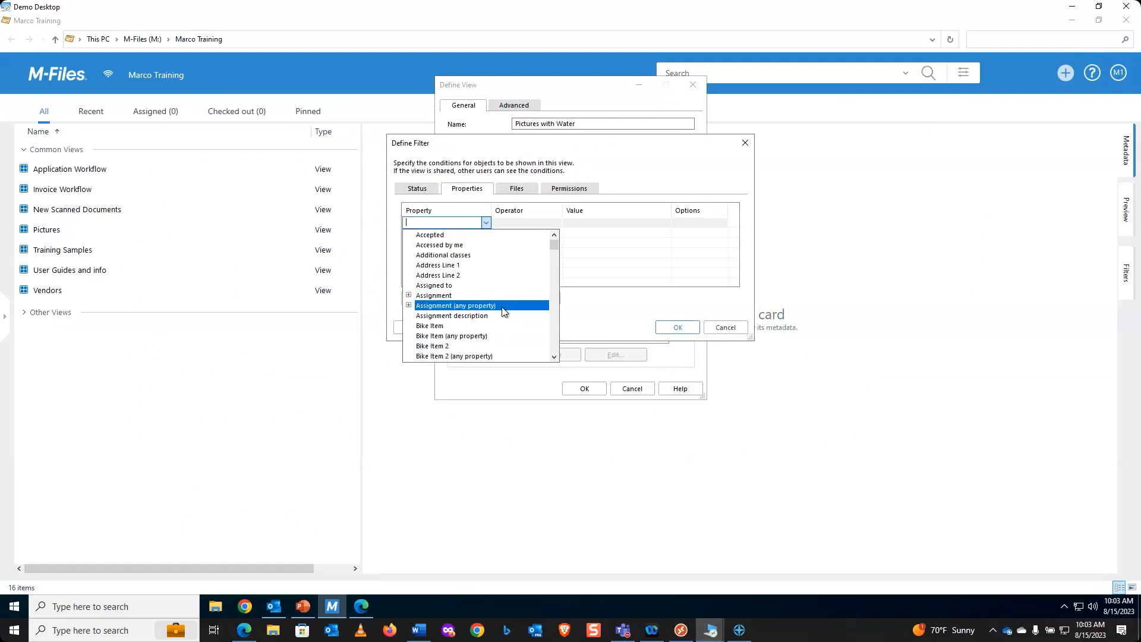
type("c")
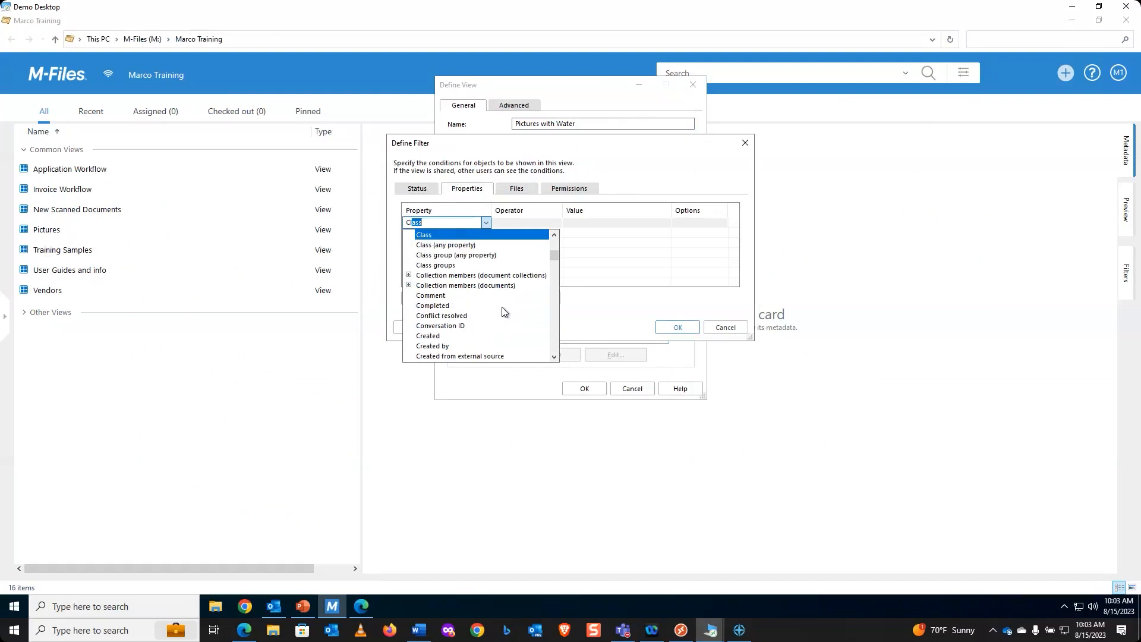
key("Return")
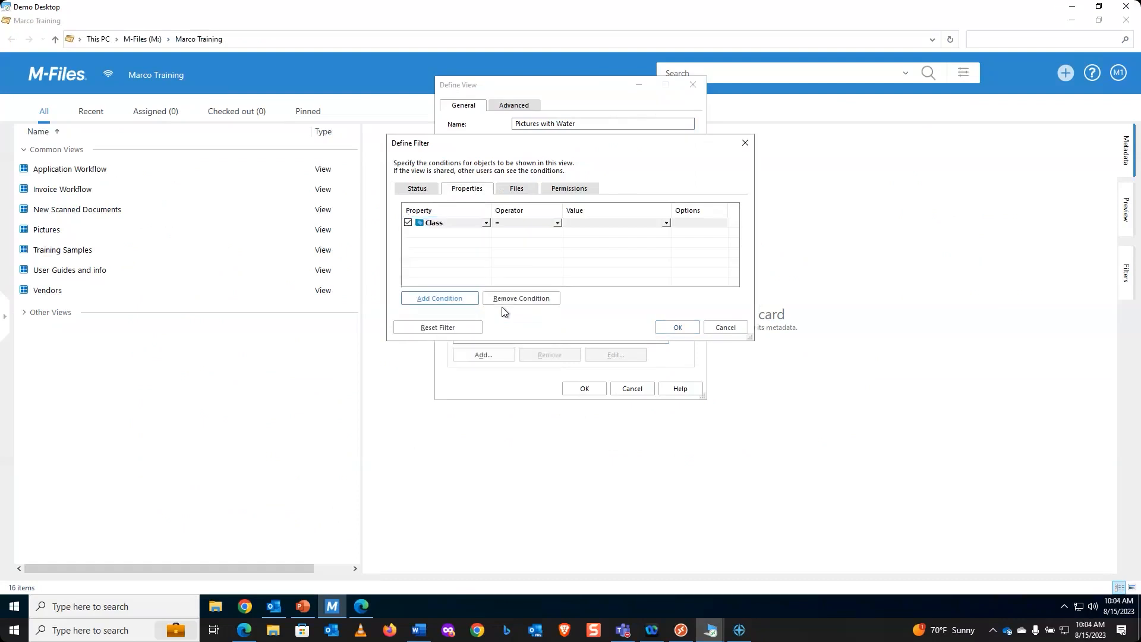
left_click(558, 224)
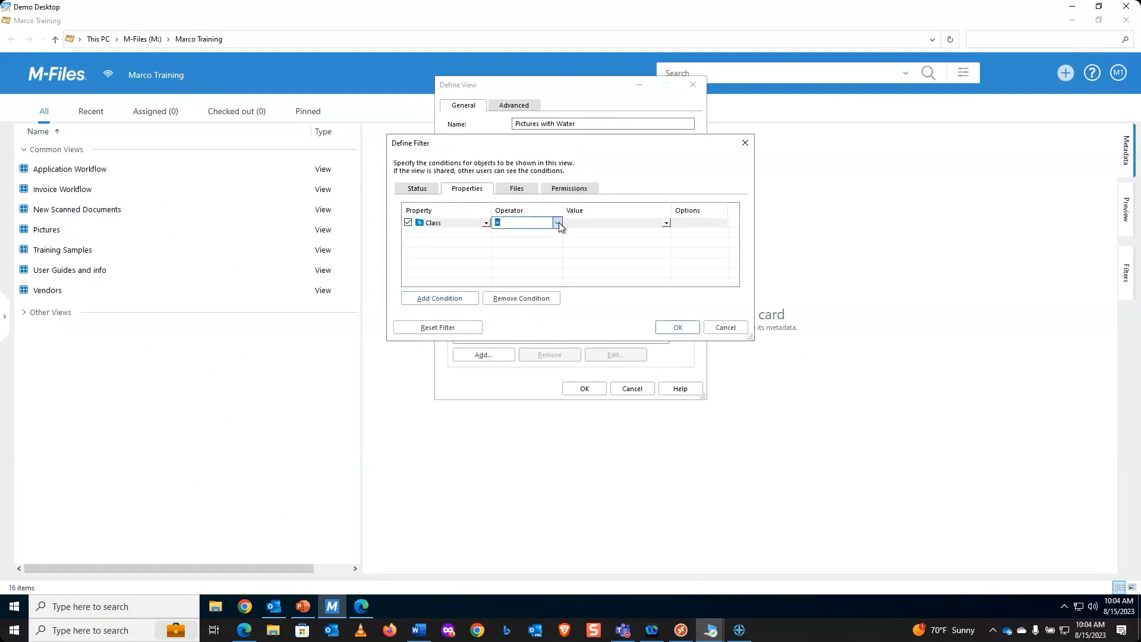
left_click(558, 223)
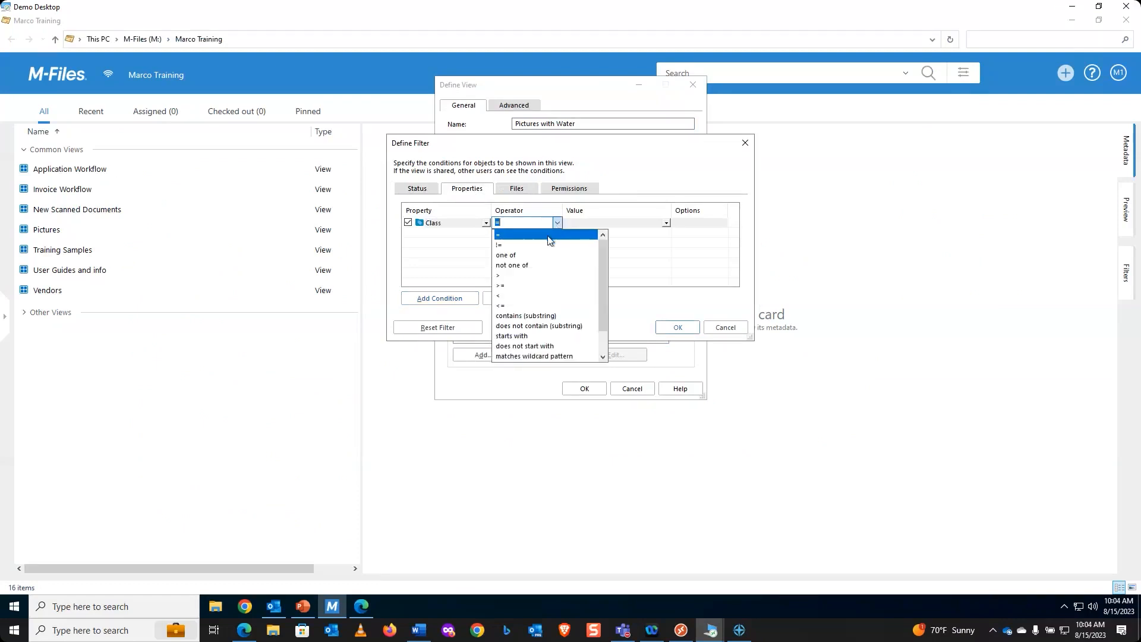
left_click(548, 235)
left_click(577, 225)
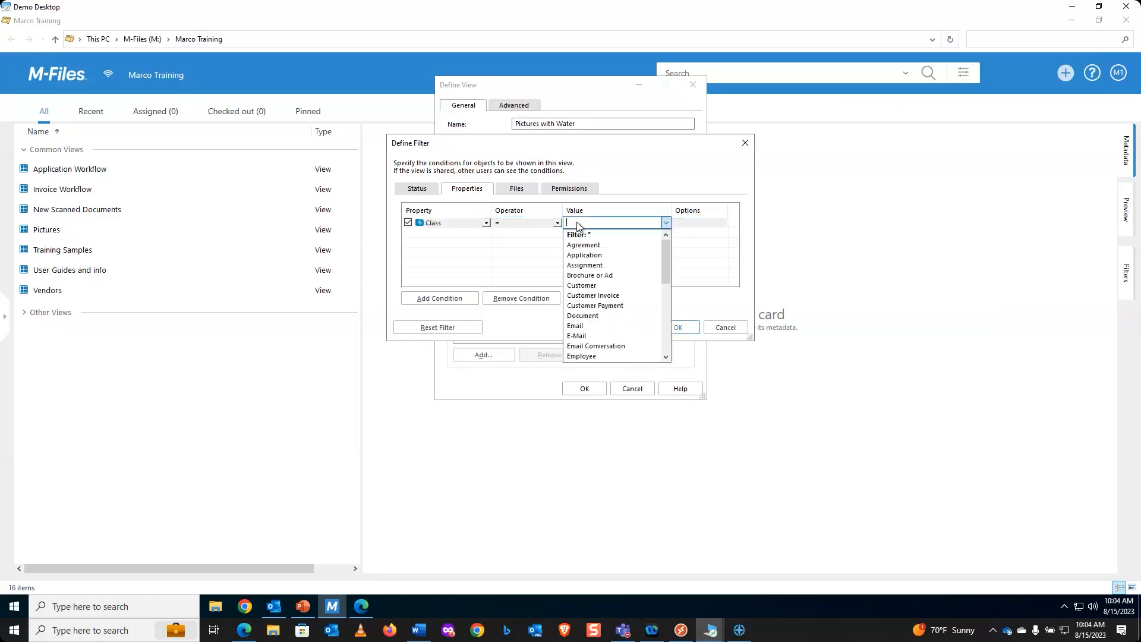
type("Picture")
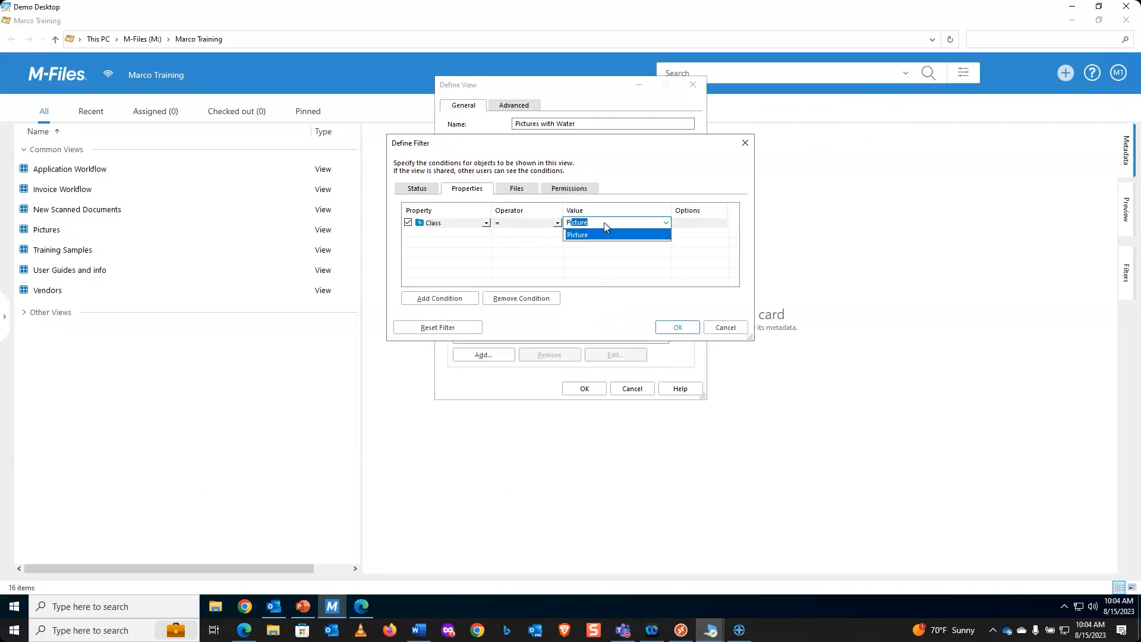
key("Tab")
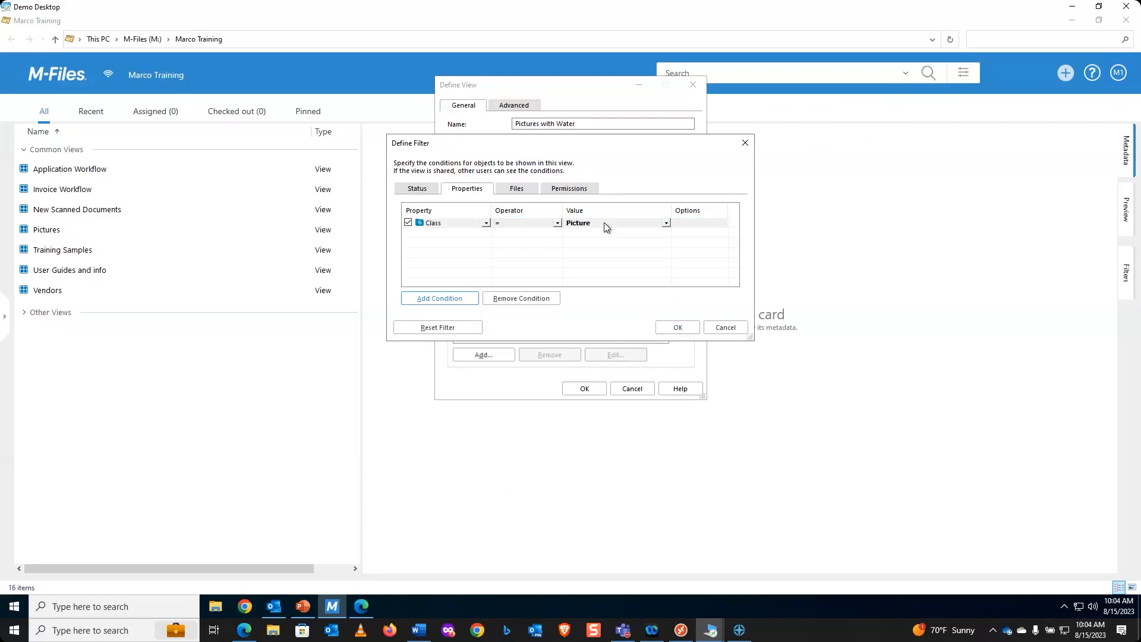
left_click(439, 299)
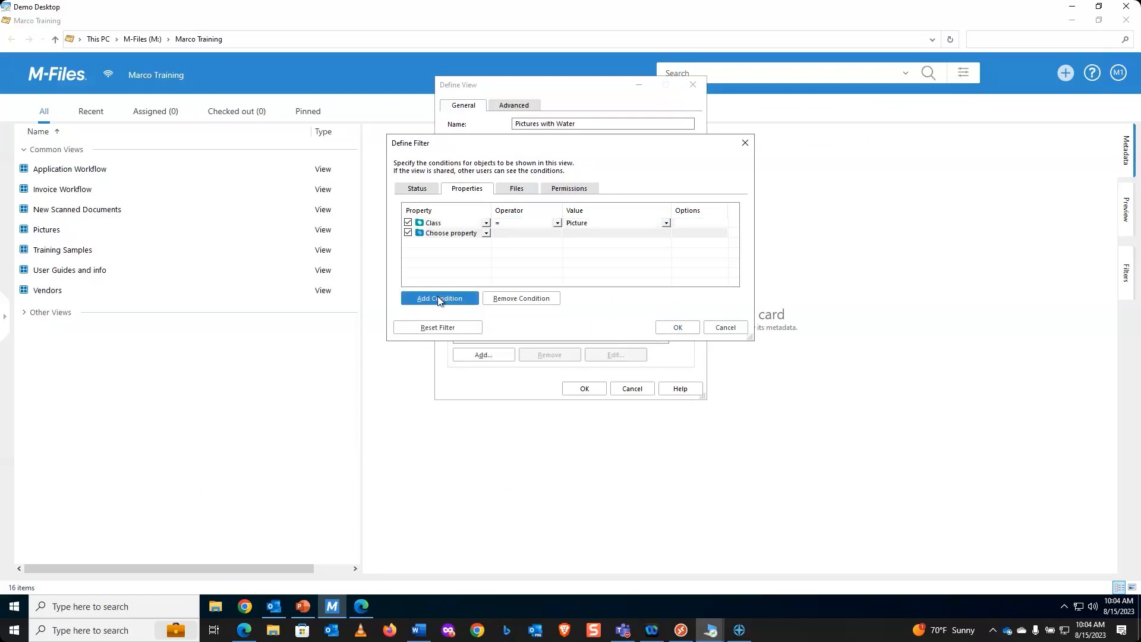
Step: Add a Keywords contains (substring) 'water' condition and confirm the filter
left_click(472, 234)
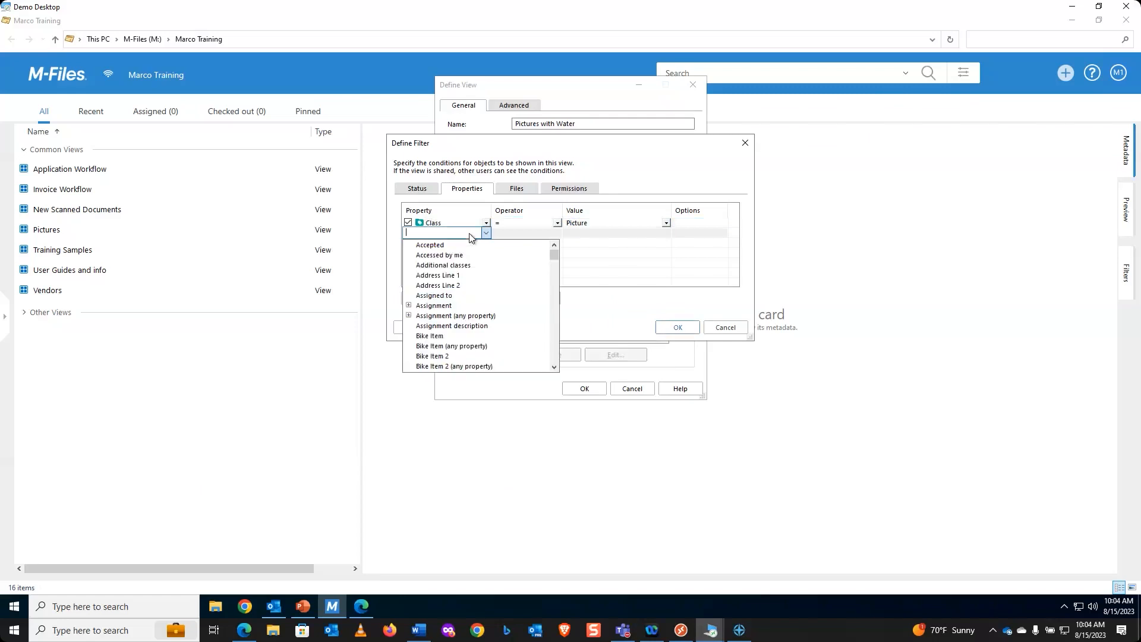
type("Keywords")
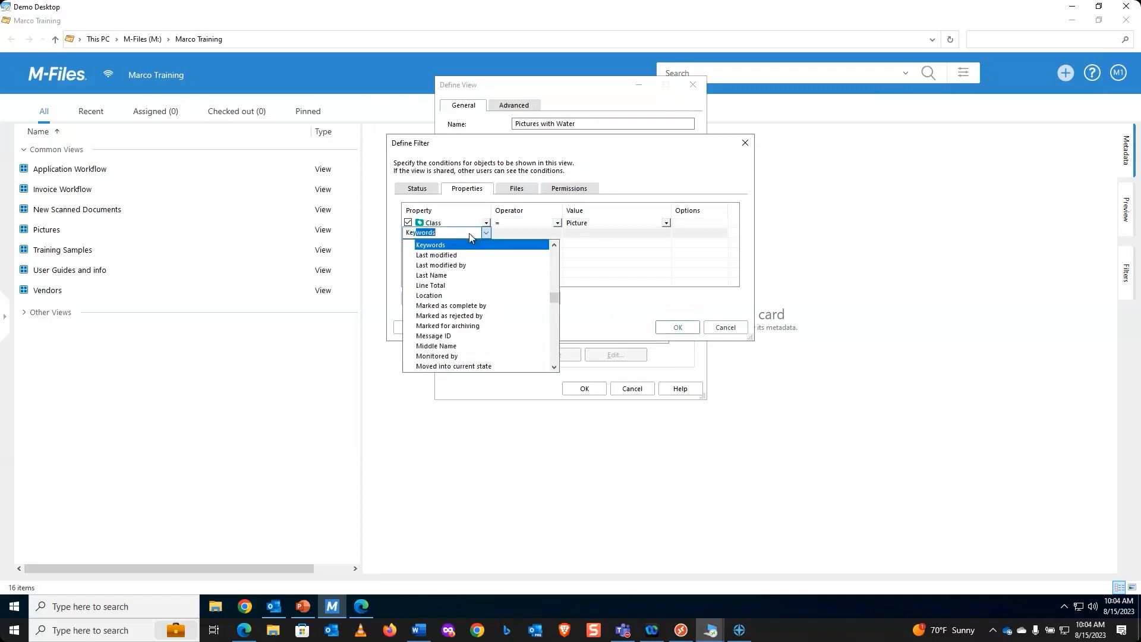
key("Return")
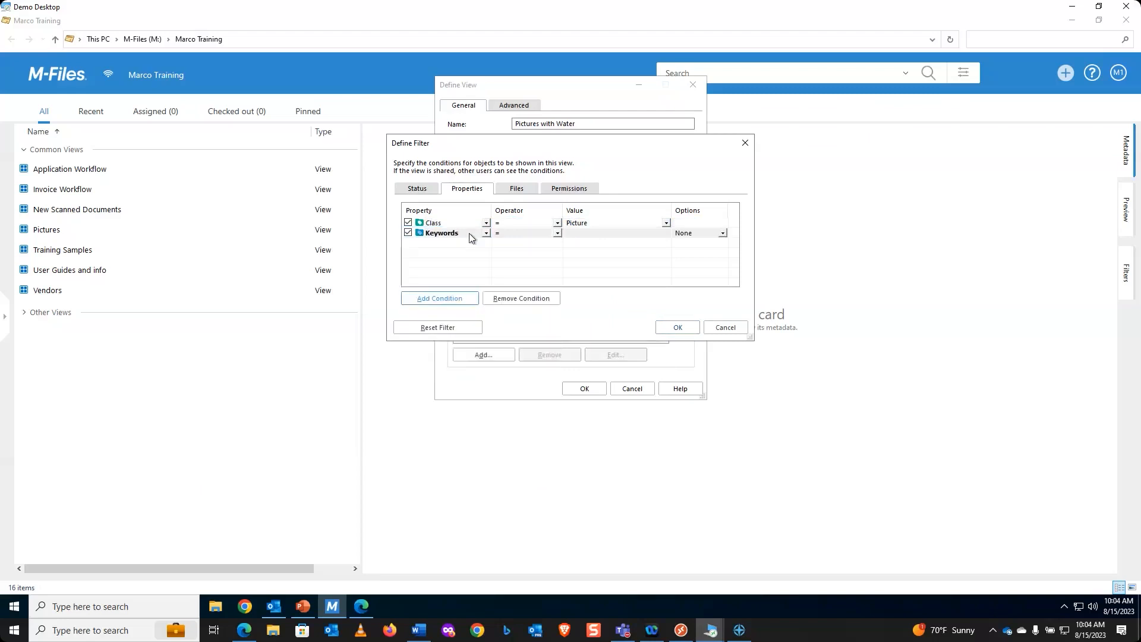
left_click(557, 234)
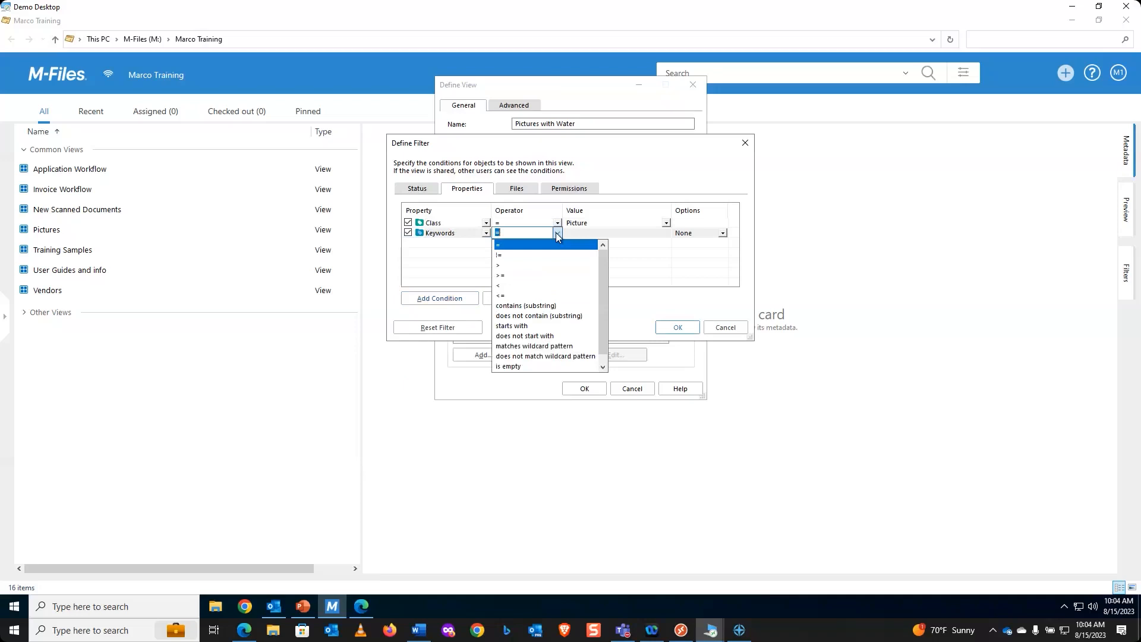
left_click(561, 308)
left_click(607, 233)
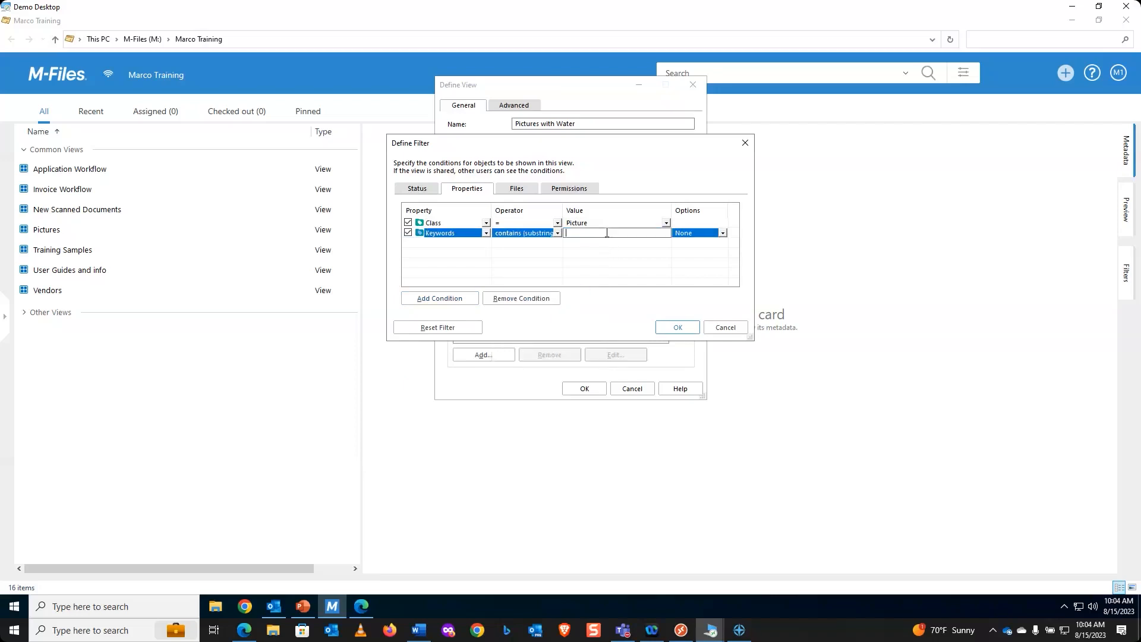
type("water")
left_click(684, 328)
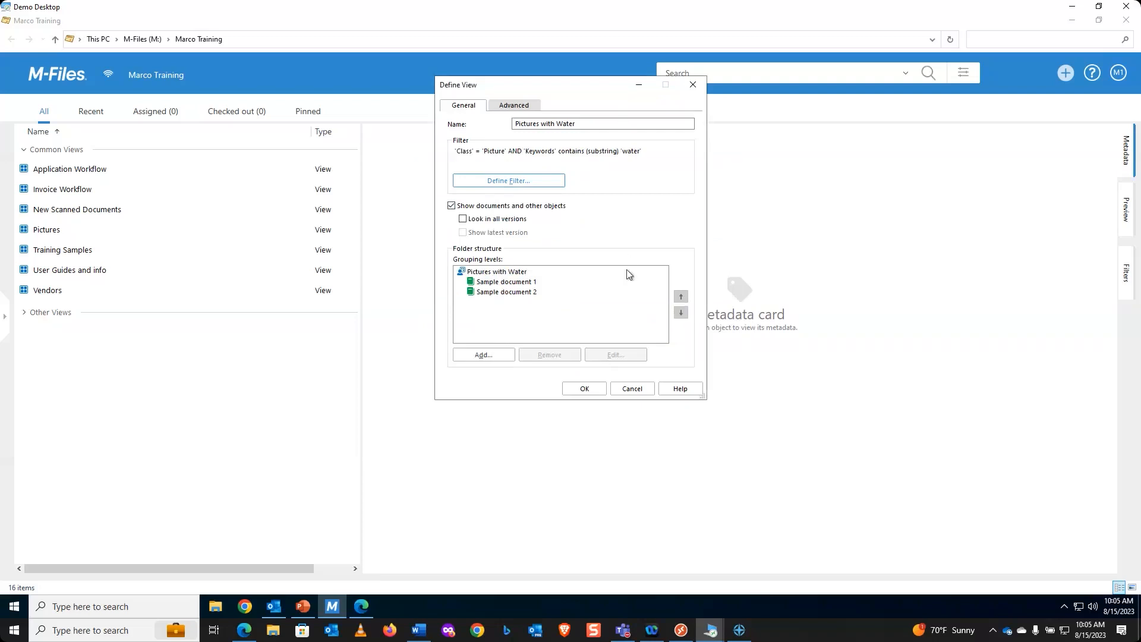
Step: Save the Pictures with Water view so it appears under My Views
left_click(595, 393)
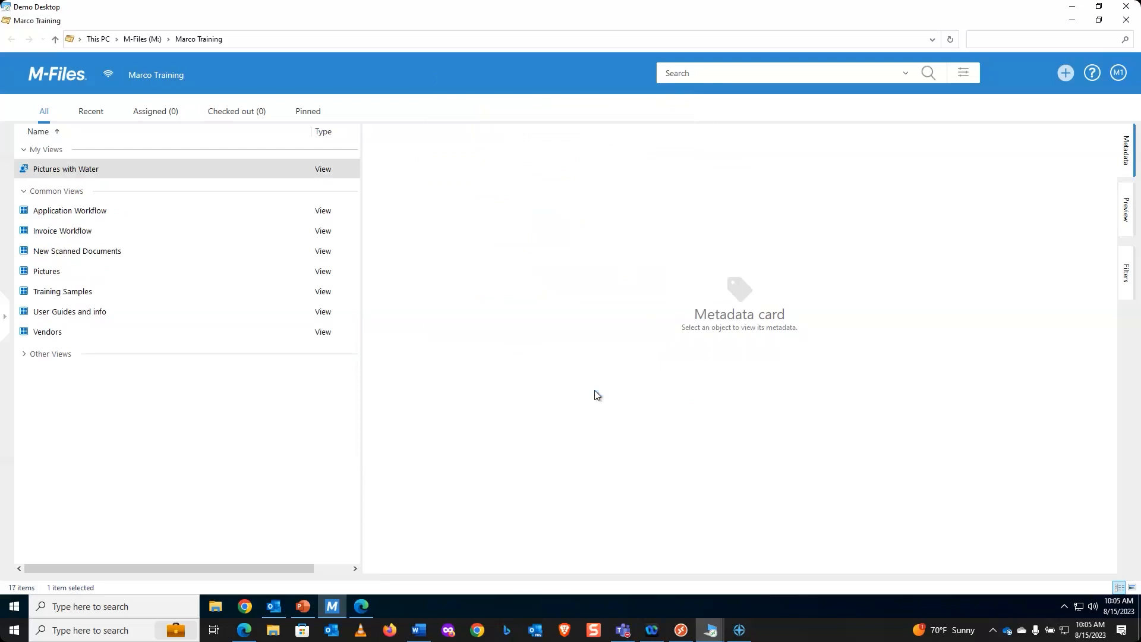
double_click(76, 170)
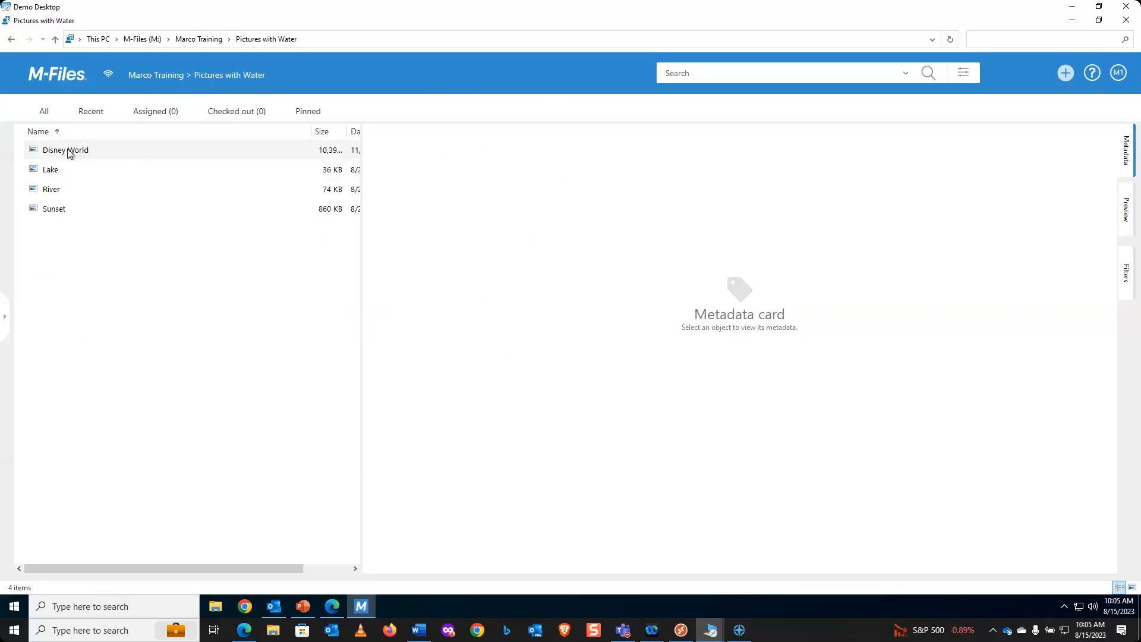
left_click(70, 153)
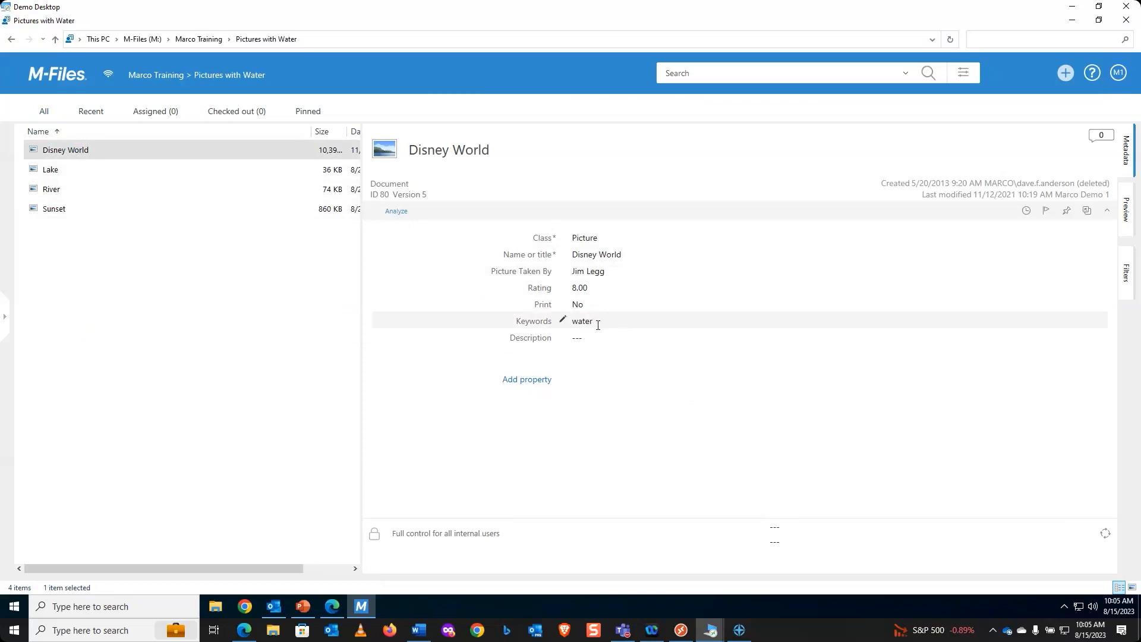
left_click(56, 172)
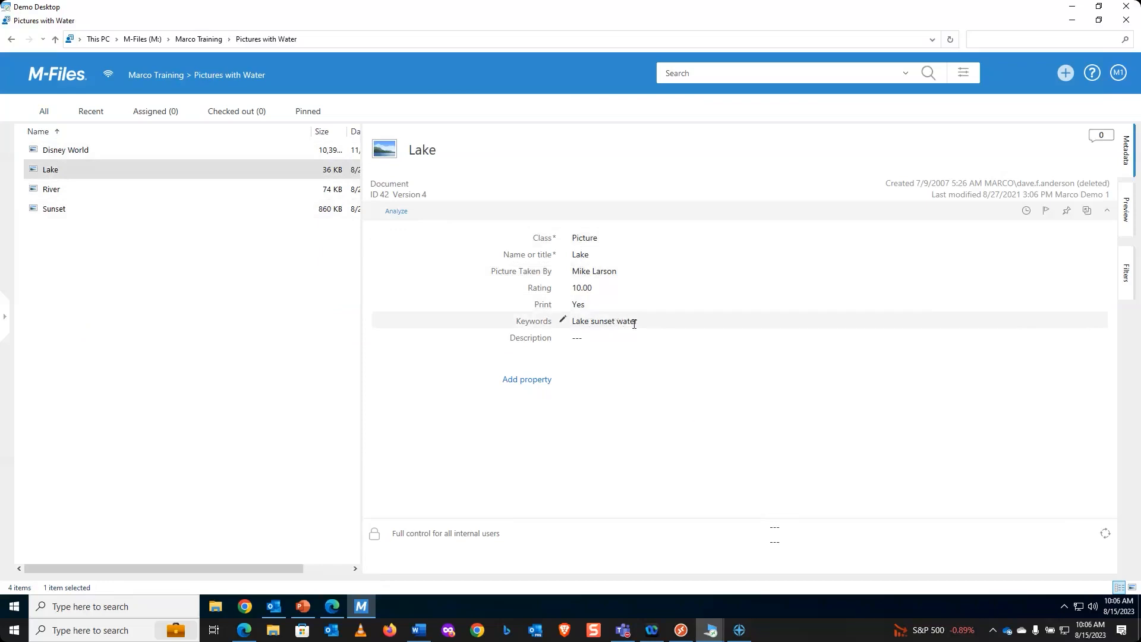
left_click(1127, 211)
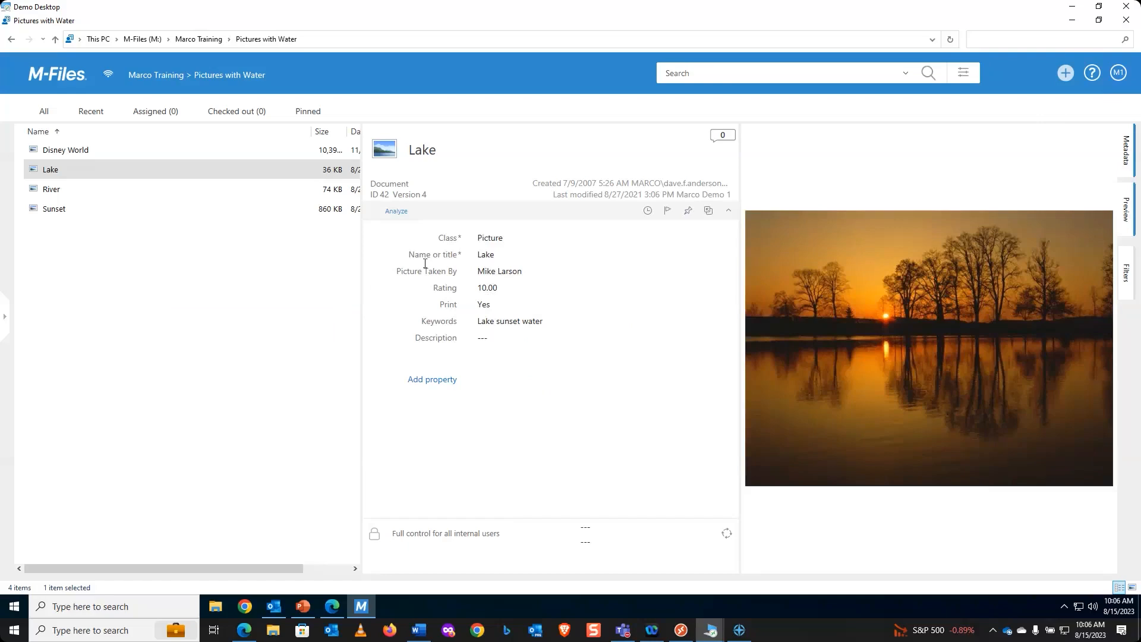
left_click(65, 77)
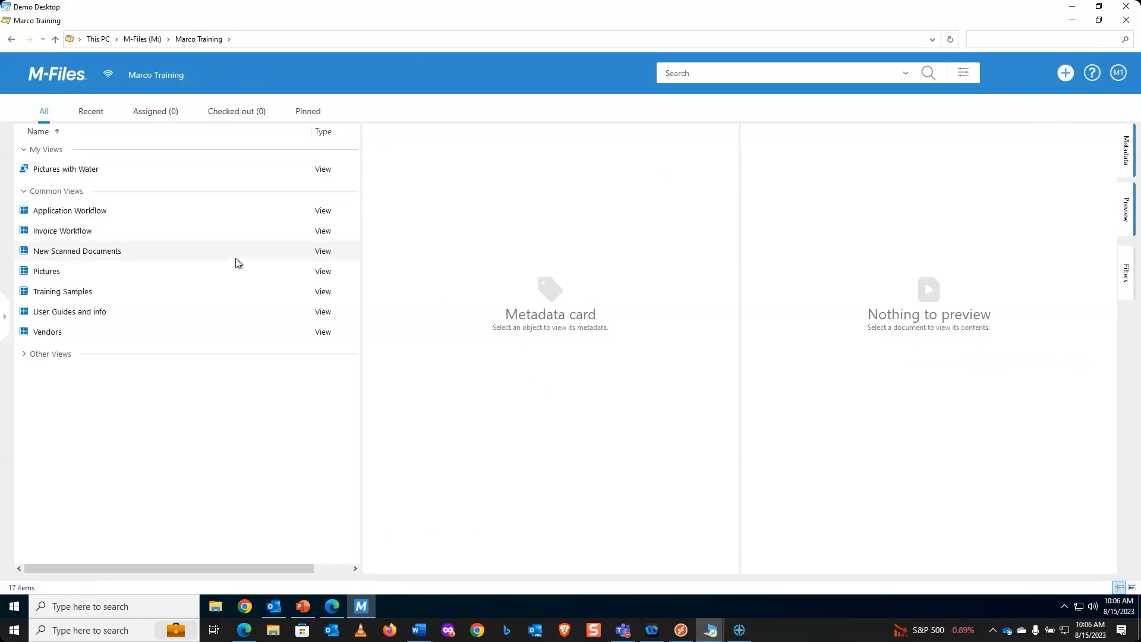
Step: Open the Properties dialog of the Pictures with Water view from its context menu
left_click(67, 171)
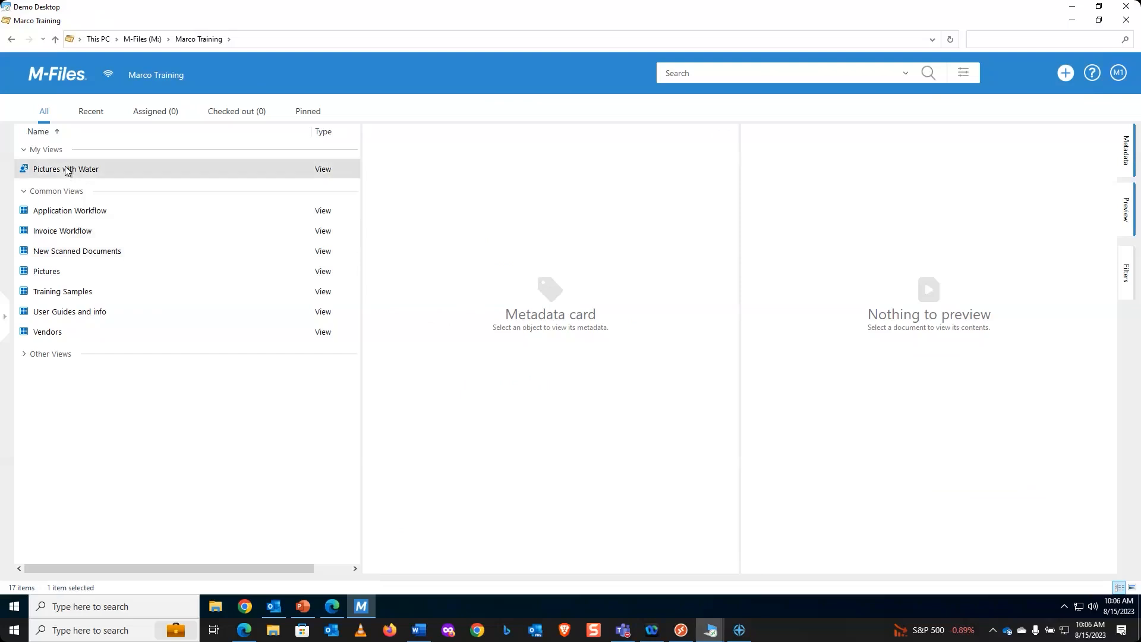
right_click(67, 170)
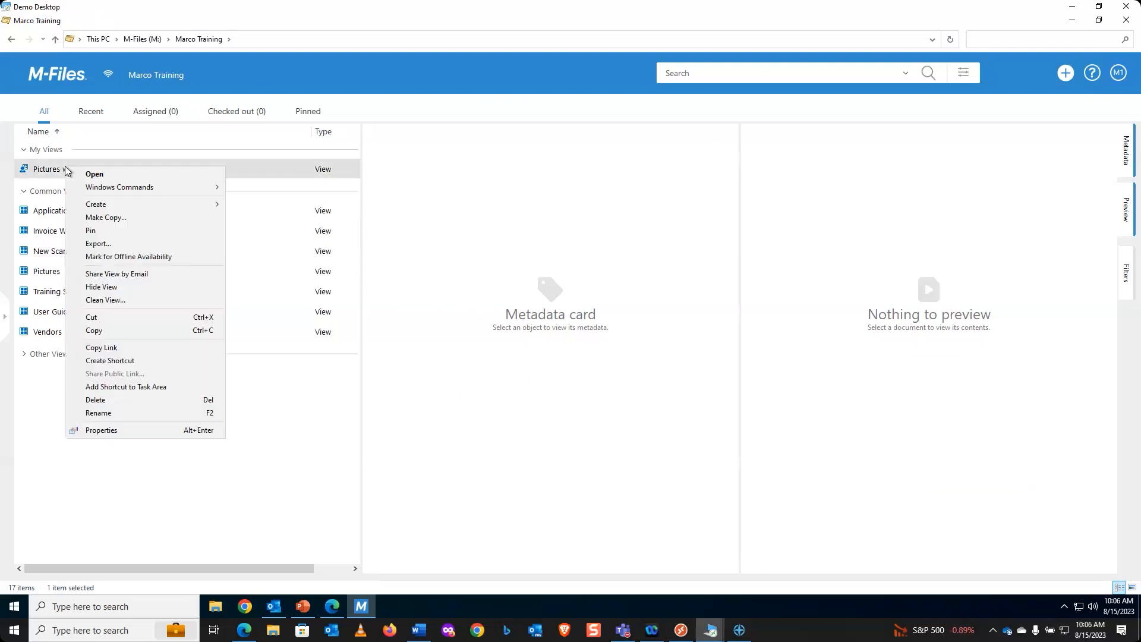
left_click(112, 429)
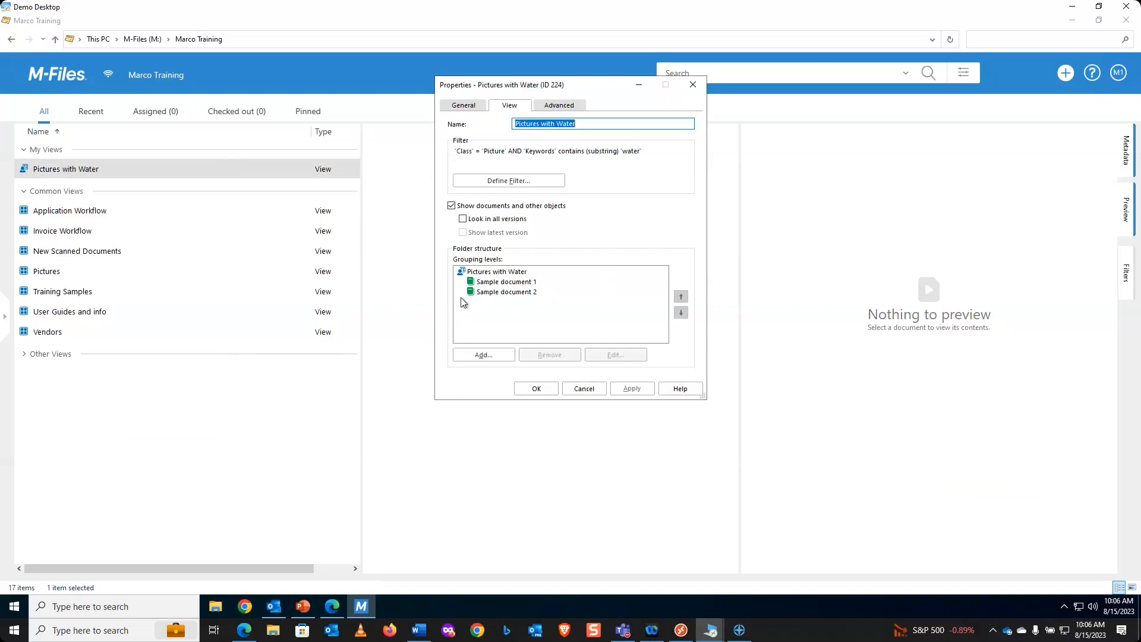
Step: Add a grouping level by Picture Taken By (any property), hide empty folders, and apply it
left_click(485, 356)
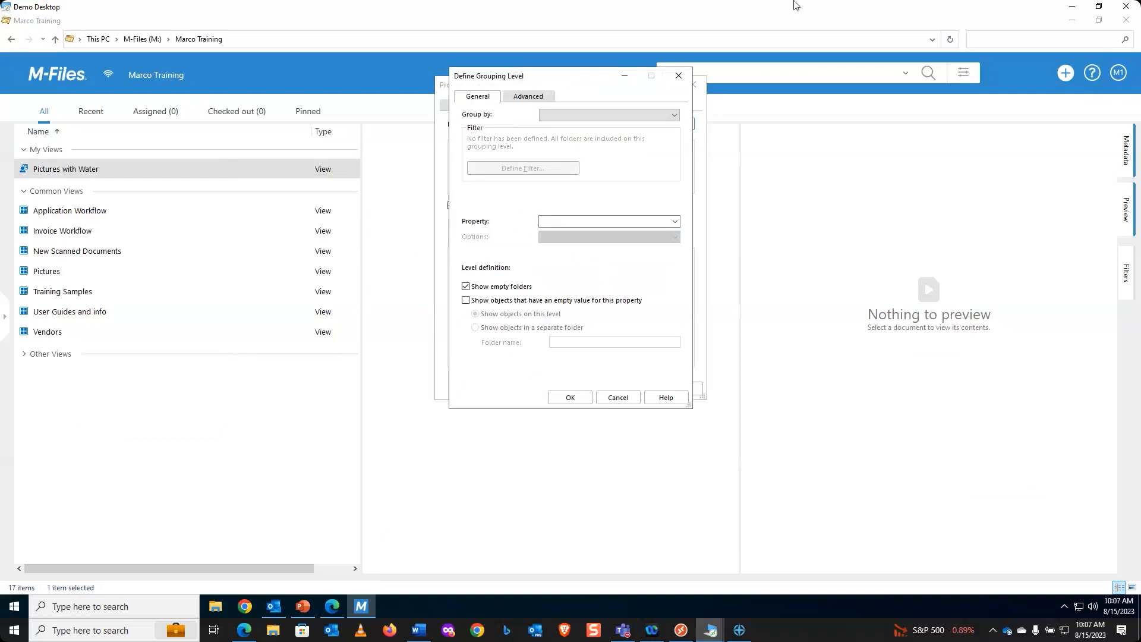
left_click(677, 114)
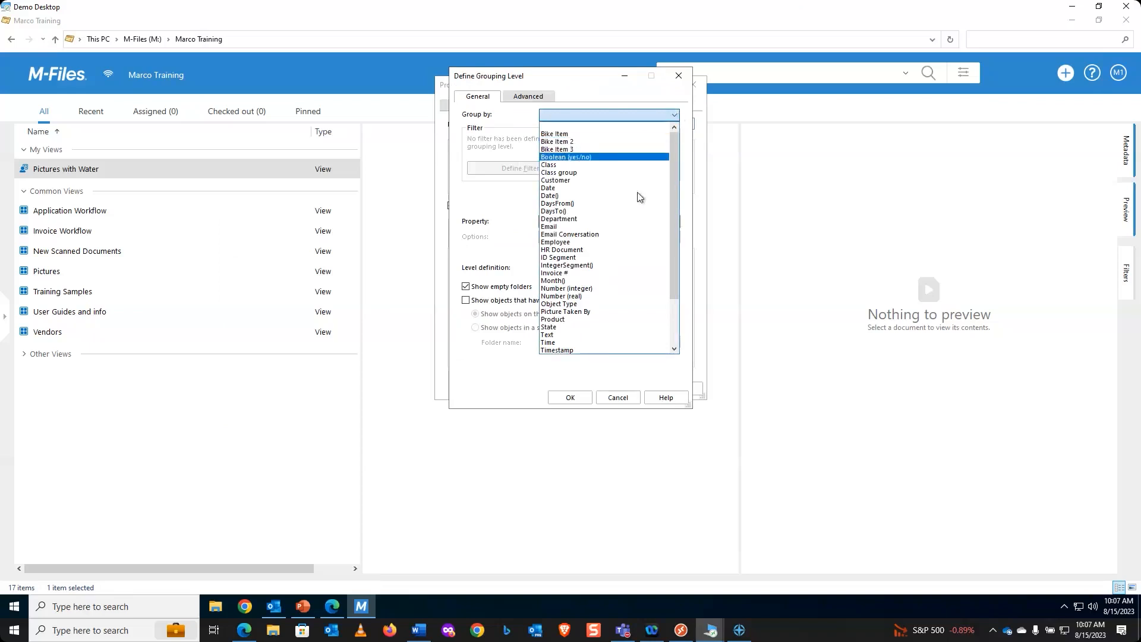
left_click(604, 313)
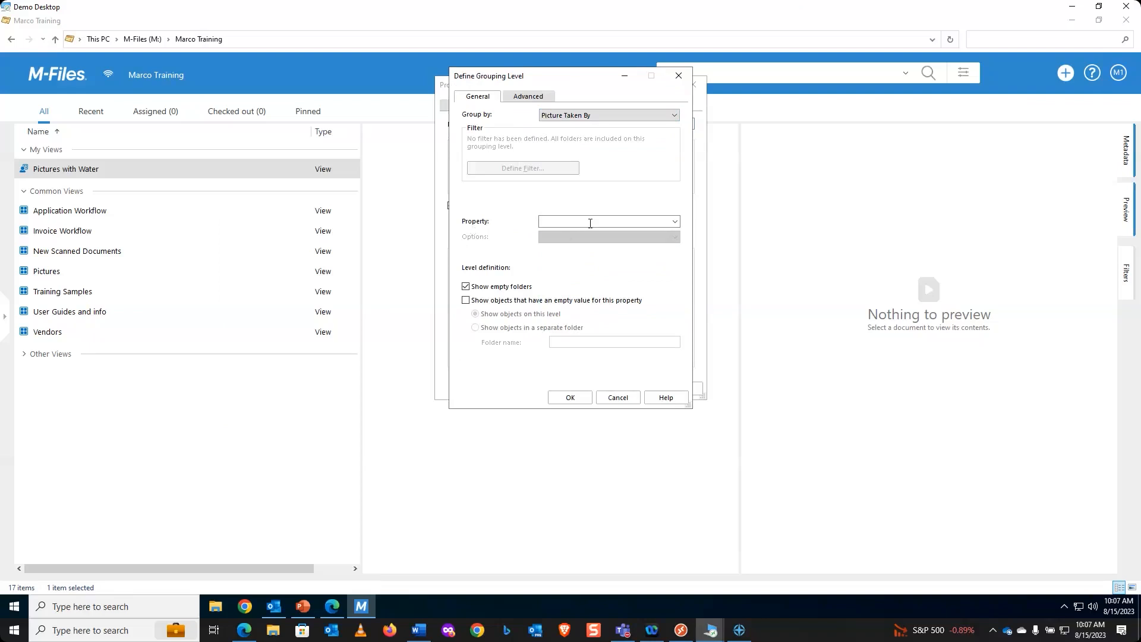
left_click(675, 221)
scroll(609, 294, "down", 2)
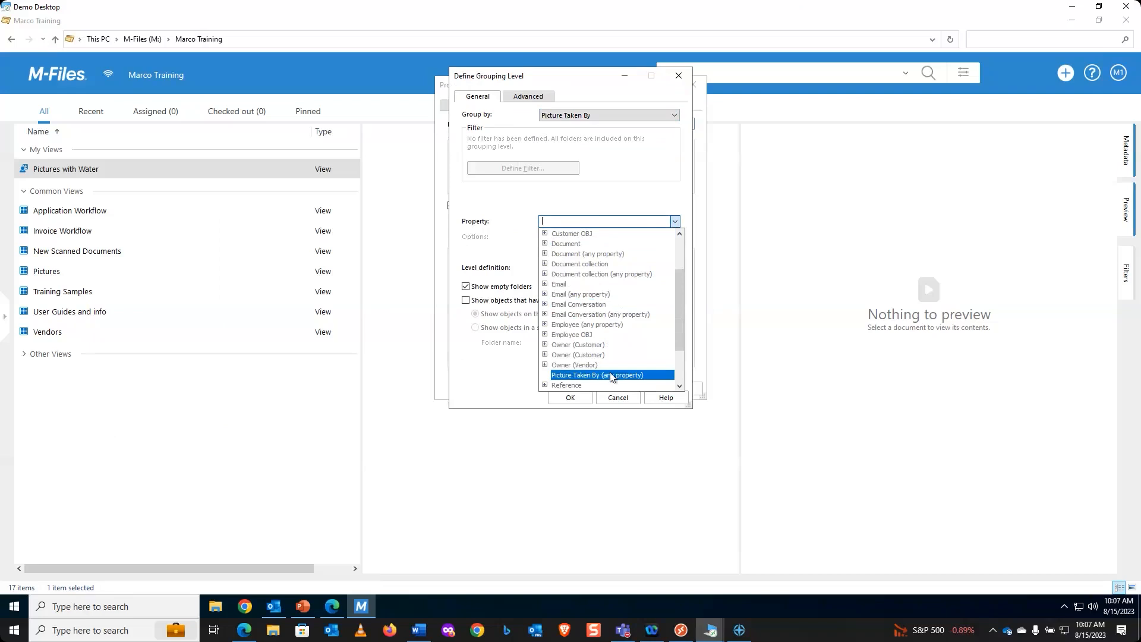
left_click(611, 375)
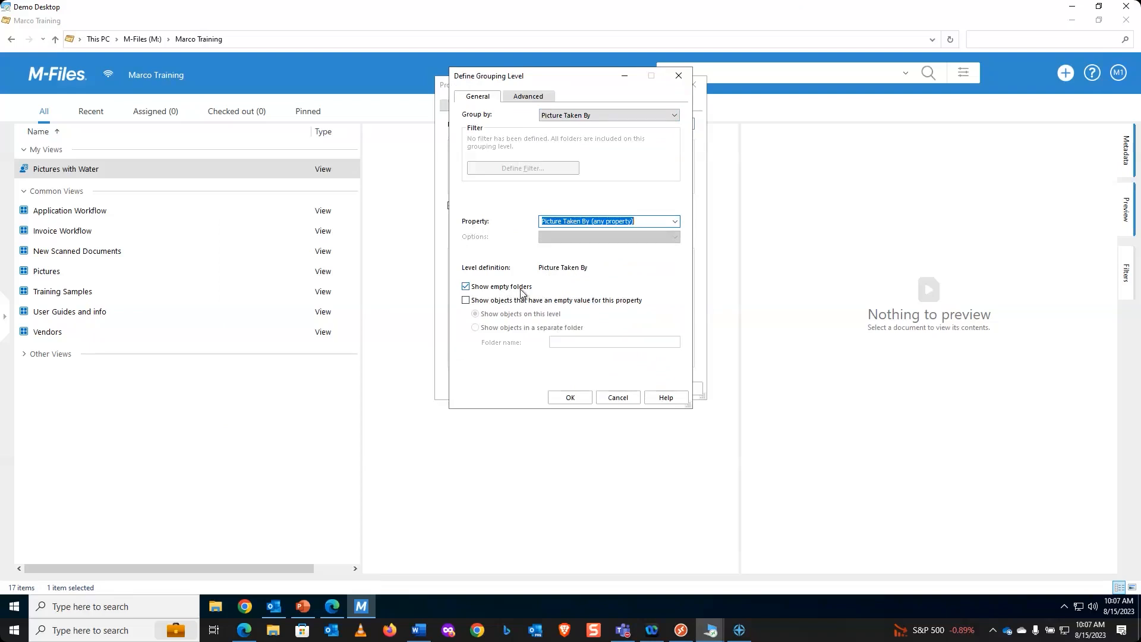
left_click(466, 287)
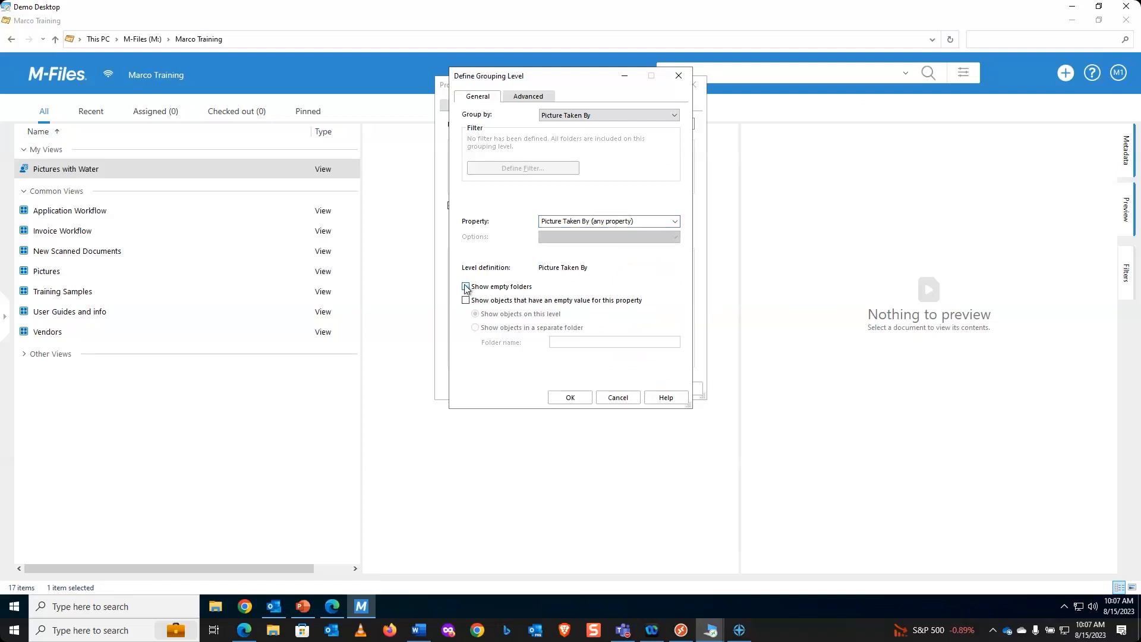
left_click(569, 399)
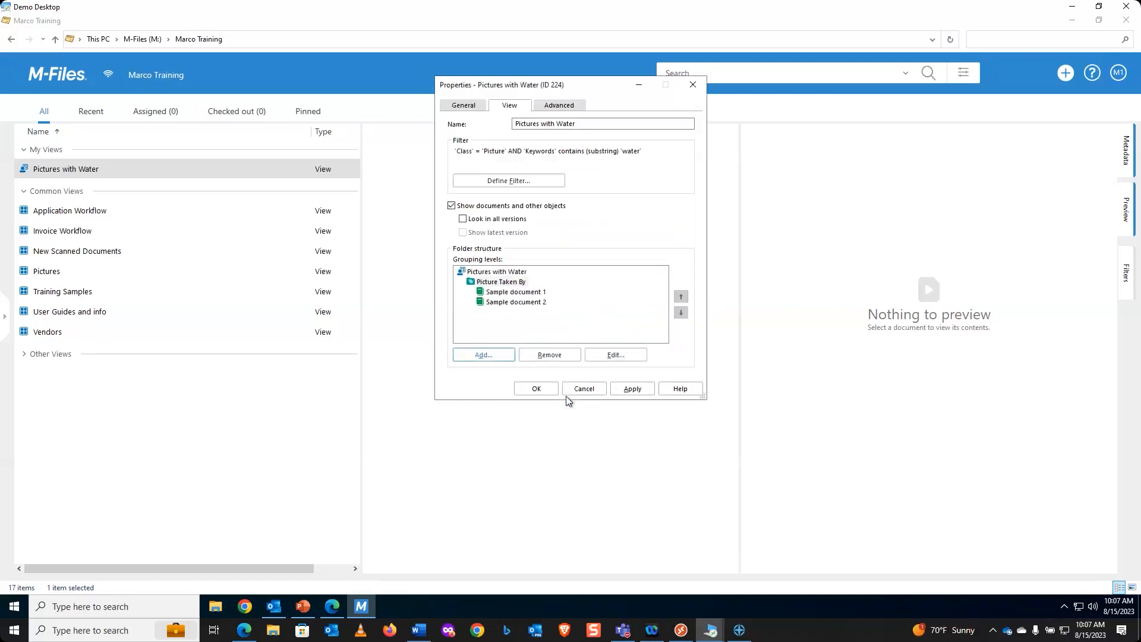
left_click(634, 390)
Step: Close the view properties and browse Pictures with Water's photographer folders, checking the Disney World picture
left_click(547, 390)
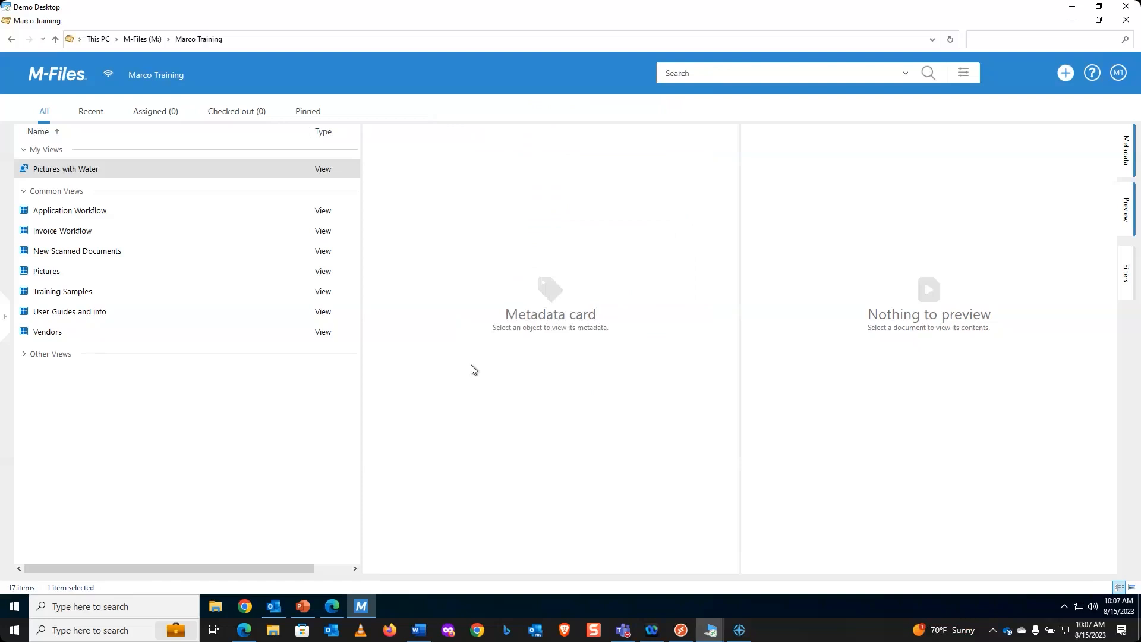
double_click(89, 169)
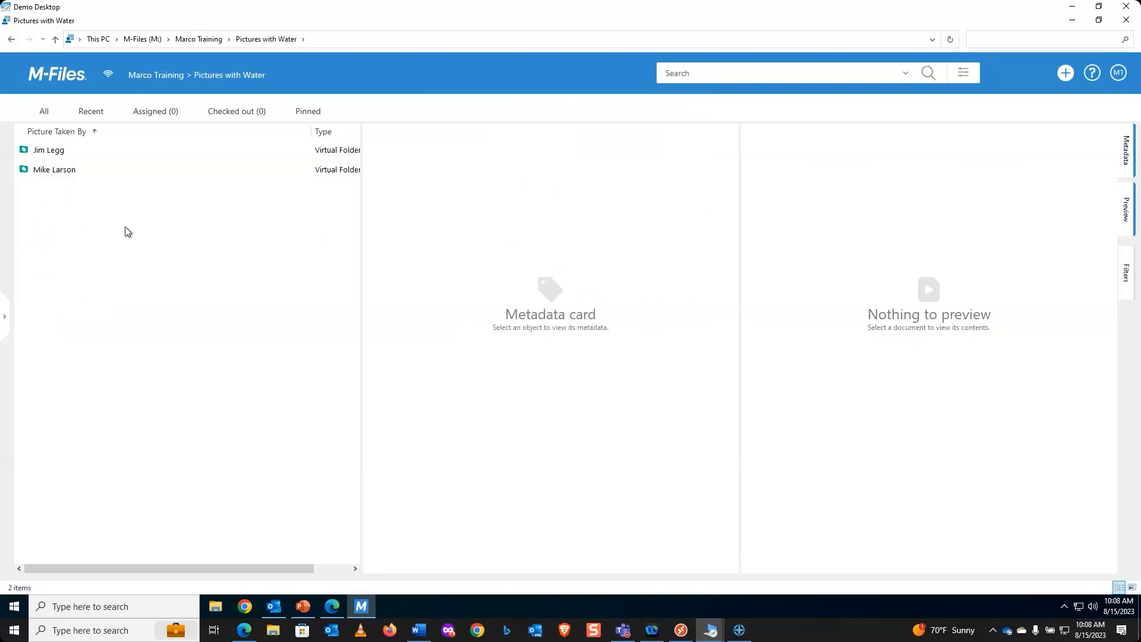
double_click(53, 152)
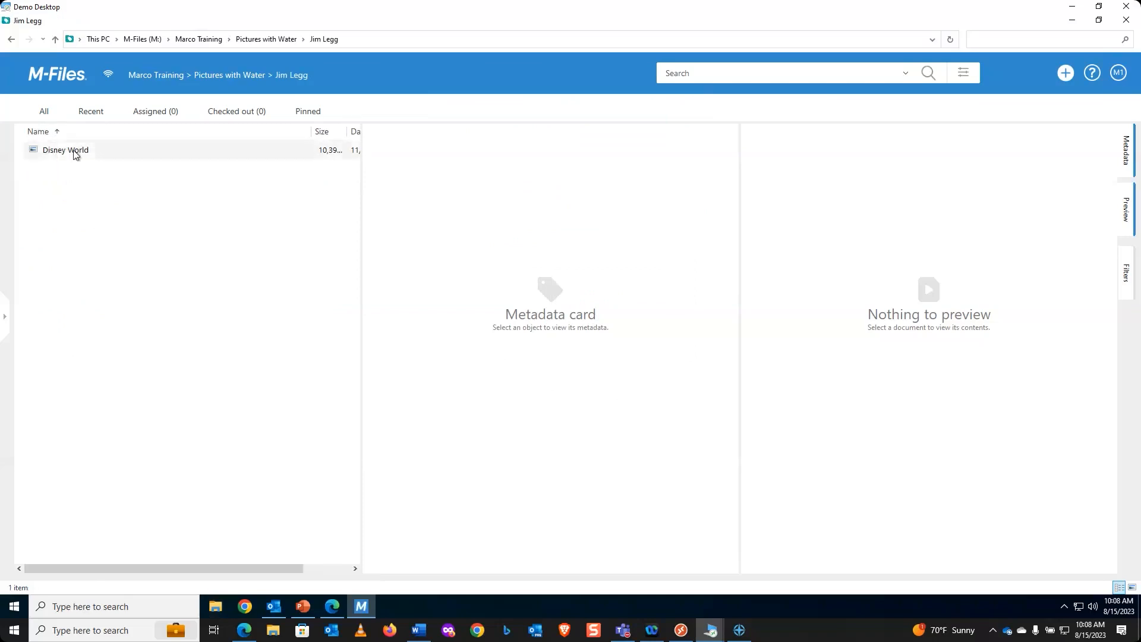
left_click(73, 151)
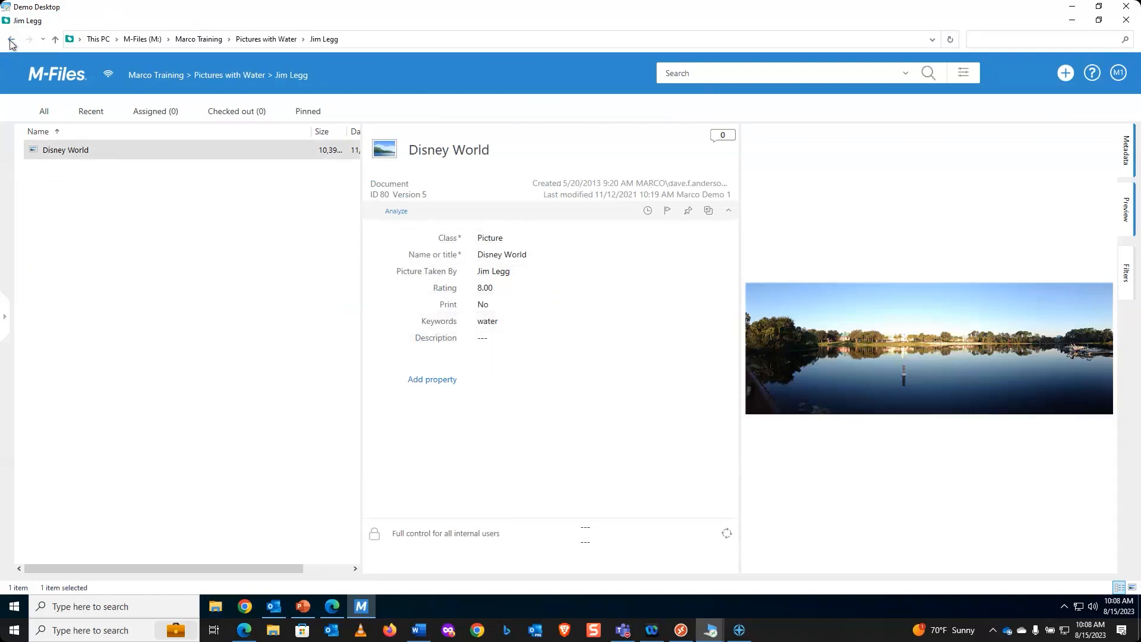
left_click(235, 76)
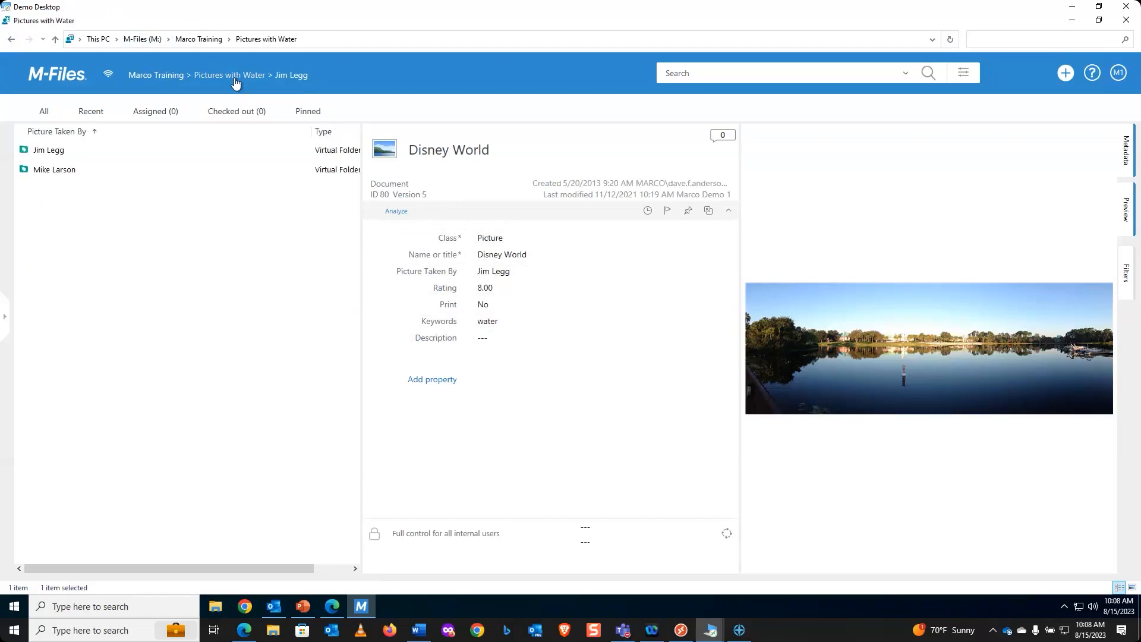
double_click(49, 172)
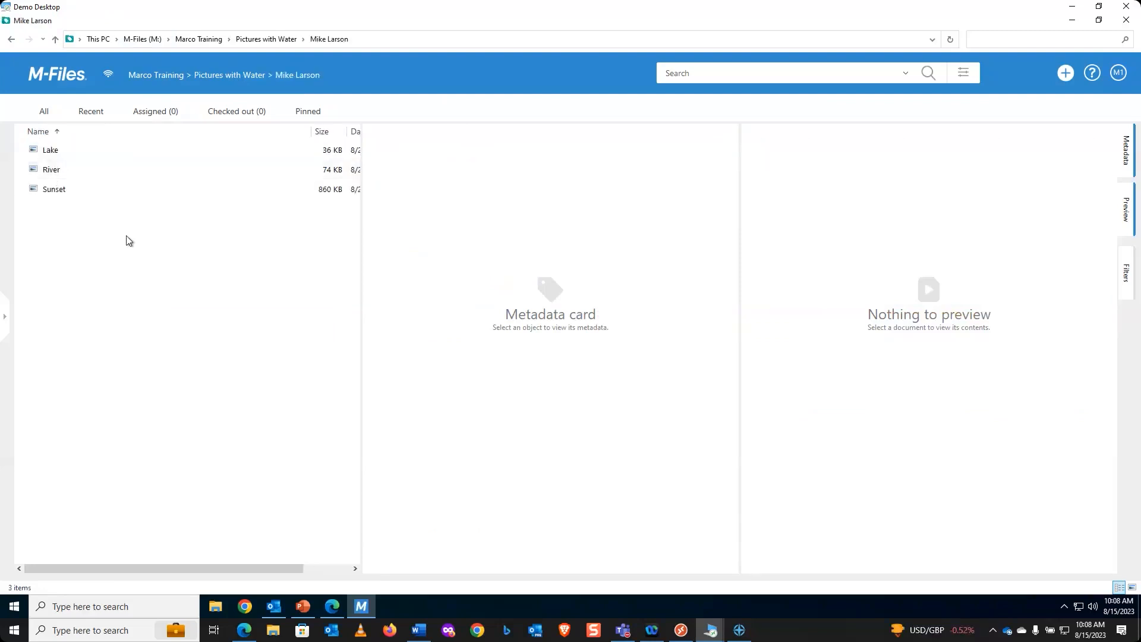
Step: Check the Sunset picture's metadata, then return to the Marco Training vault home
left_click(61, 197)
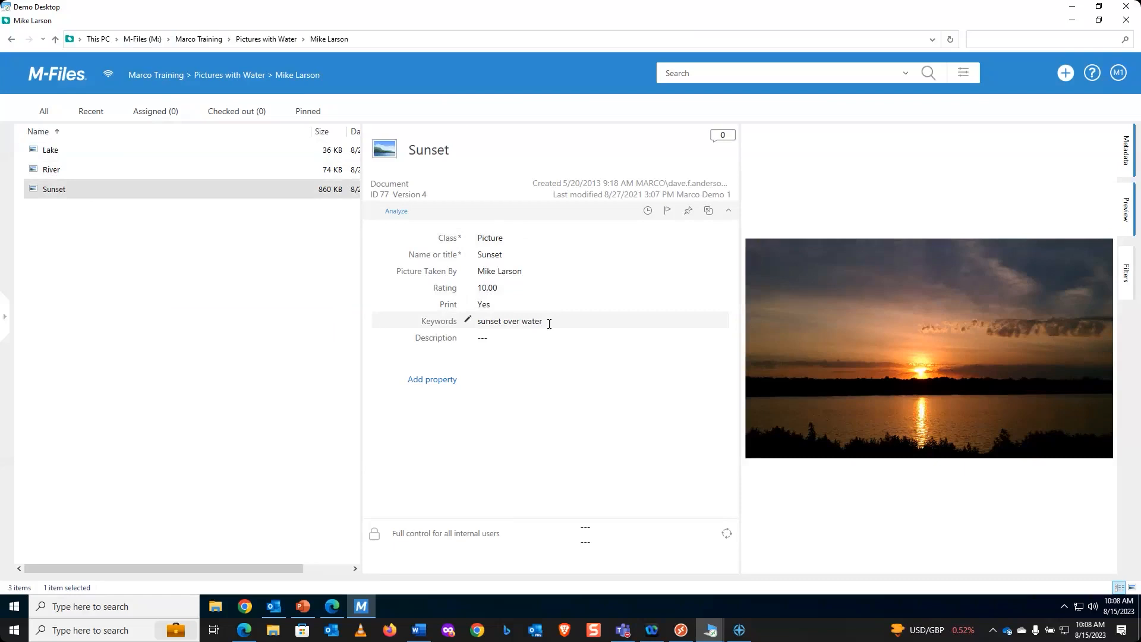
left_click(63, 76)
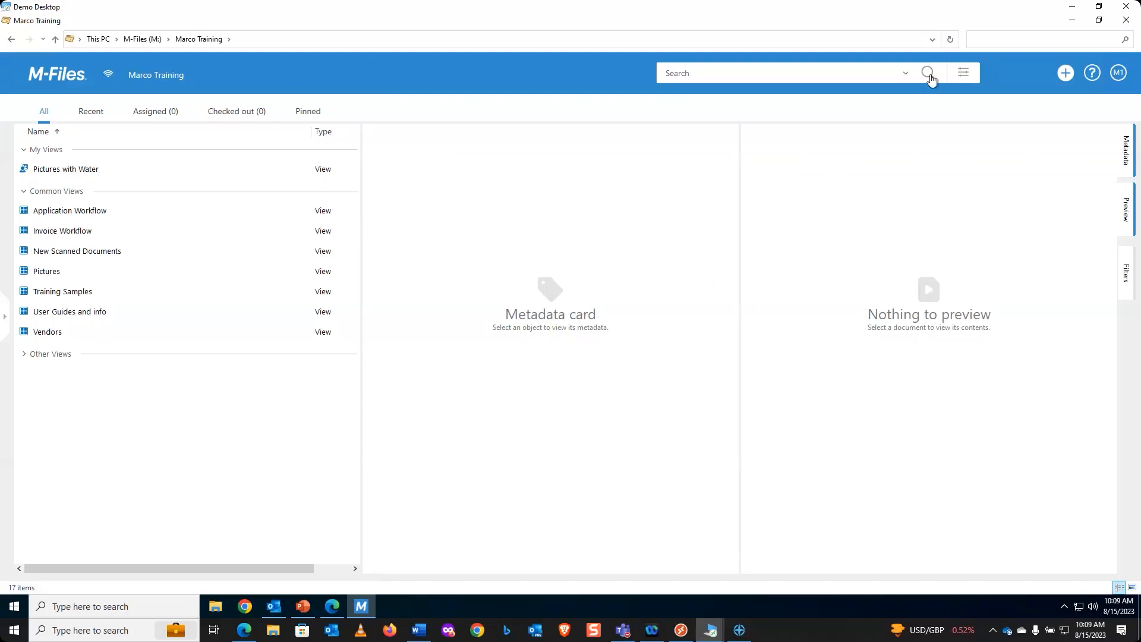
Step: In the advanced search's additional conditions, add a Class = Document property condition
left_click(964, 75)
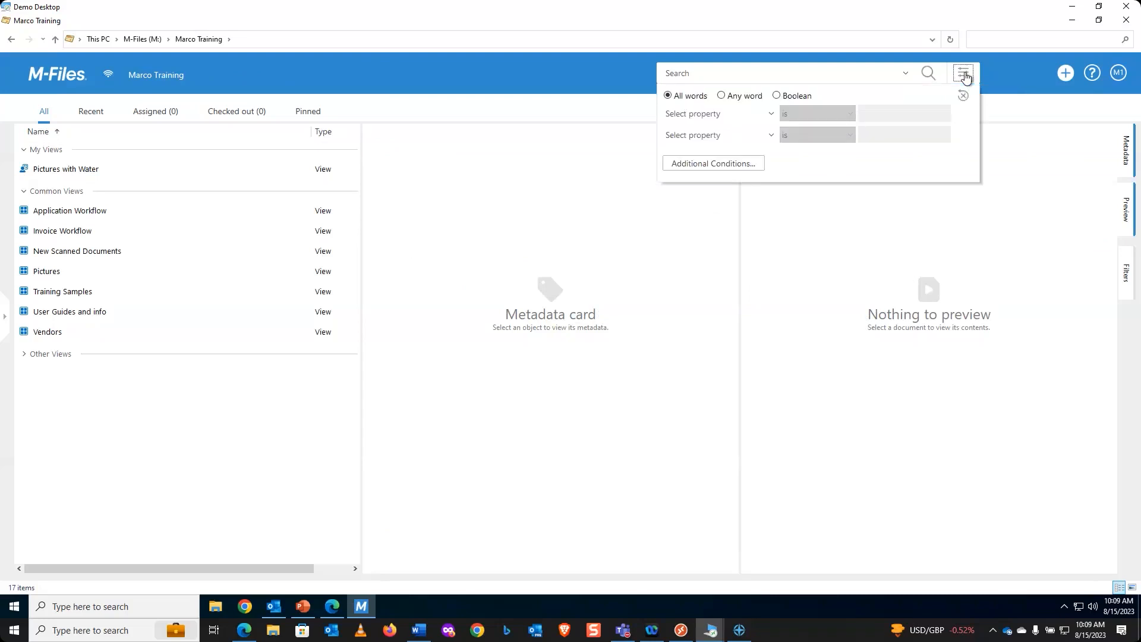
left_click(711, 166)
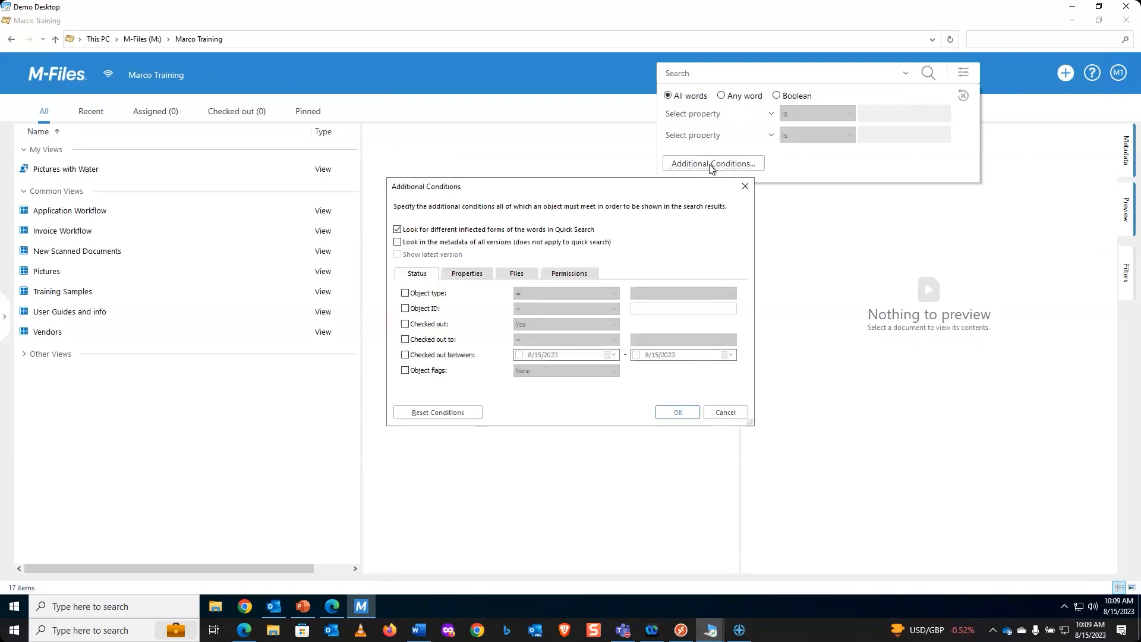
left_click(469, 279)
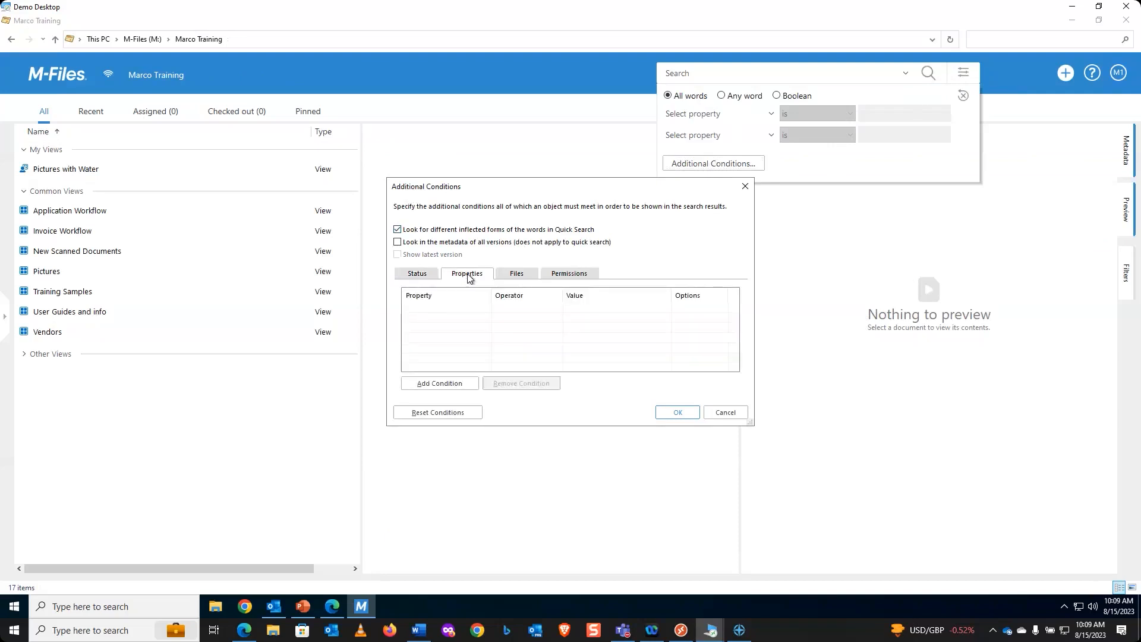
left_click(434, 382)
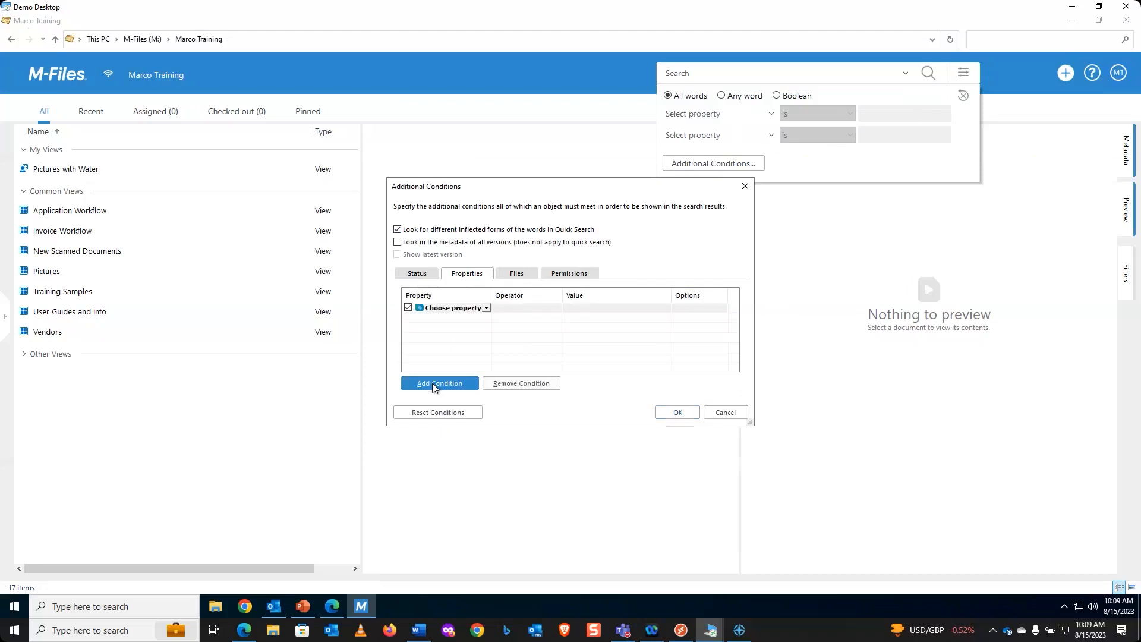
left_click(469, 308)
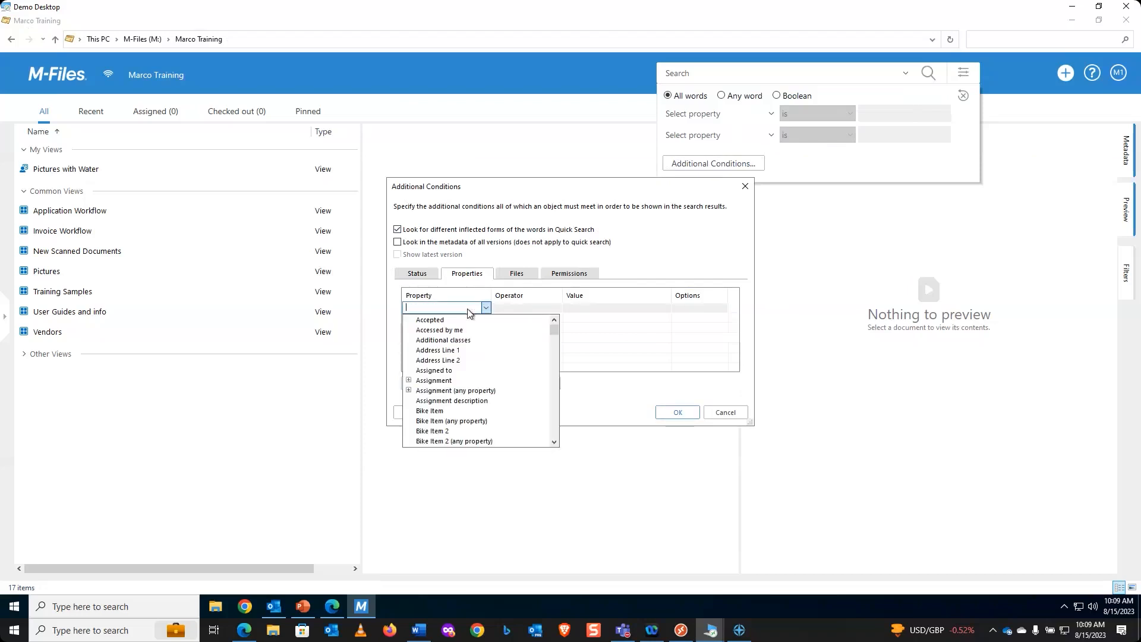
type("Class")
key("Tab")
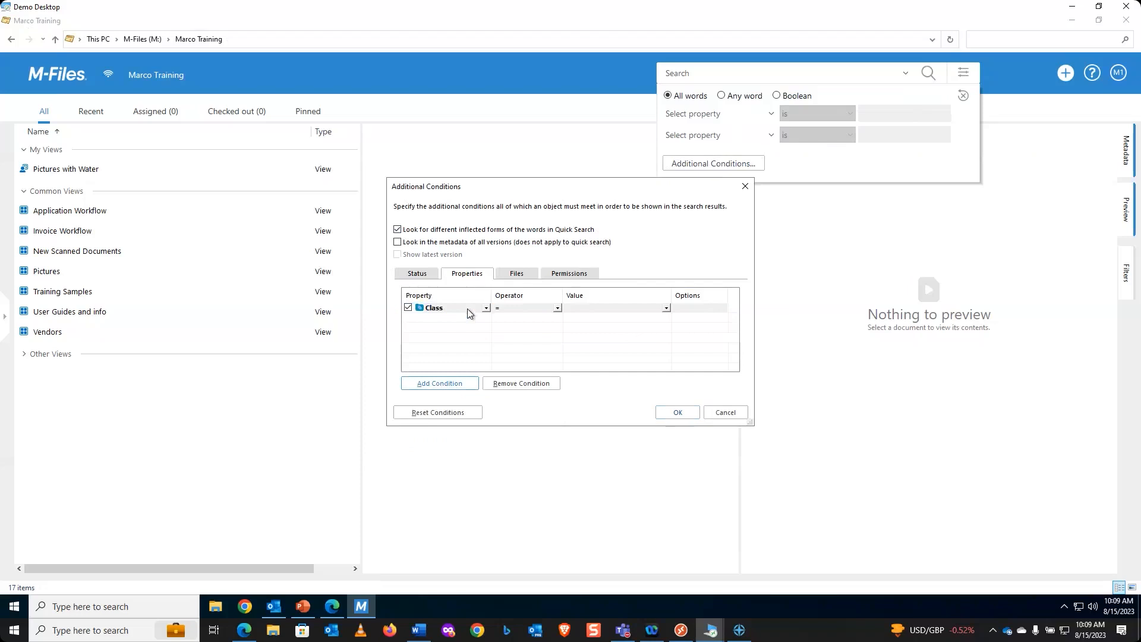
left_click(558, 308)
left_click(560, 308)
left_click(626, 306)
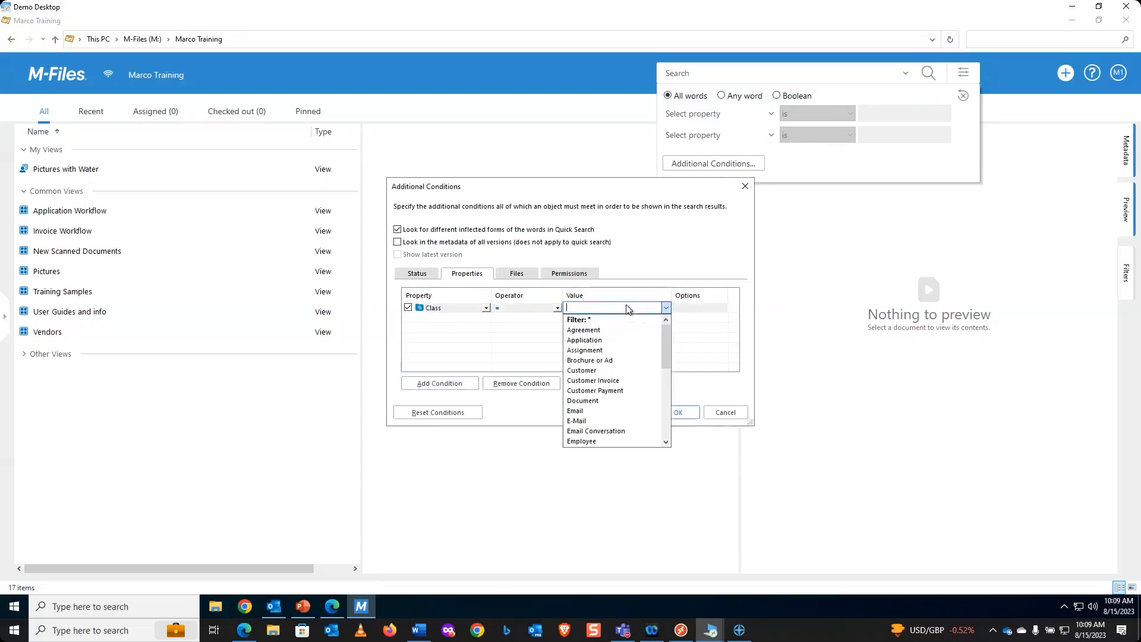
type("doc")
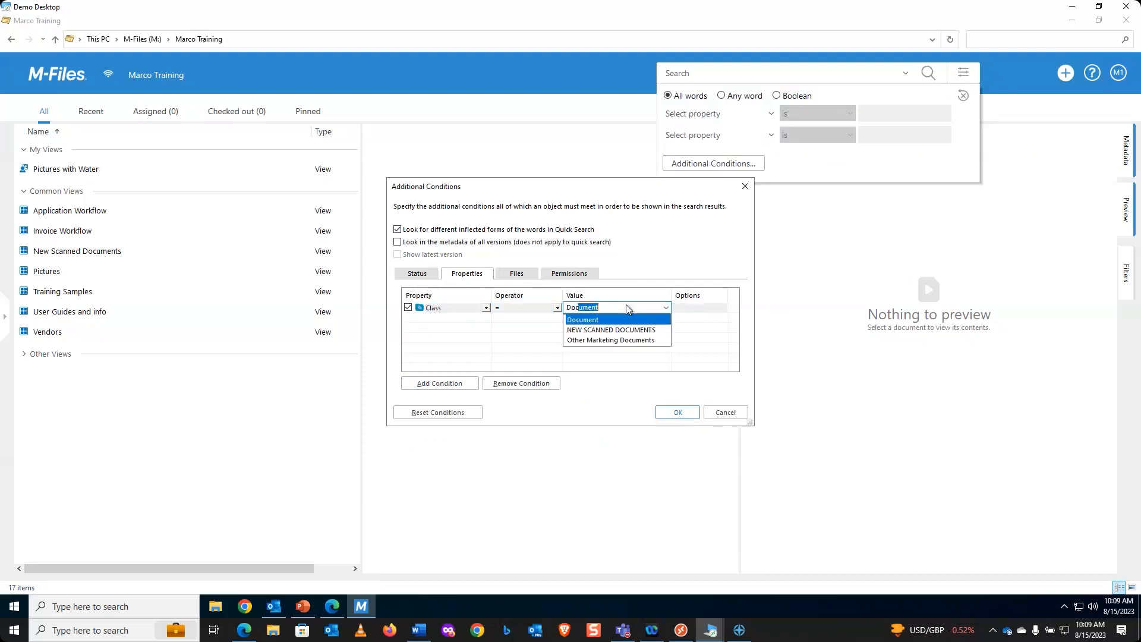
key("Tab")
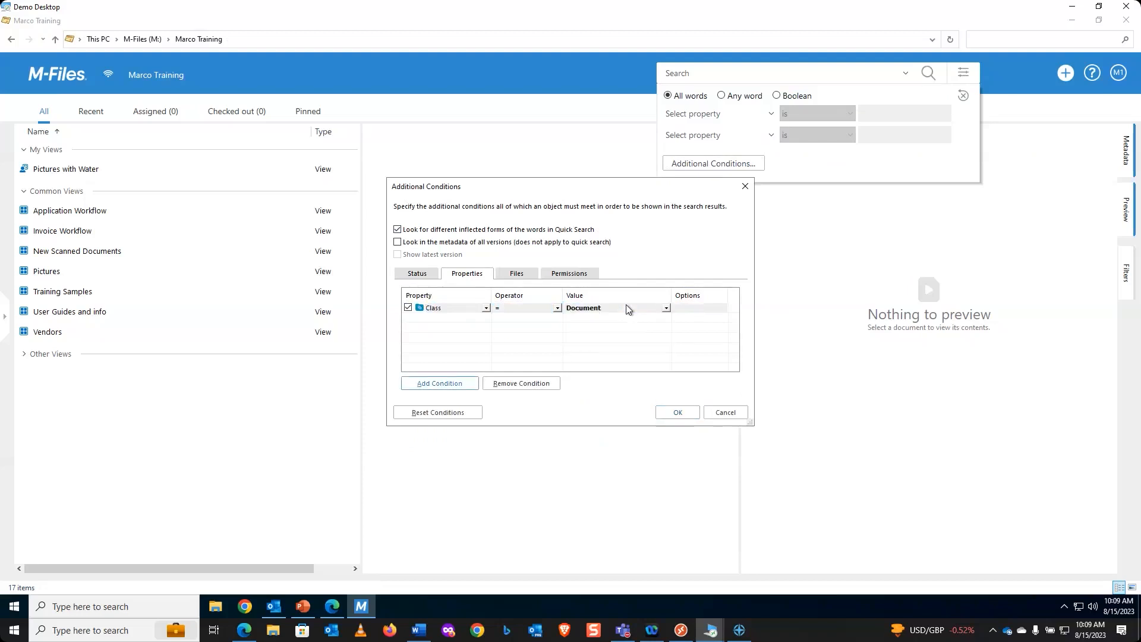
Step: Add a Keywords 'contains (substring)' Driving condition and confirm the additional conditions
left_click(441, 384)
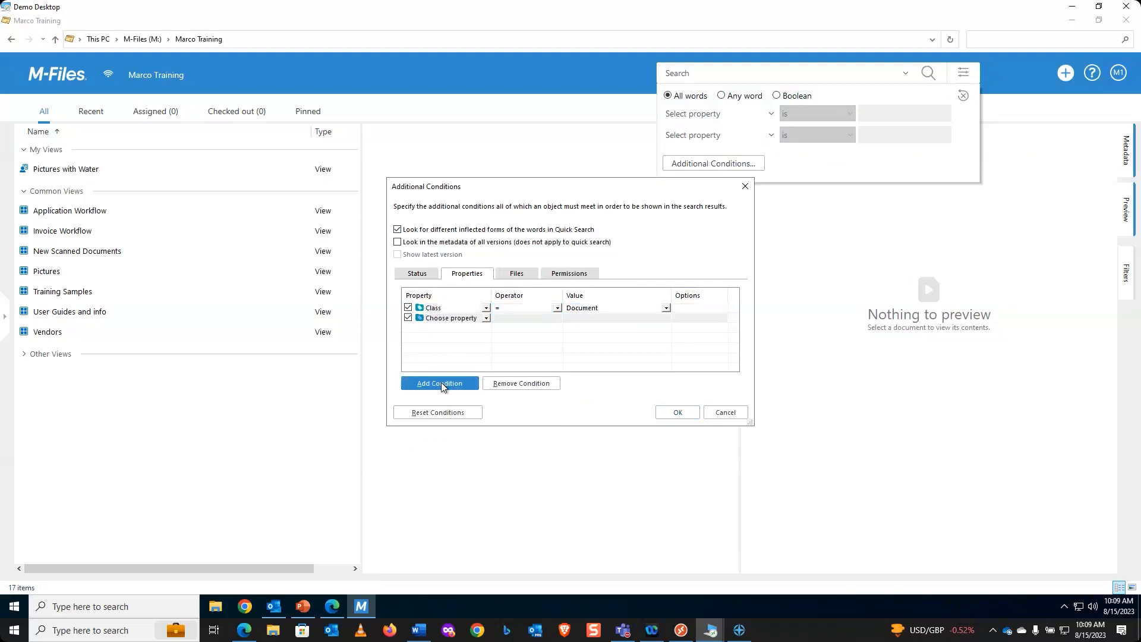
left_click(447, 319)
type("Keywords")
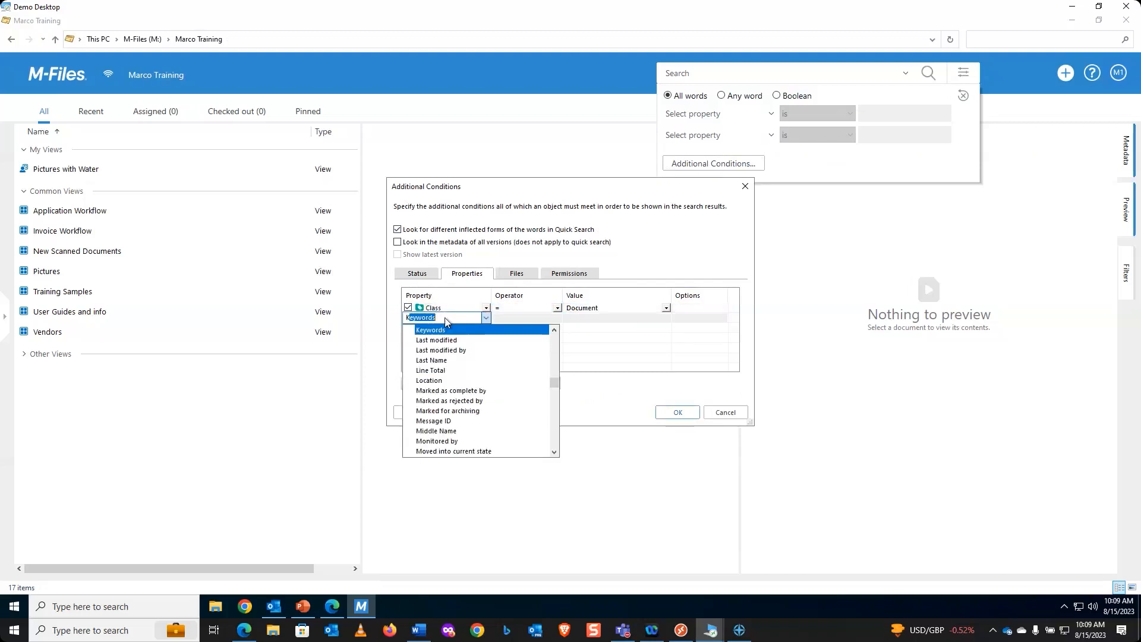
key("Return")
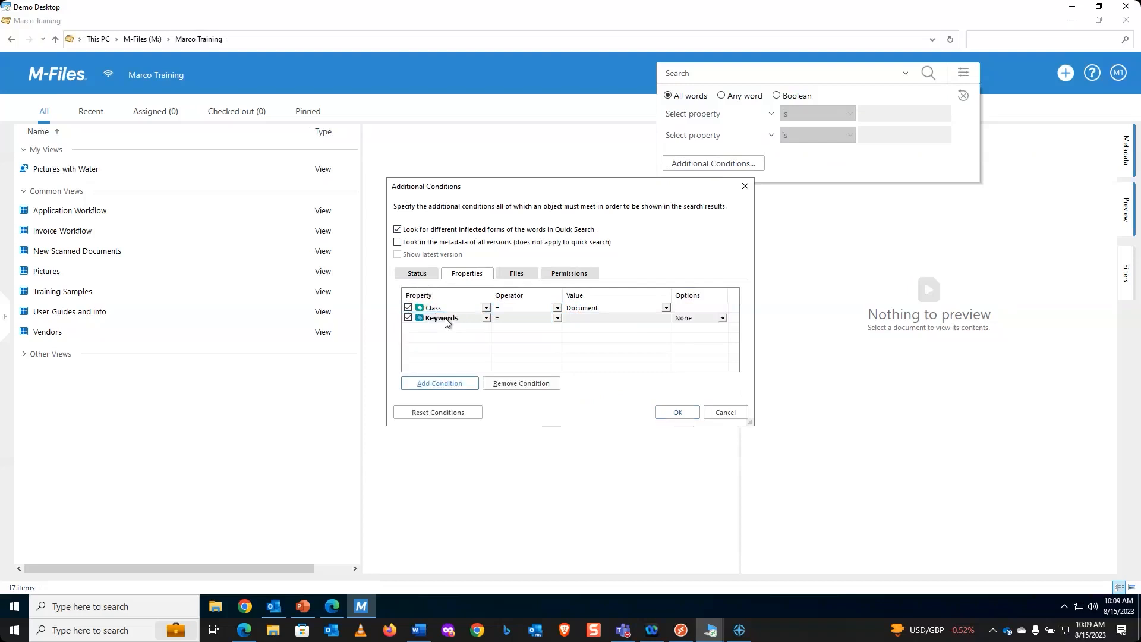
left_click(558, 319)
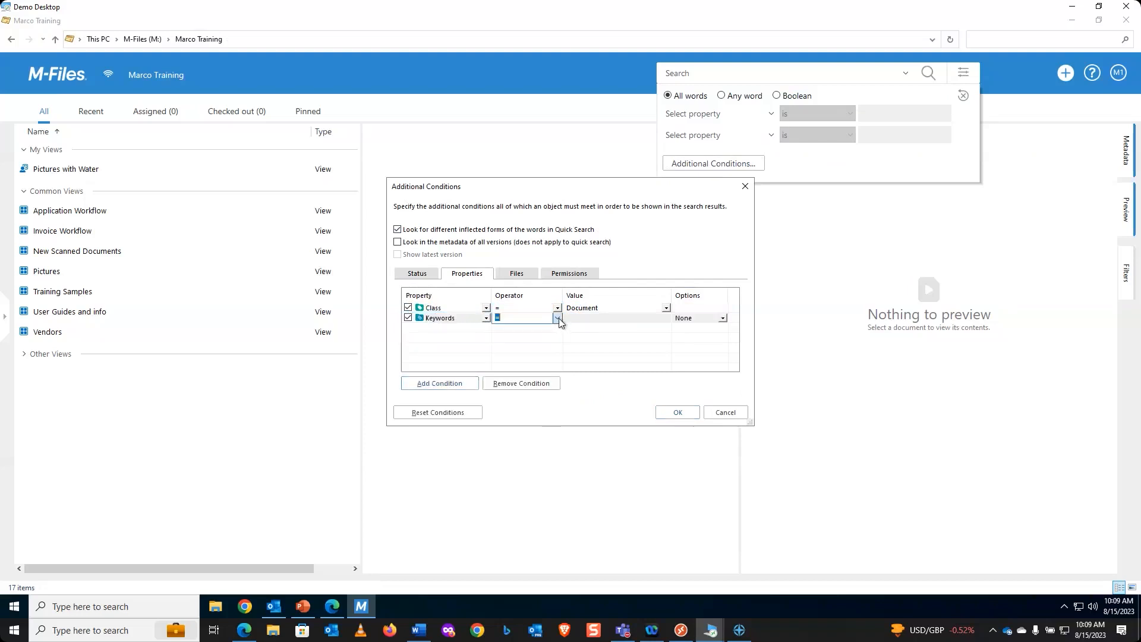
left_click(526, 390)
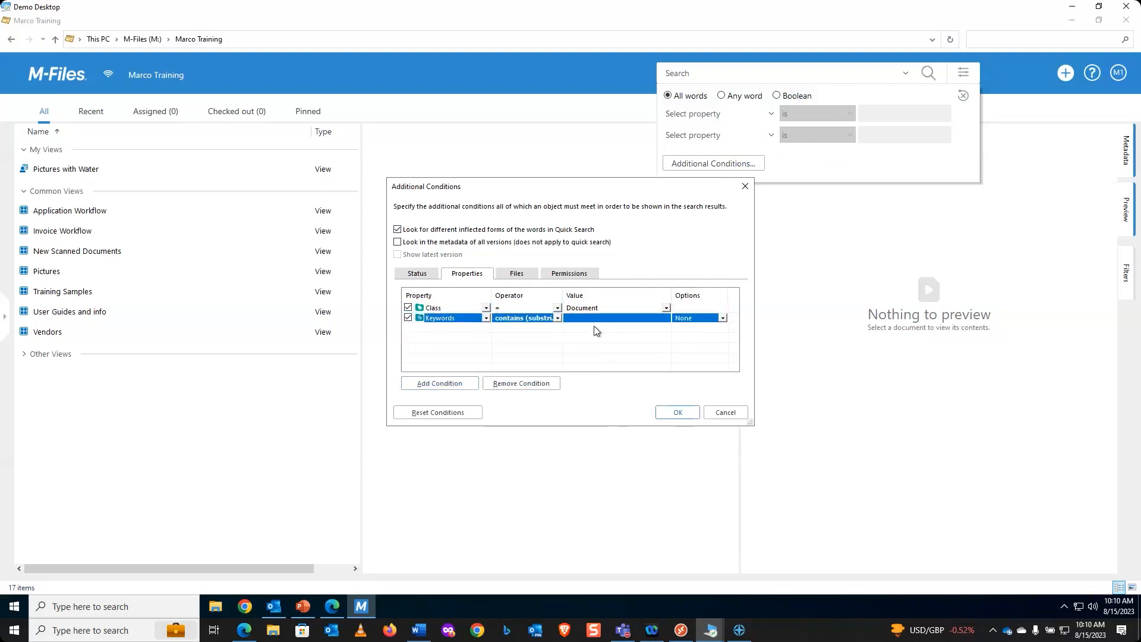
left_click(595, 318)
type("Driving")
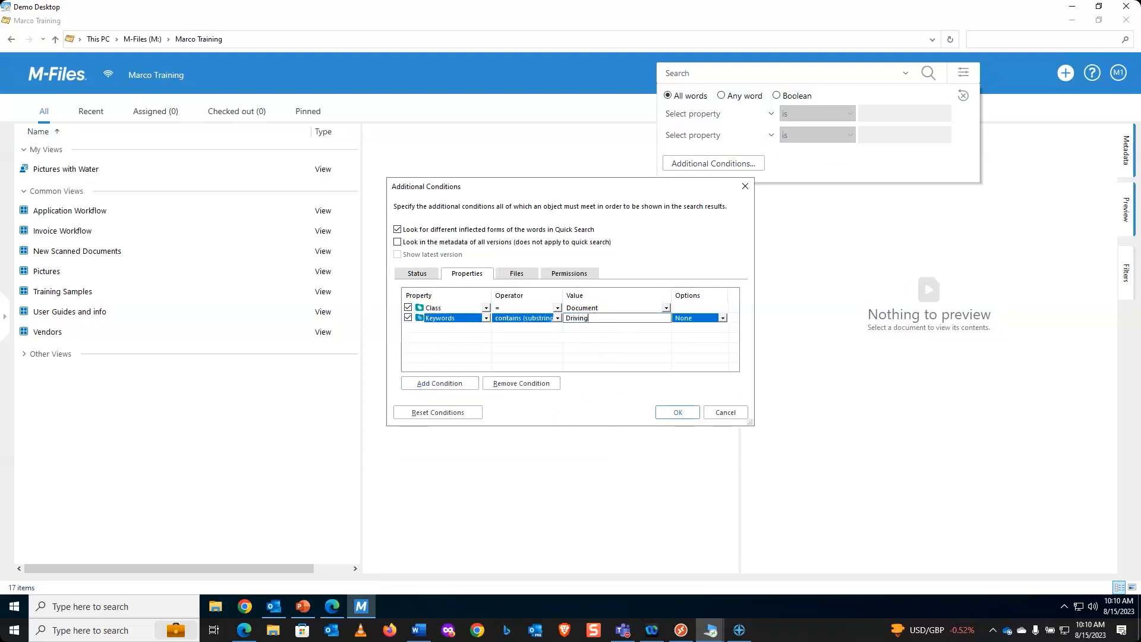
left_click(678, 412)
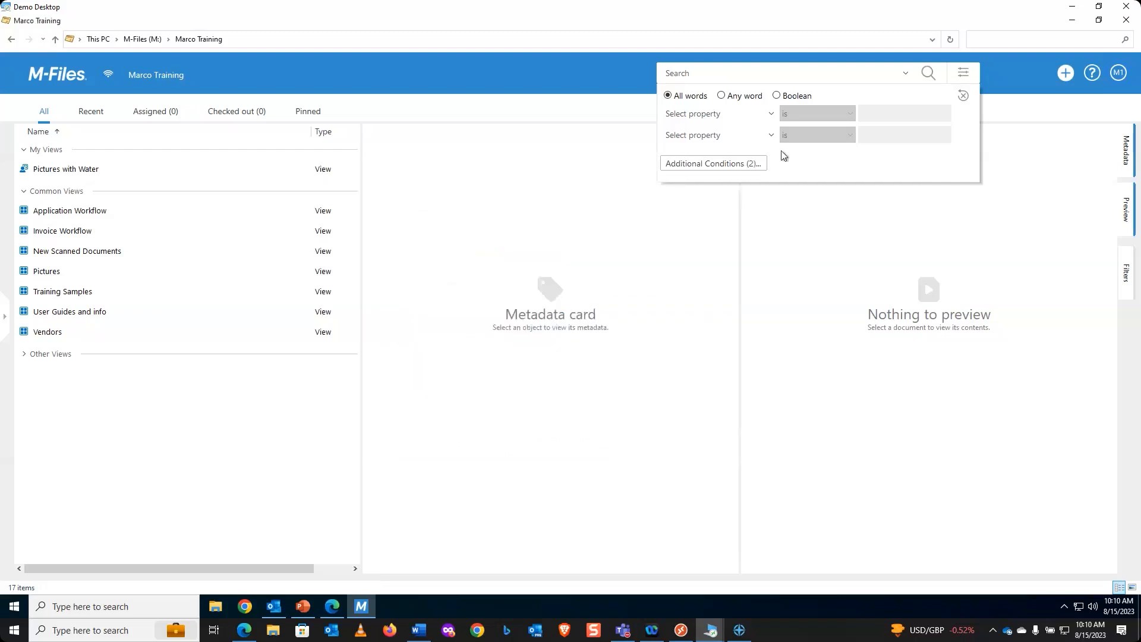
Step: Run the Document/Driving search, check Accident Statistics' metadata, and go to Latest Searches
left_click(927, 73)
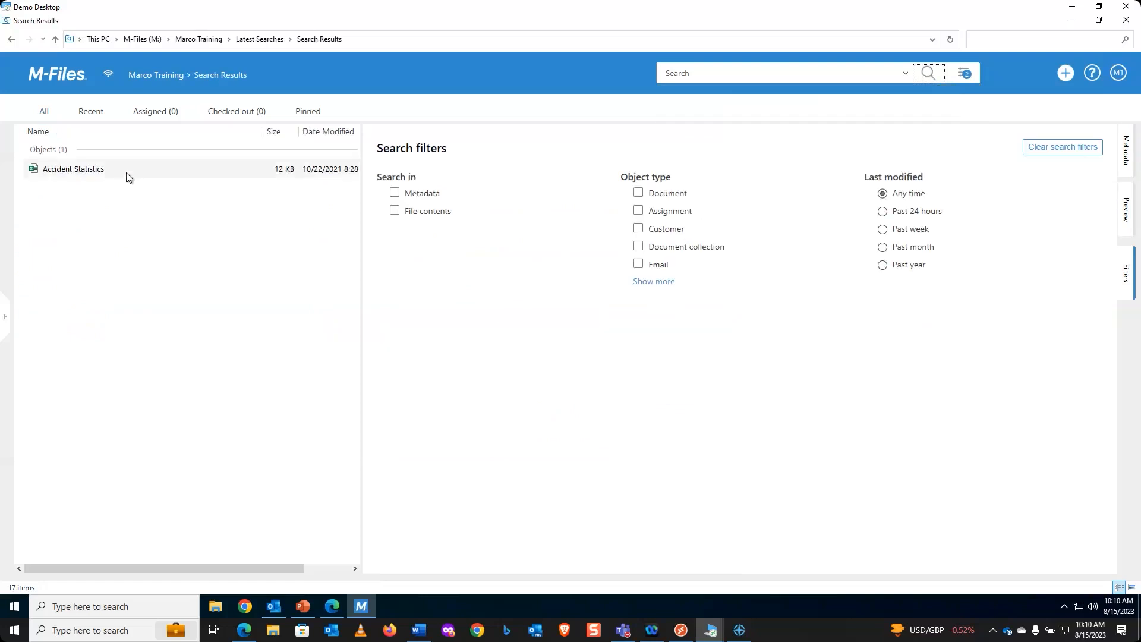
left_click(80, 171)
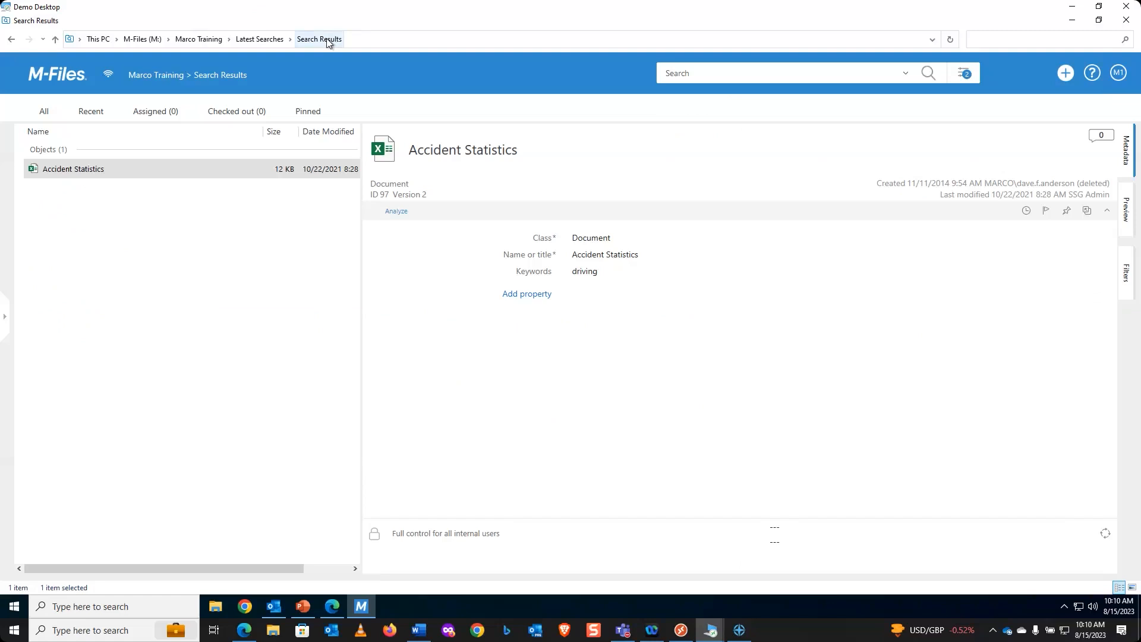
left_click(268, 40)
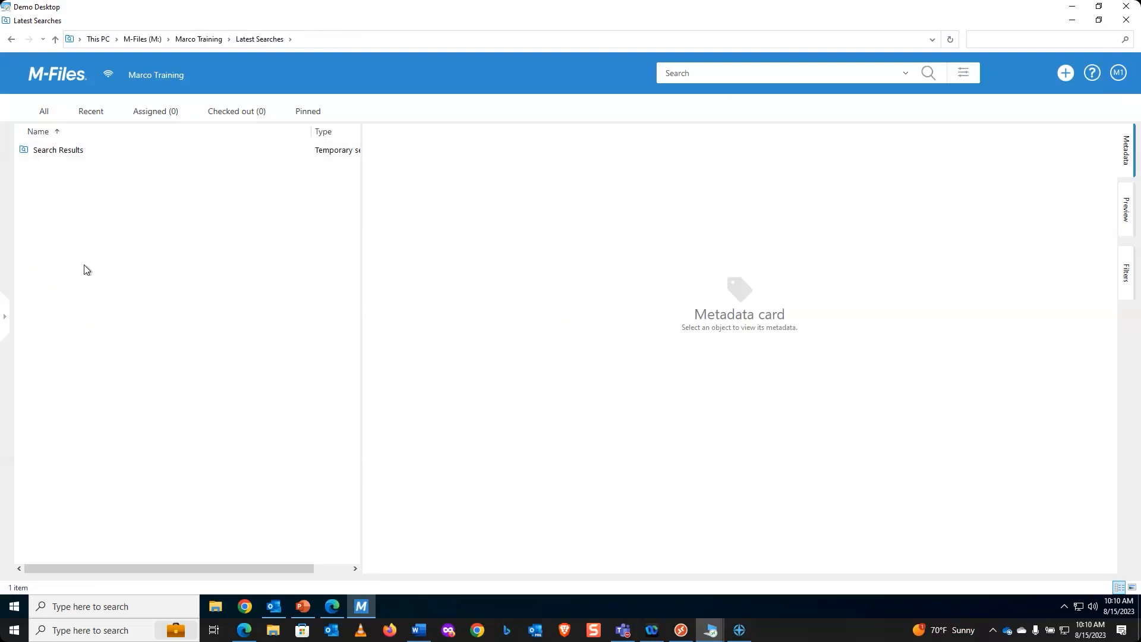
Step: Copy the Search Results entry and paste it into the vault home as a new view
left_click(69, 152)
right_click(68, 153)
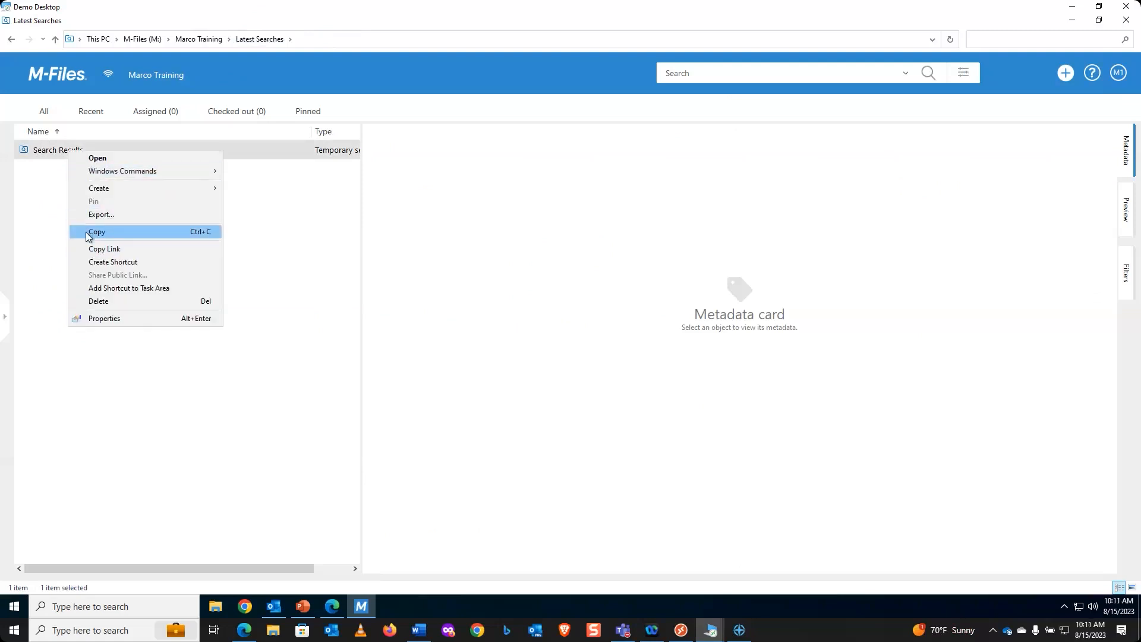
left_click(101, 233)
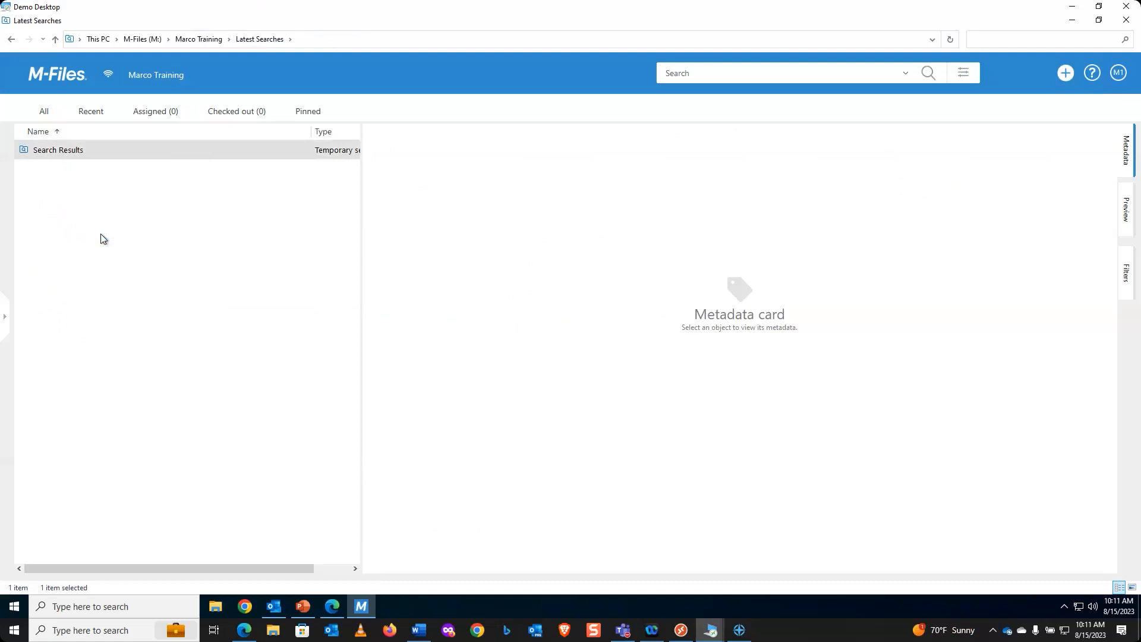
left_click(60, 81)
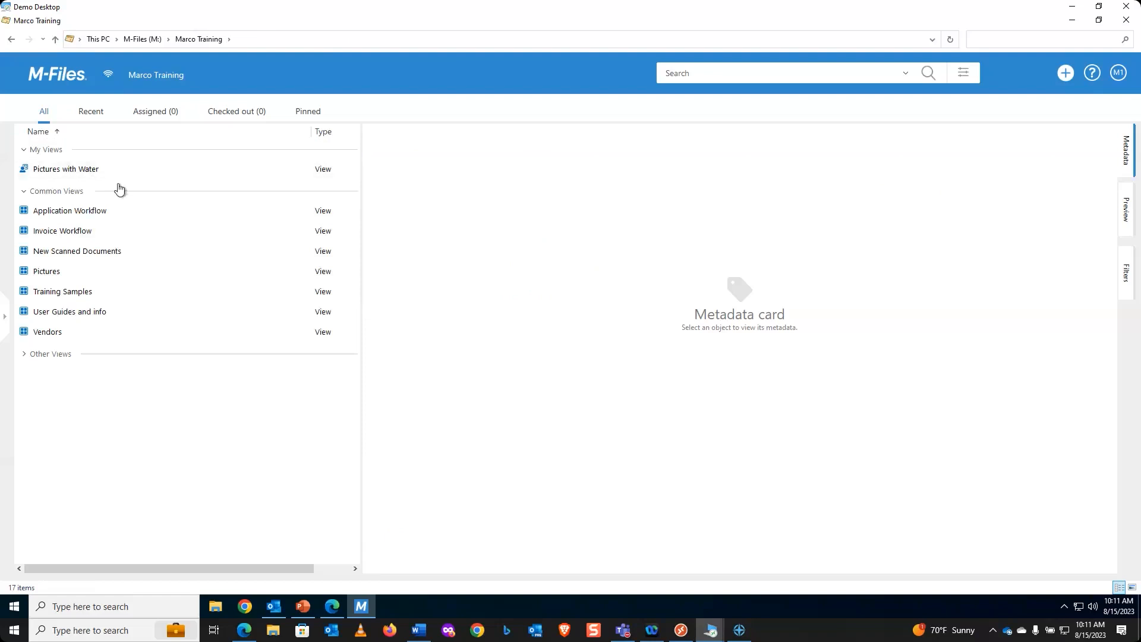
right_click(130, 165)
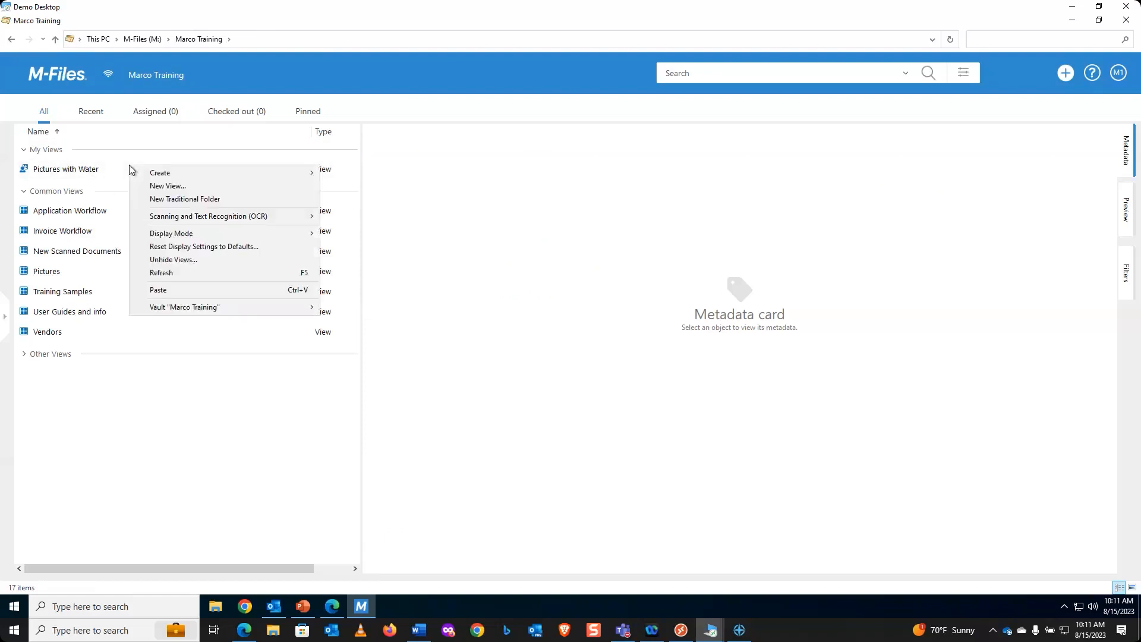
left_click(168, 289)
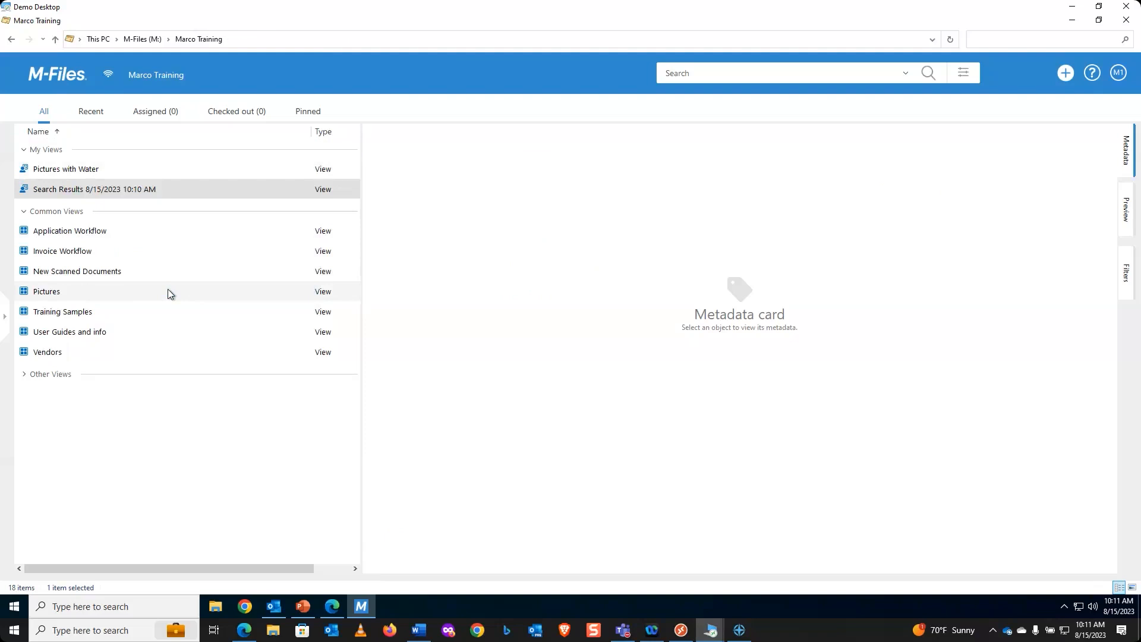
Step: Rename the new view to 'Driving Data'
right_click(130, 188)
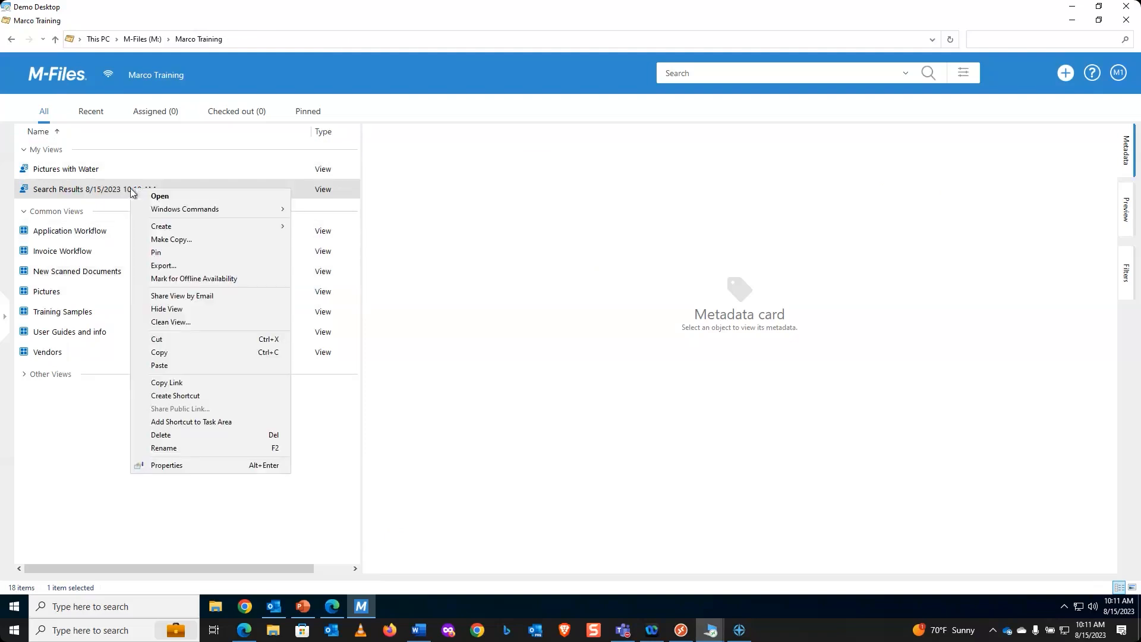
left_click(165, 449)
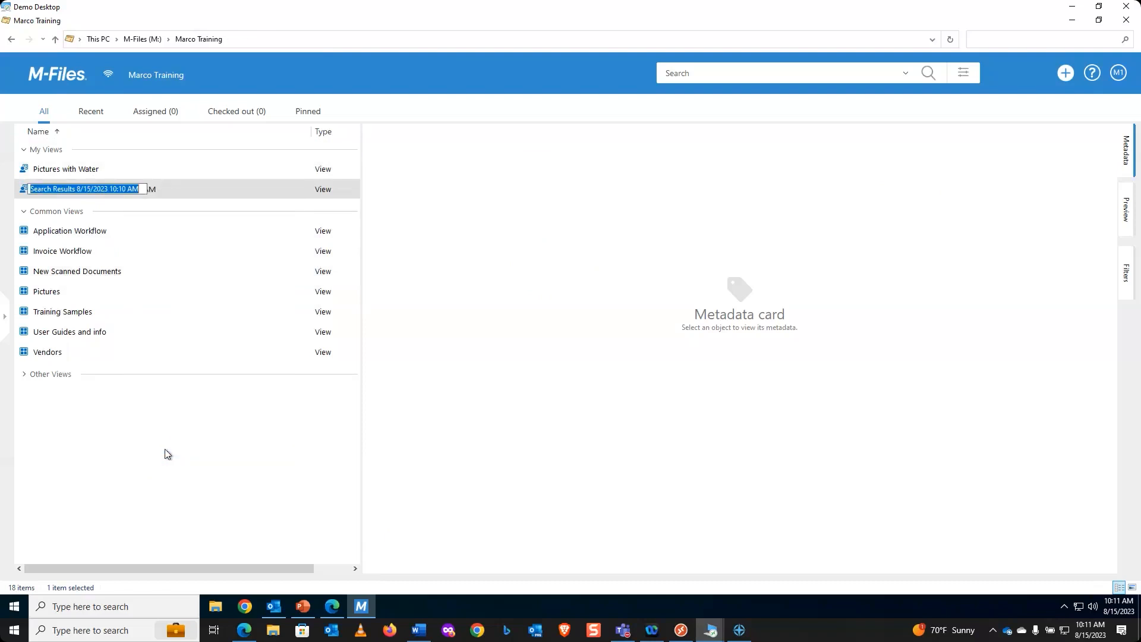
type("Driving Data")
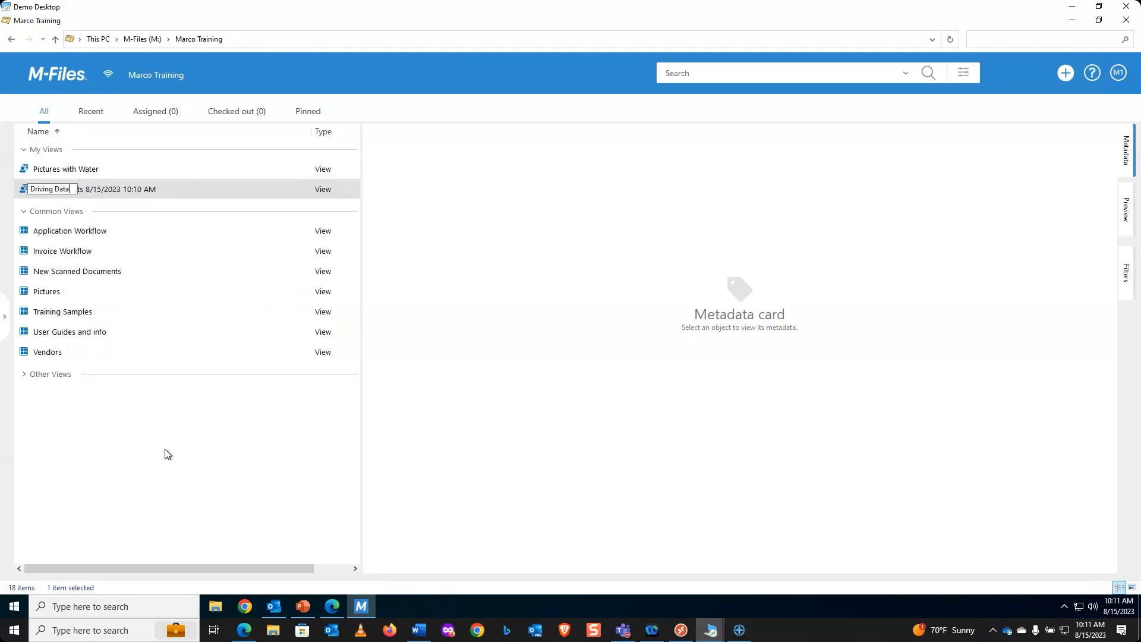
key("Return")
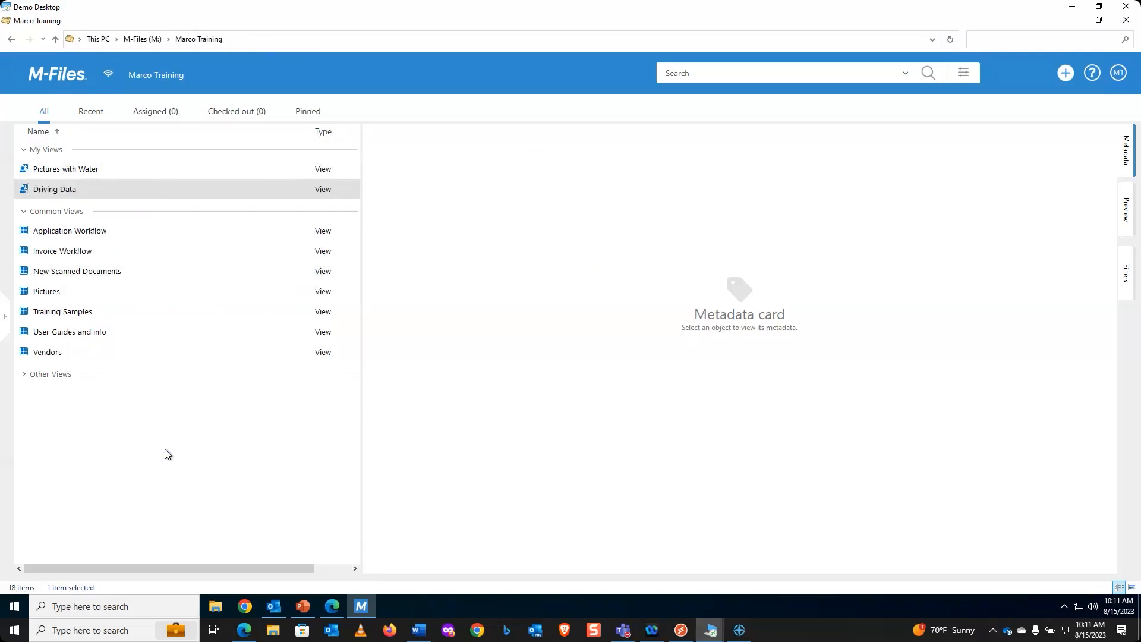
double_click(66, 190)
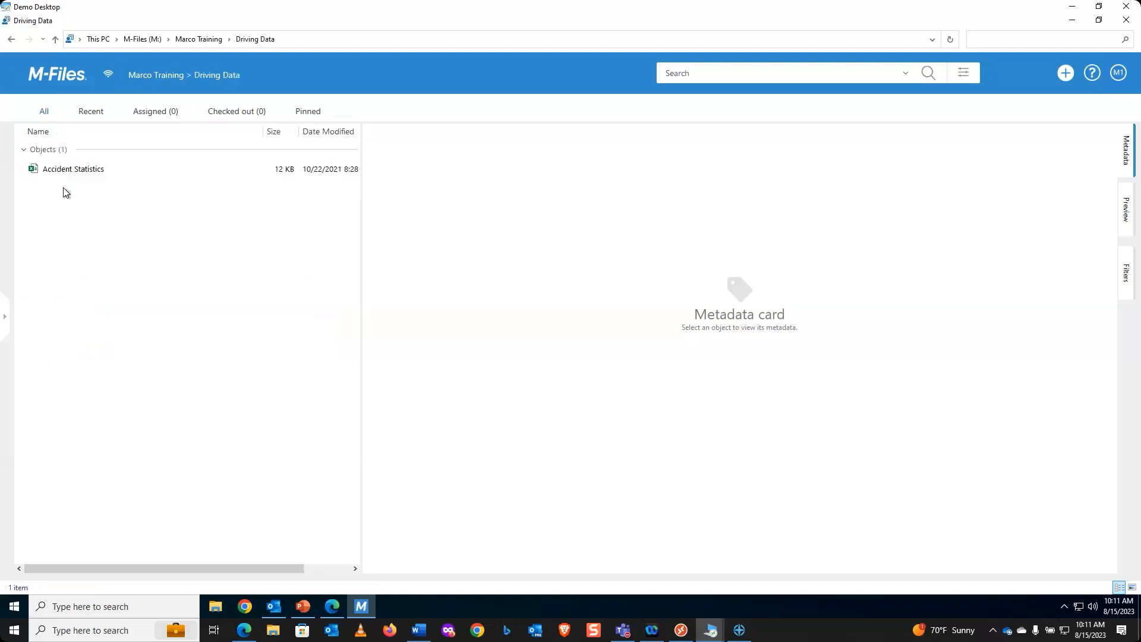
left_click(73, 170)
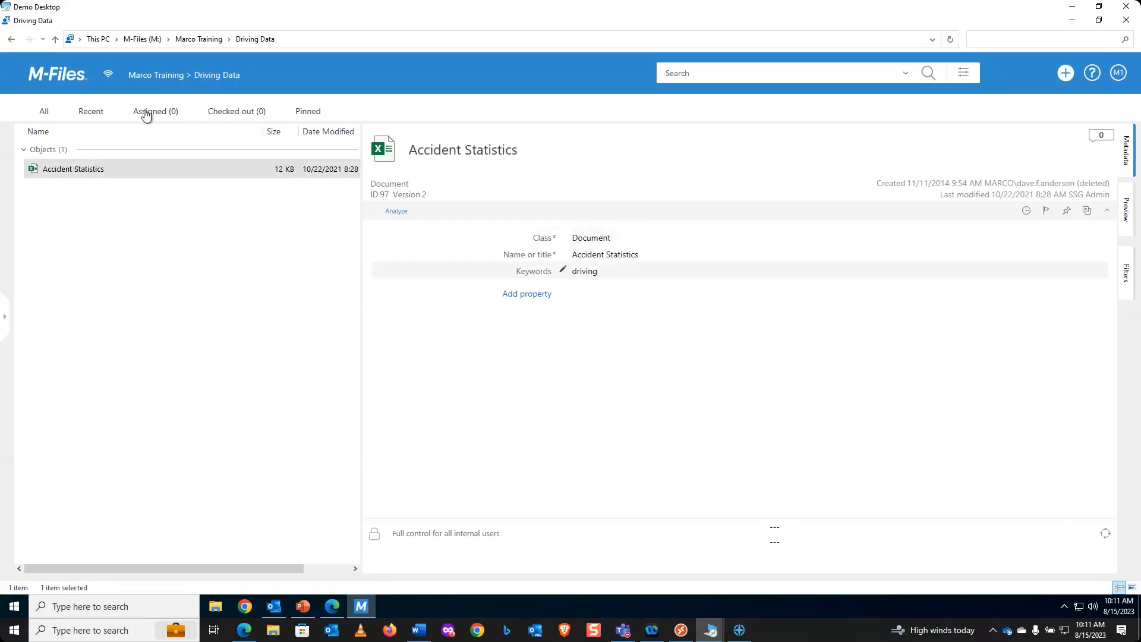
left_click(58, 82)
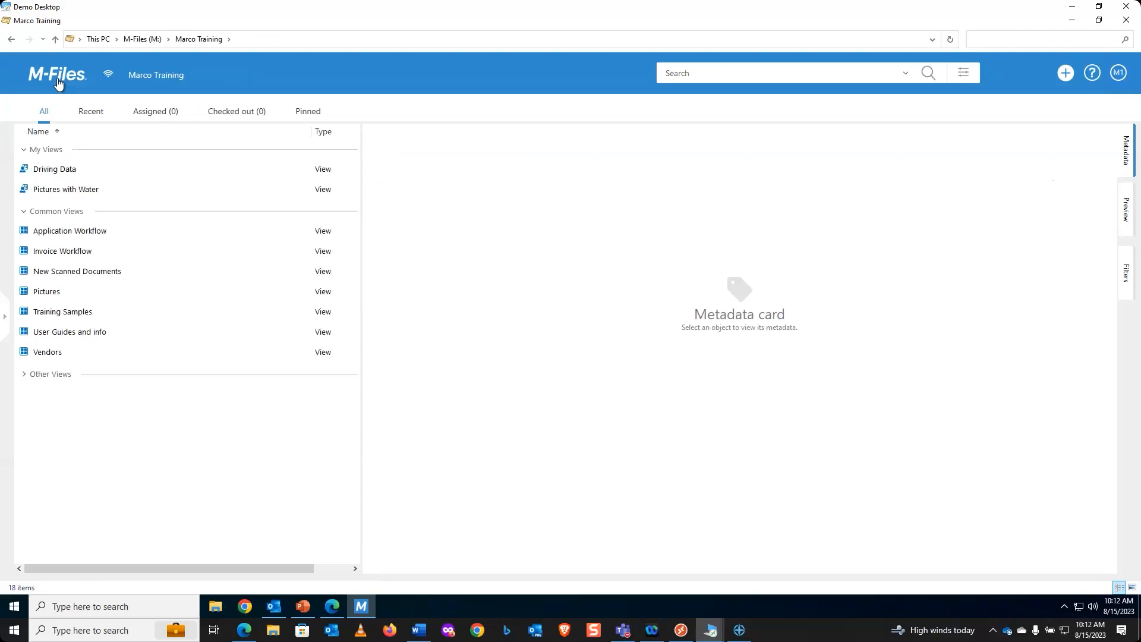
left_click(73, 189)
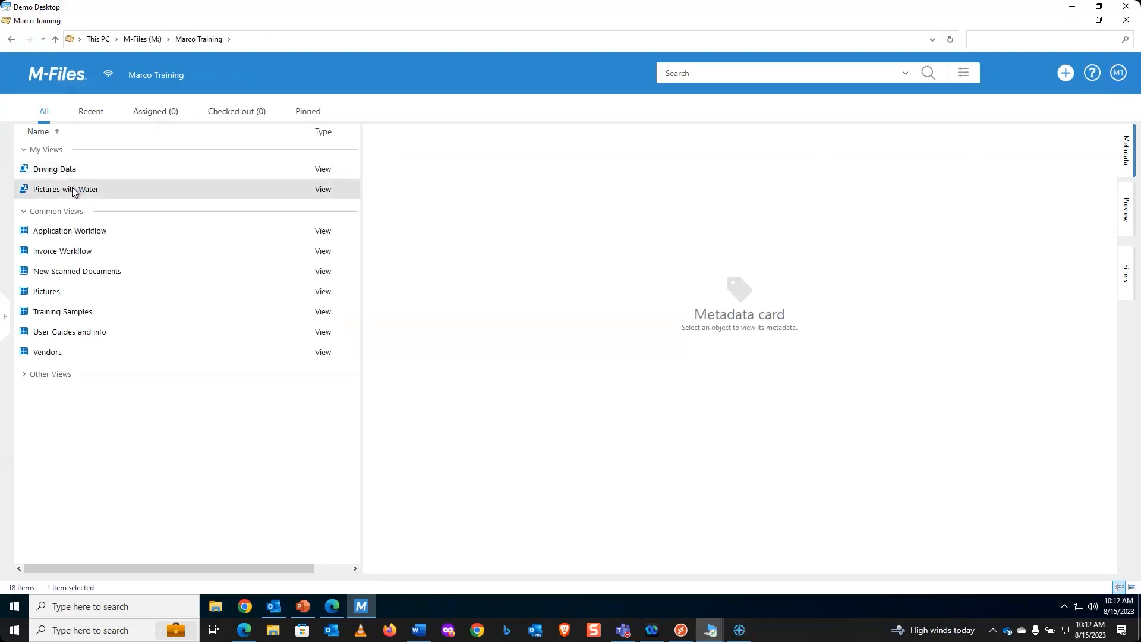
Step: Share the Pictures with Water view by email as an attached .mflink shortcut
right_click(73, 189)
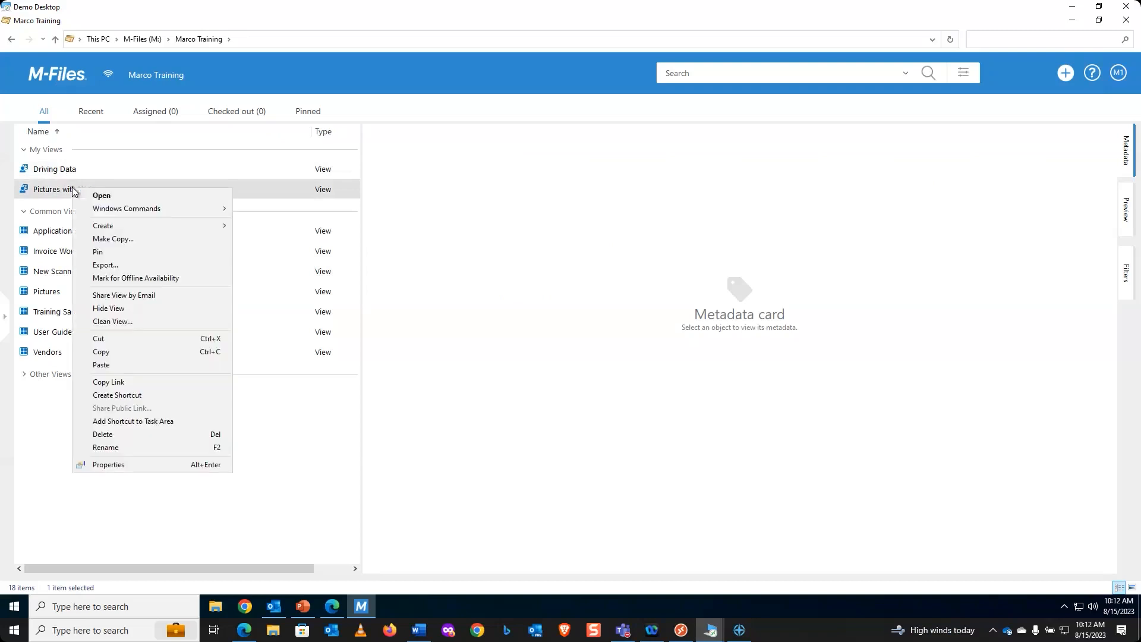
left_click(136, 296)
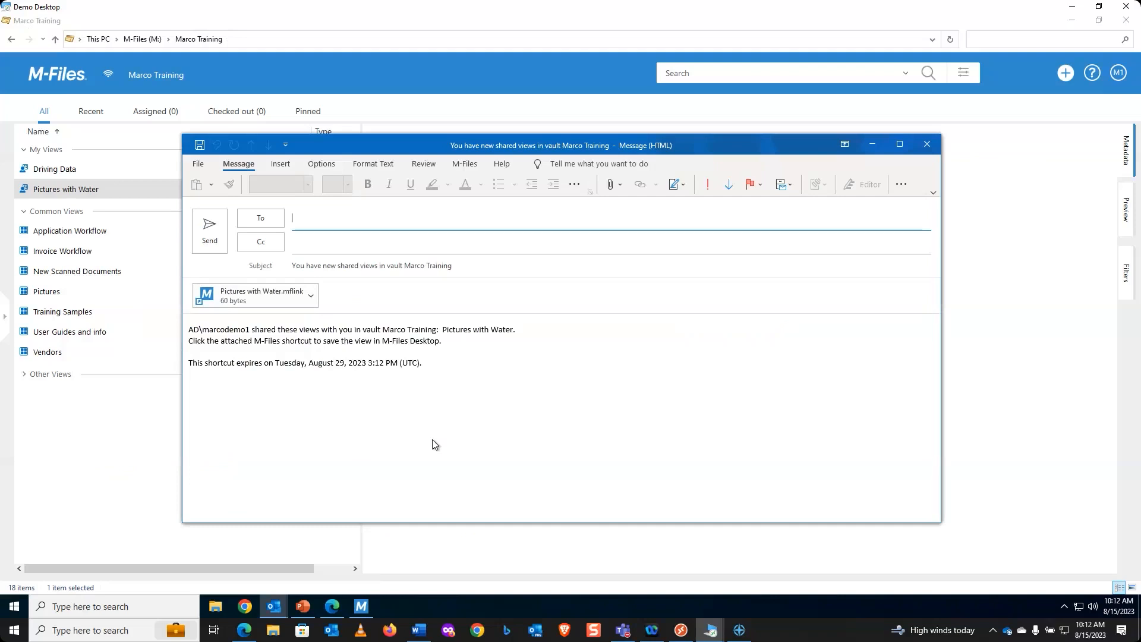
Step: Address the email, add 'Please double click on the link to open and save in M-Files', sign off, and send
type("Mar")
key("Return")
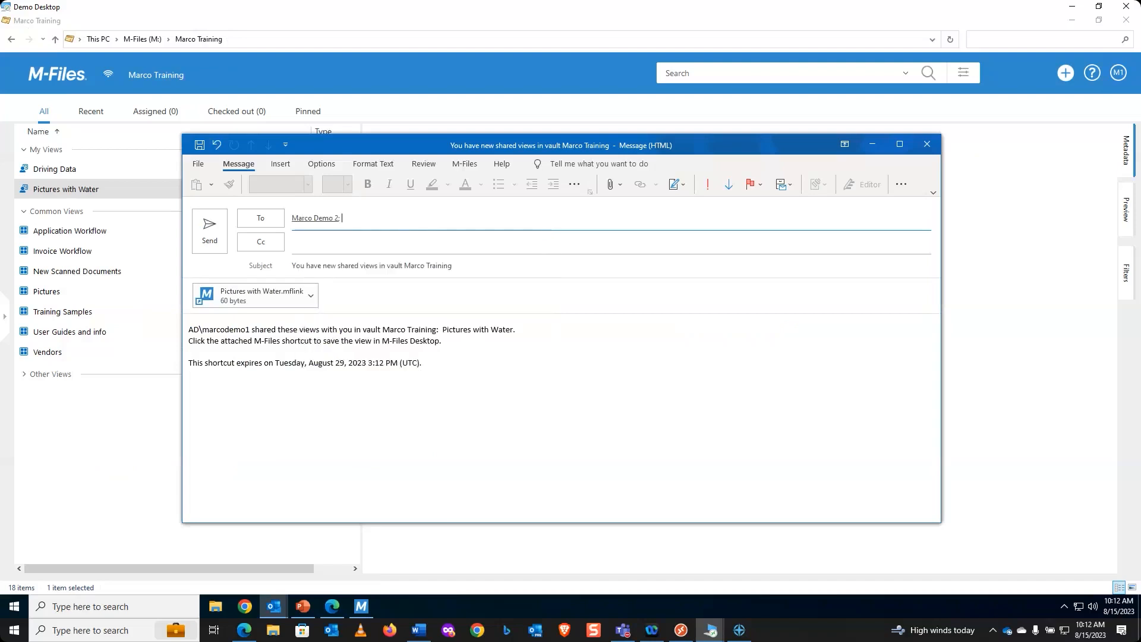
left_click(191, 327)
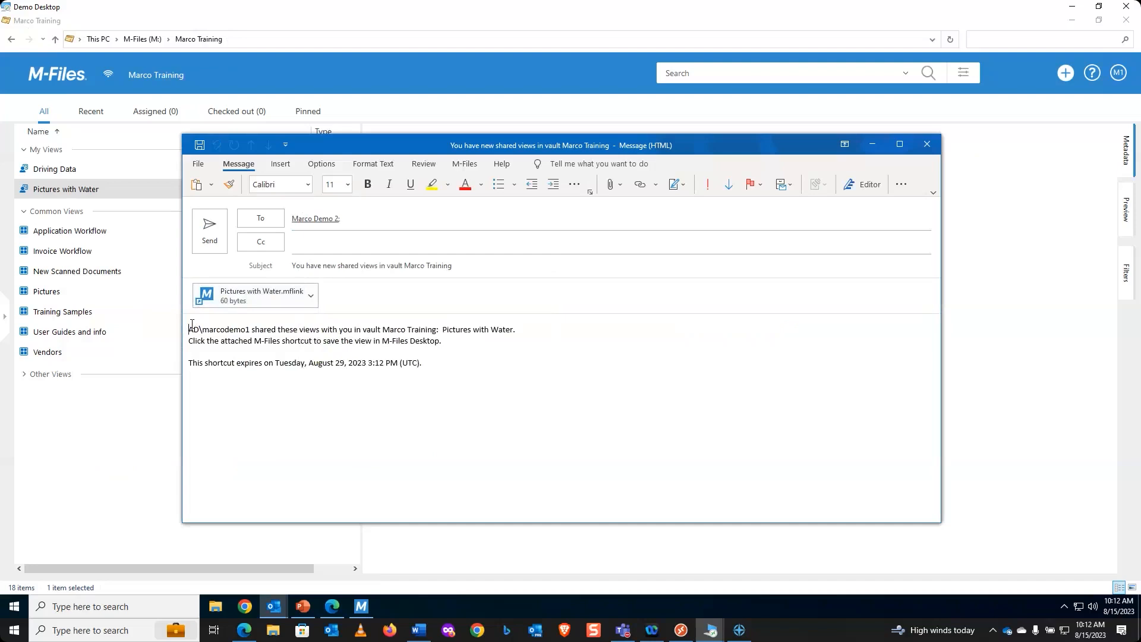
key("Return")
key("Return")
key("Return")
key("Return")
key("Up")
key("Up")
key("Up")
key("Up")
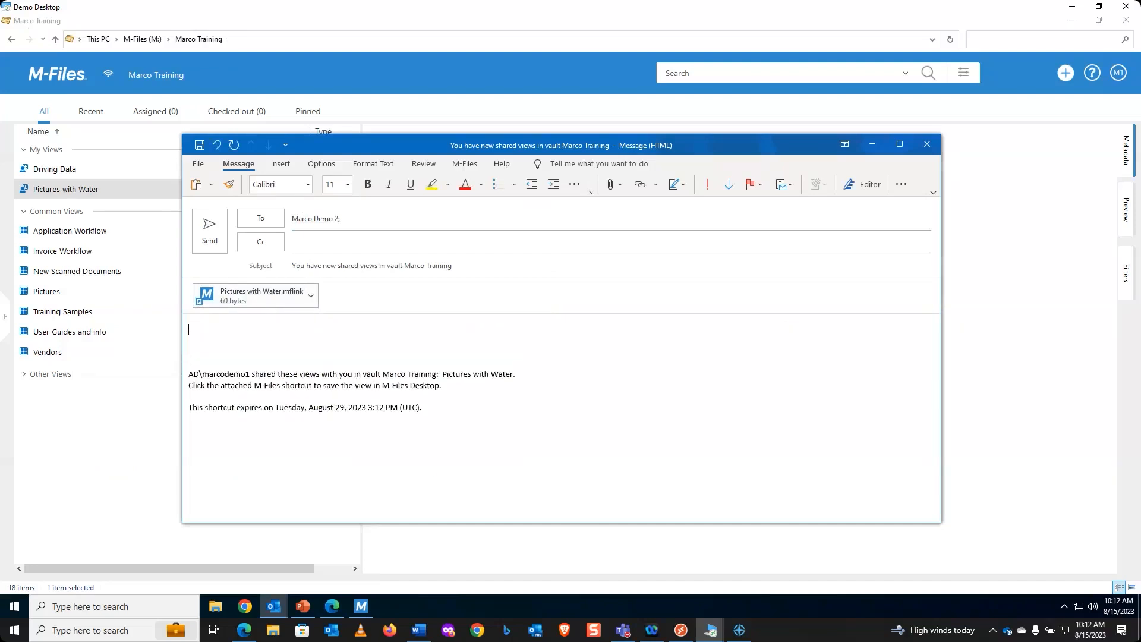
type("Please double clike")
key("BackSpace")
key("BackSpace")
key("BackSpace")
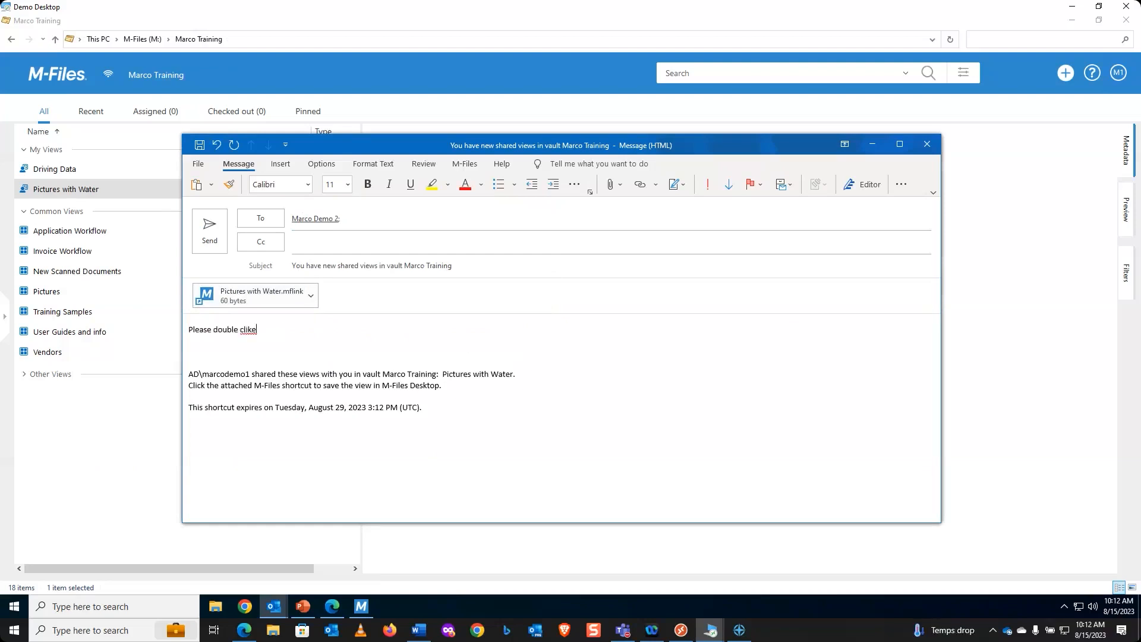
type("ck on the link to open and save in M-Files")
key("Return")
key("Return")
type("Thanks")
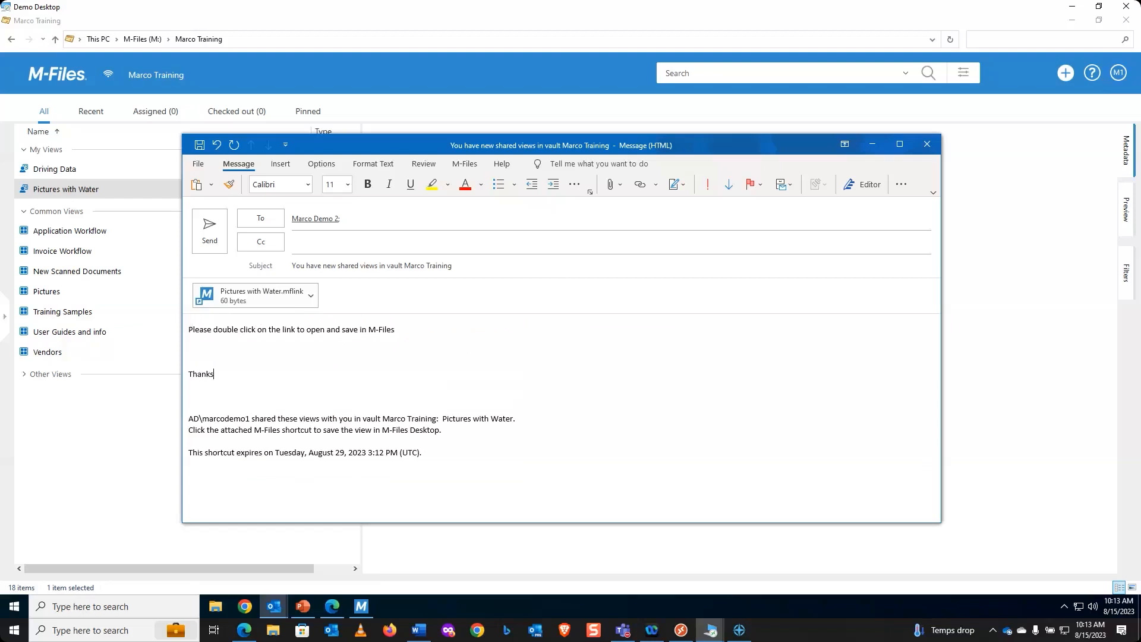
key("Return")
type("Dave")
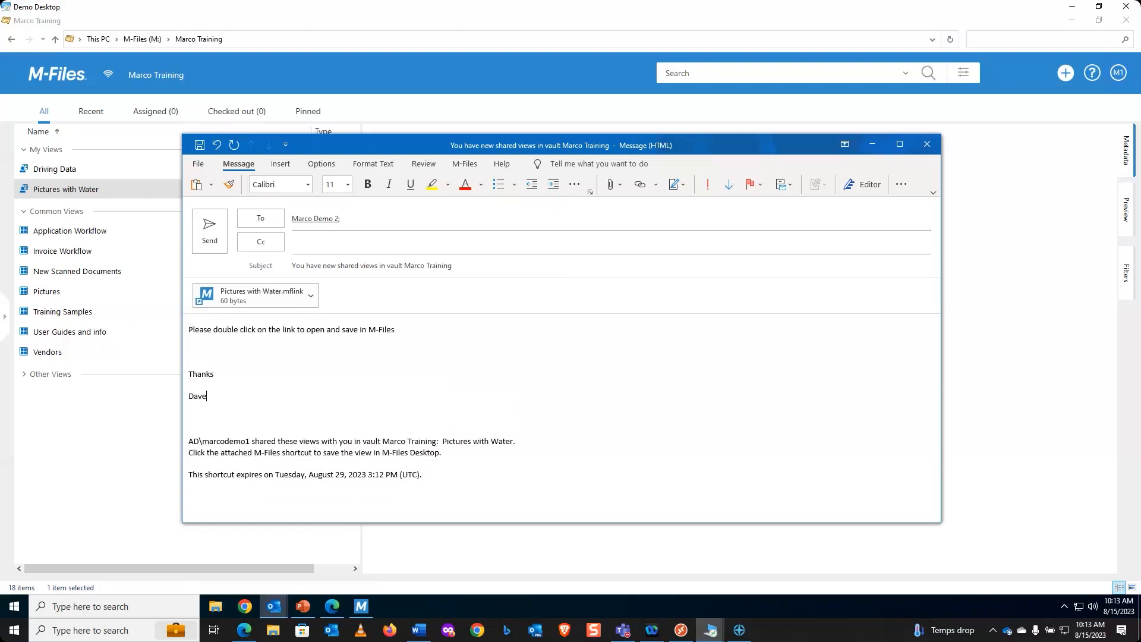
left_click(211, 240)
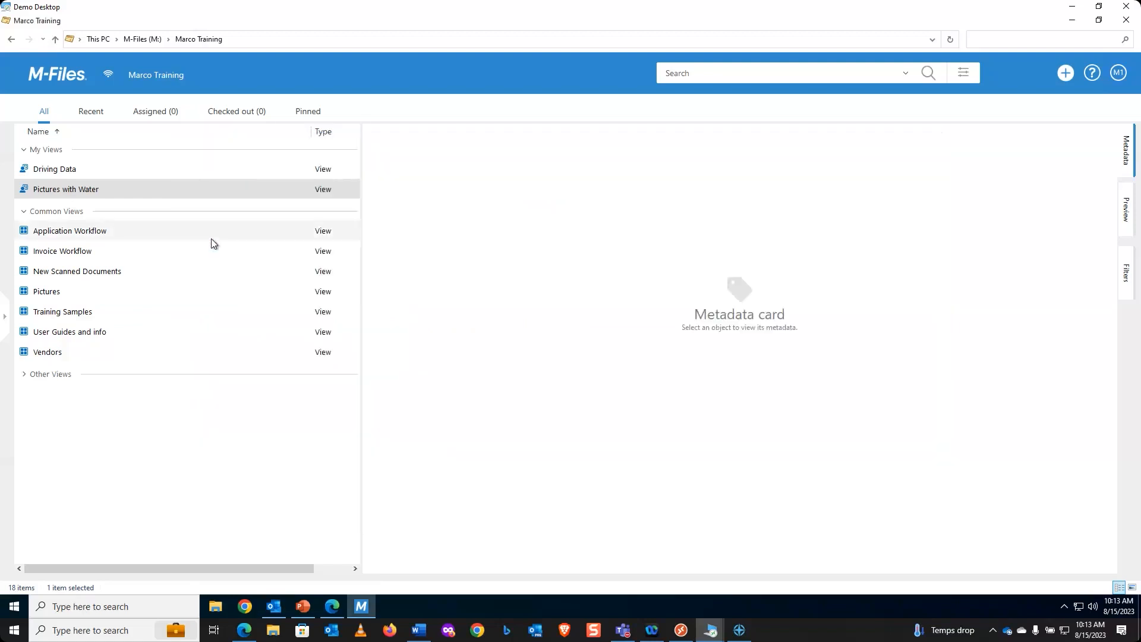
Step: Check Outlook's sent mail for the shared email, then switch to the recipient's remote desktop session
left_click(278, 610)
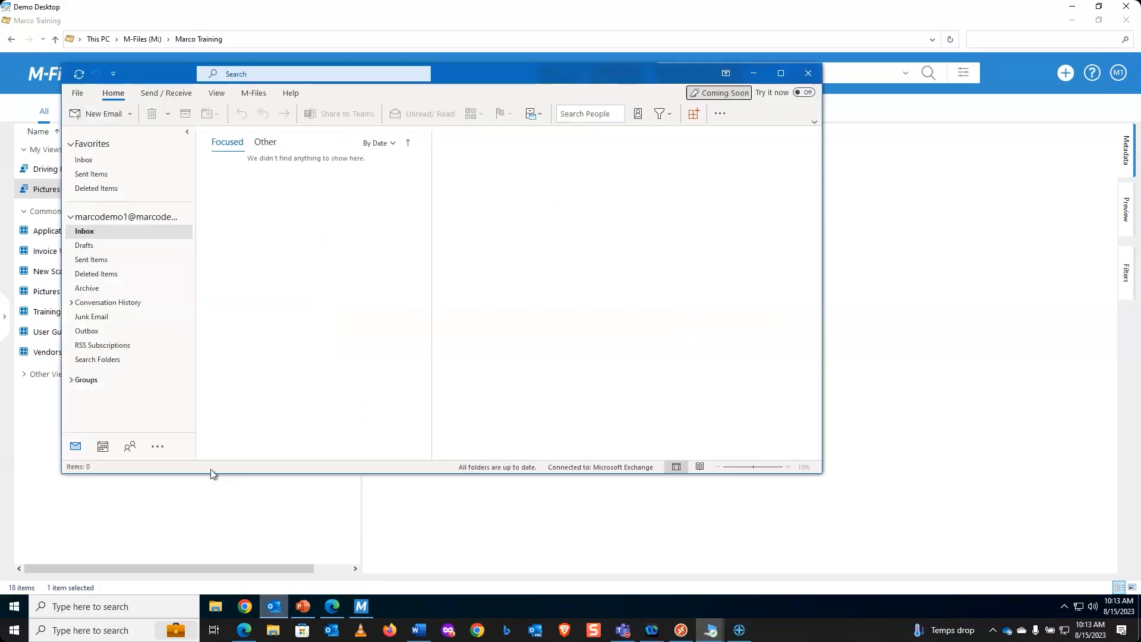
left_click(92, 260)
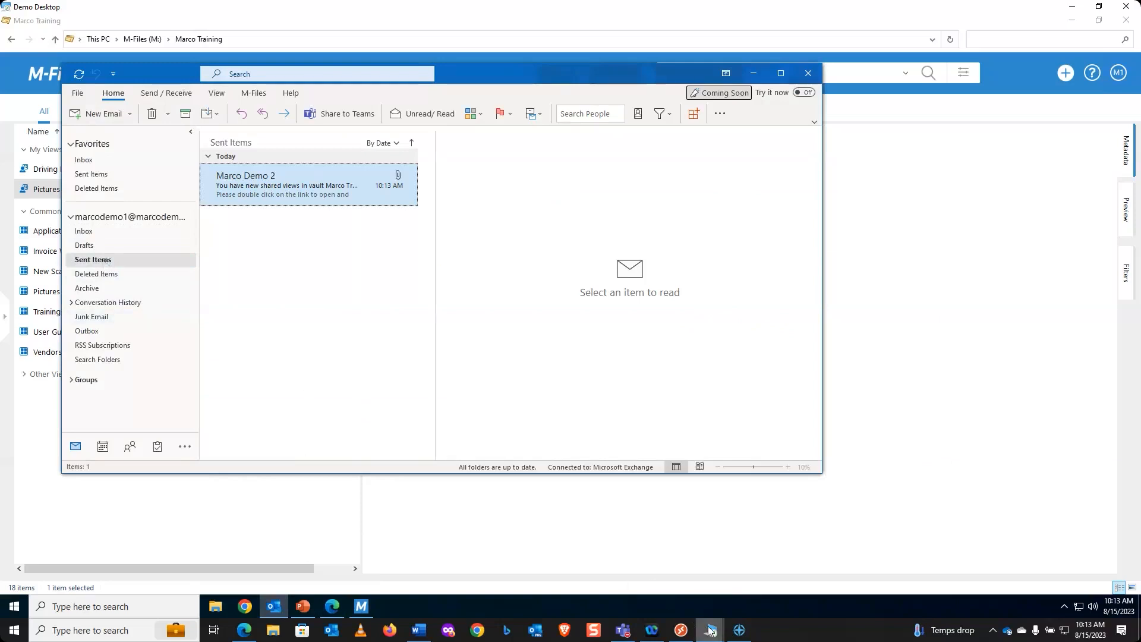
mouse_move(712, 629)
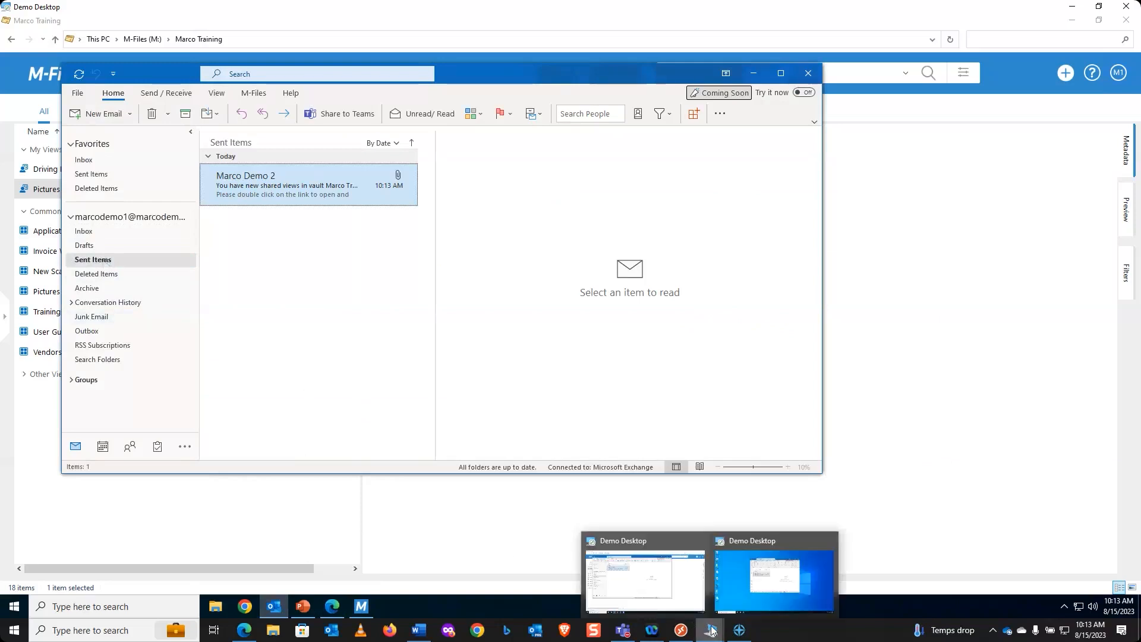
left_click(765, 584)
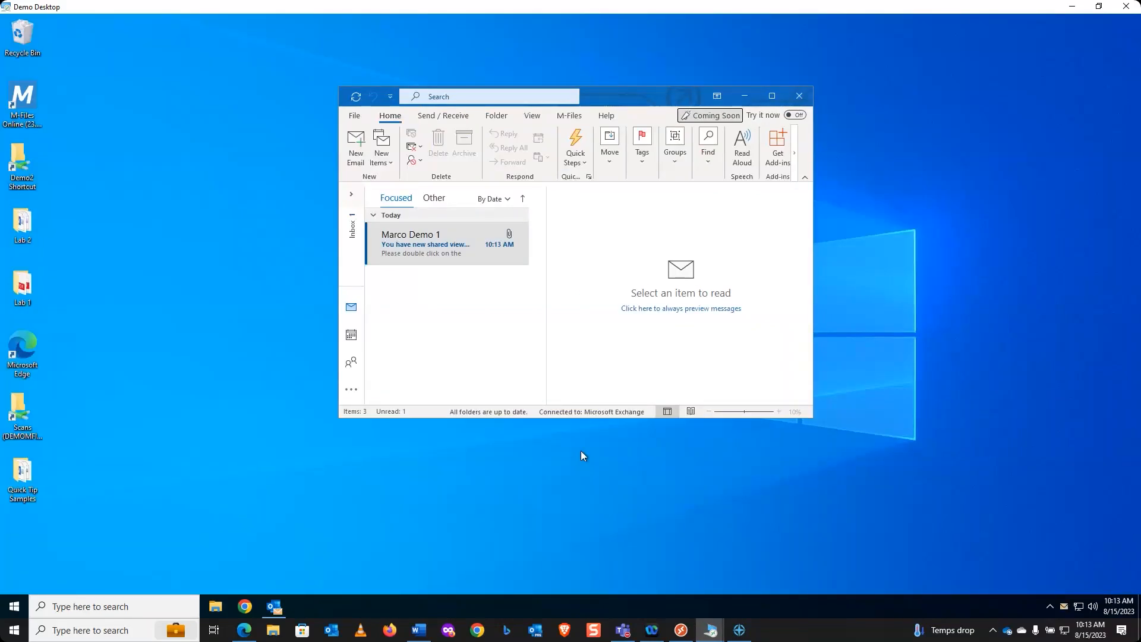
Step: Open the received email and open its Pictures with Water.mflink attachment
double_click(453, 254)
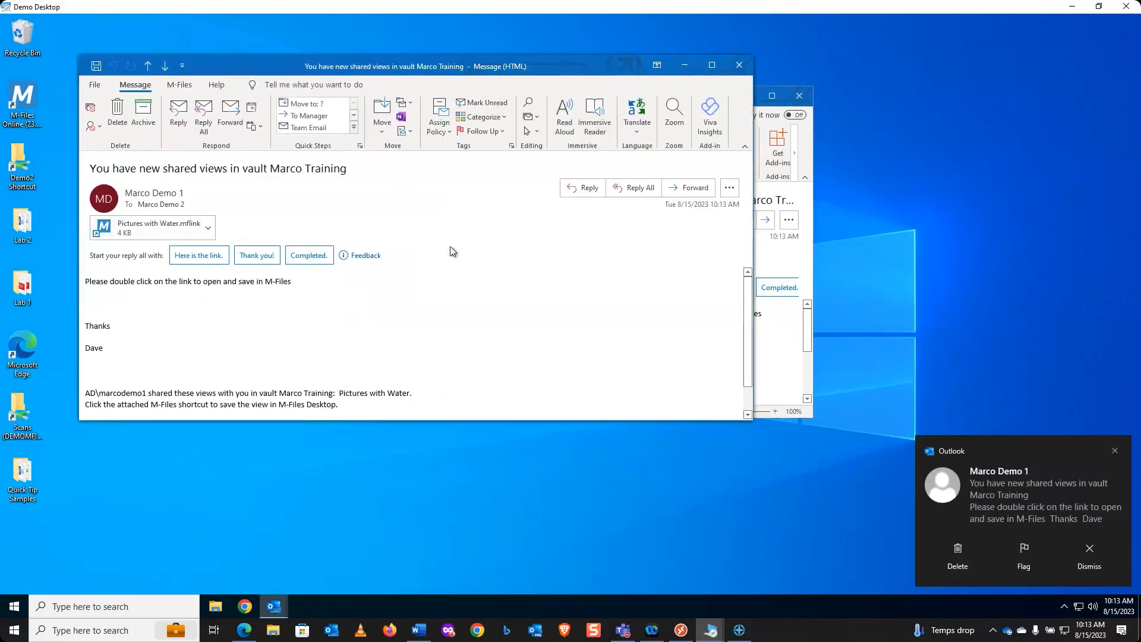
left_click(713, 66)
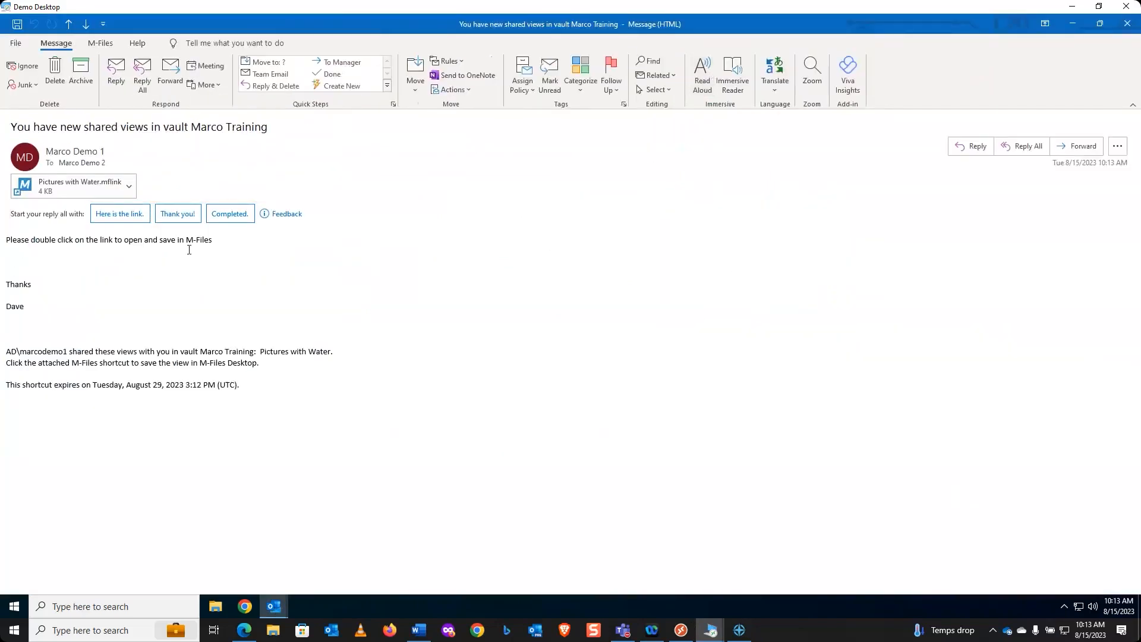
double_click(50, 191)
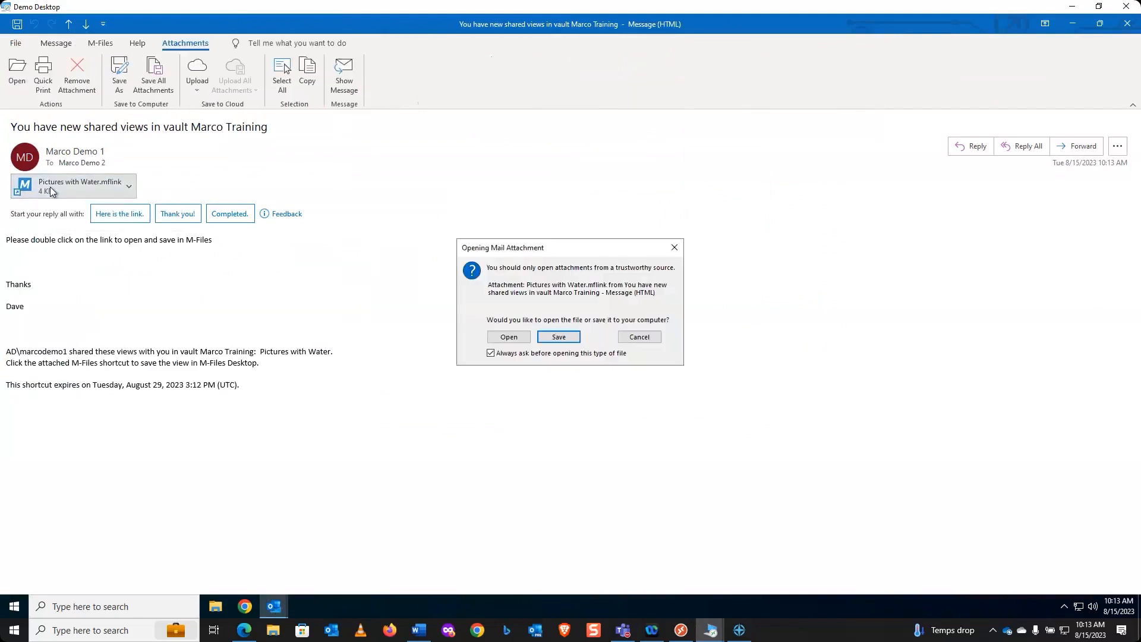
left_click(509, 338)
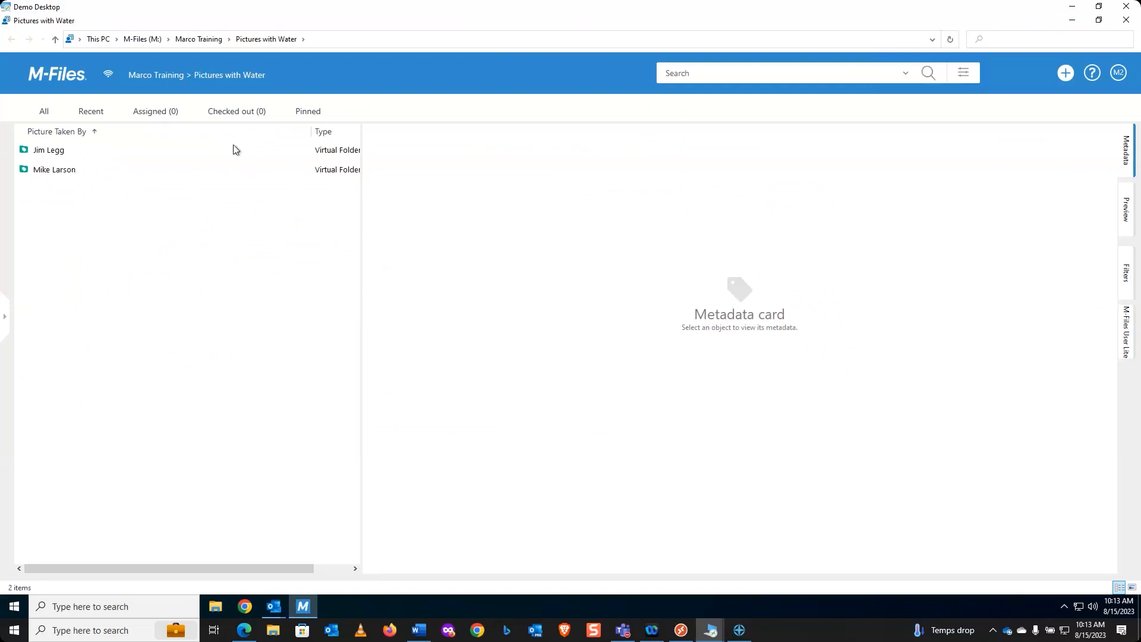
left_click(49, 79)
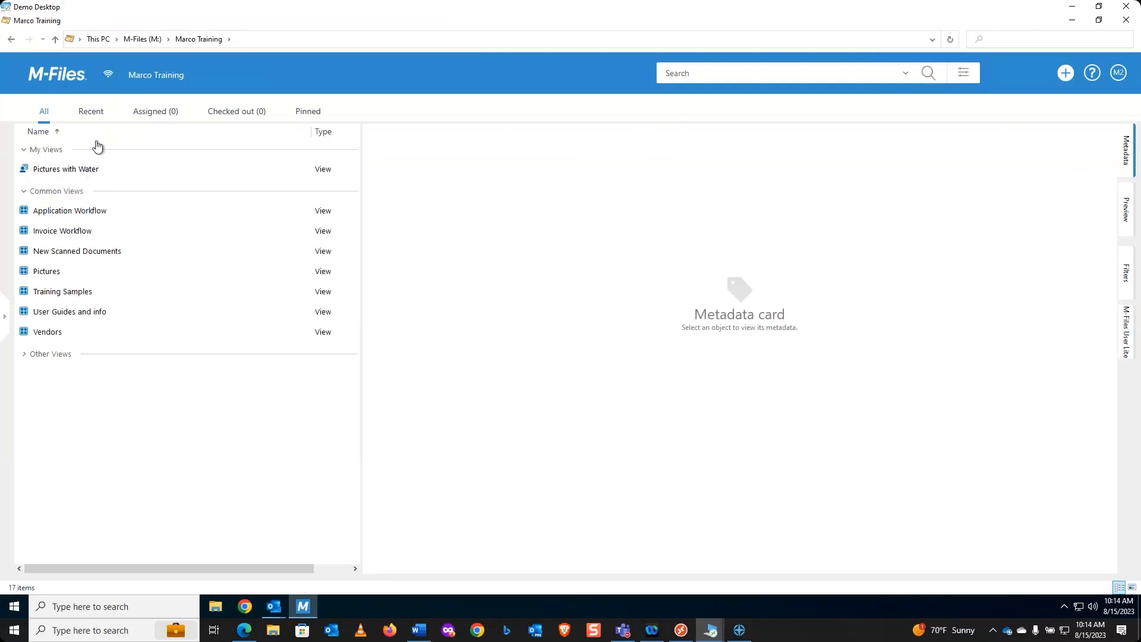
double_click(50, 170)
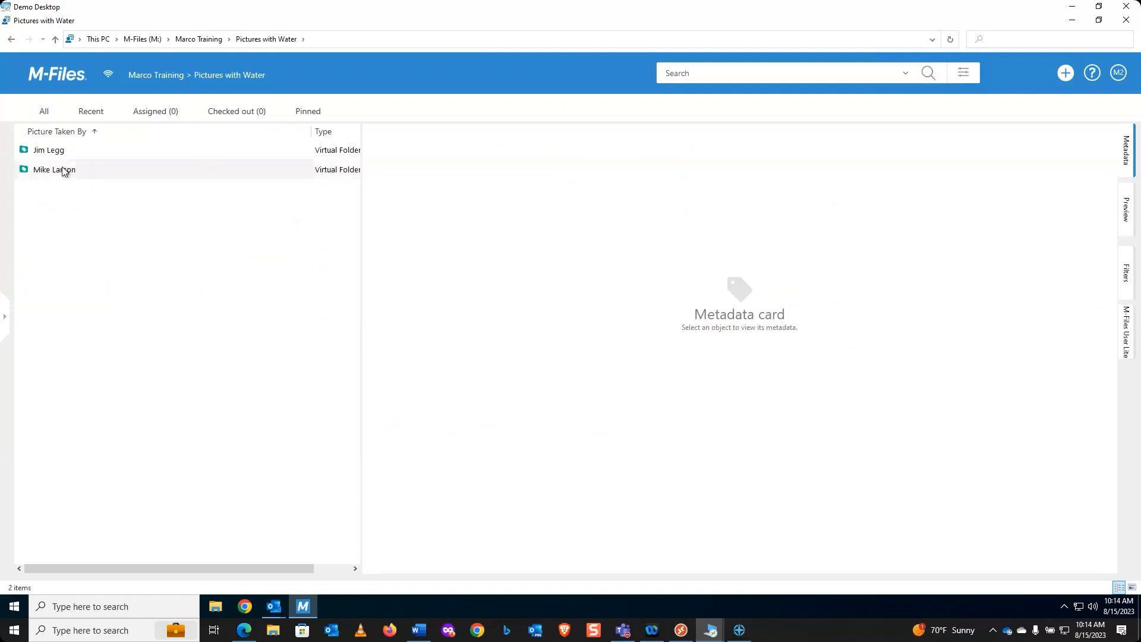
left_click(63, 172)
double_click(63, 172)
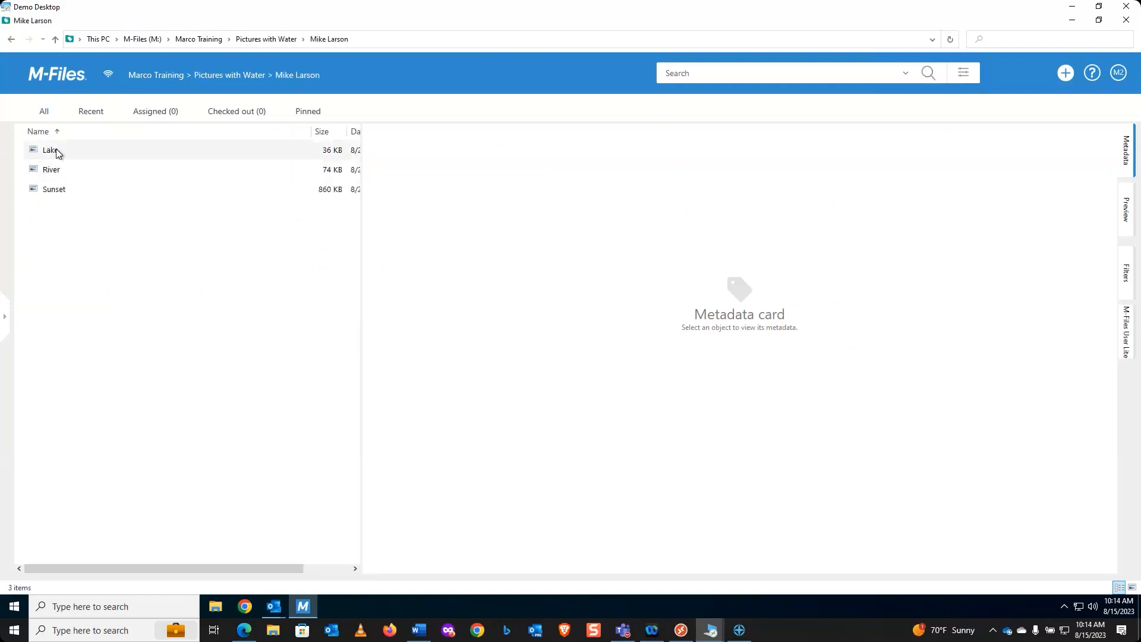
left_click(56, 152)
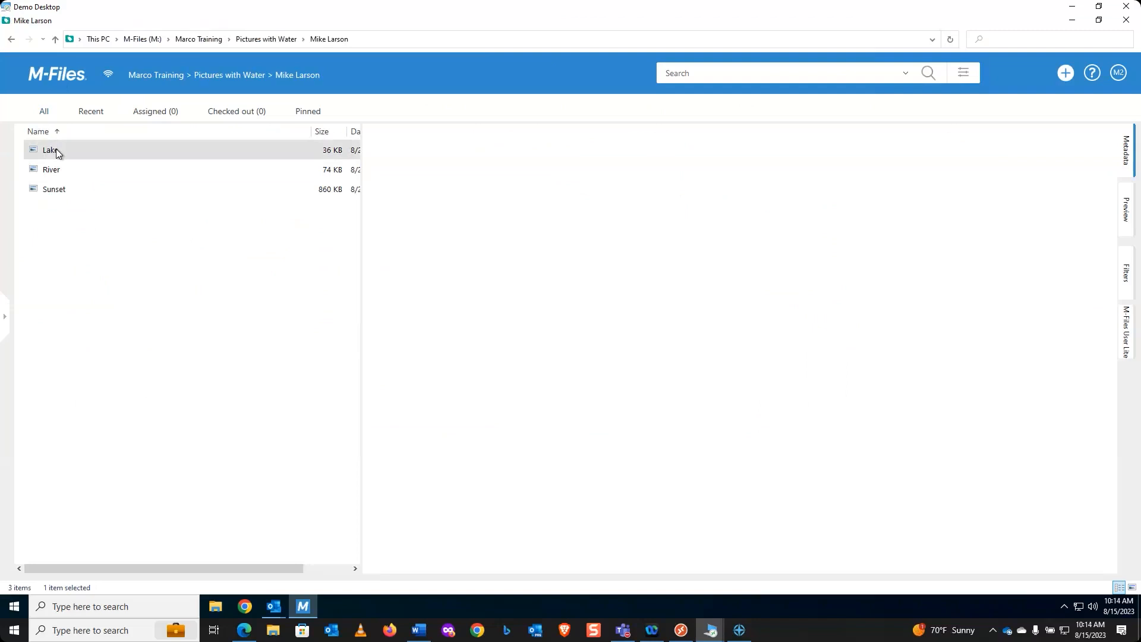
left_click(1126, 209)
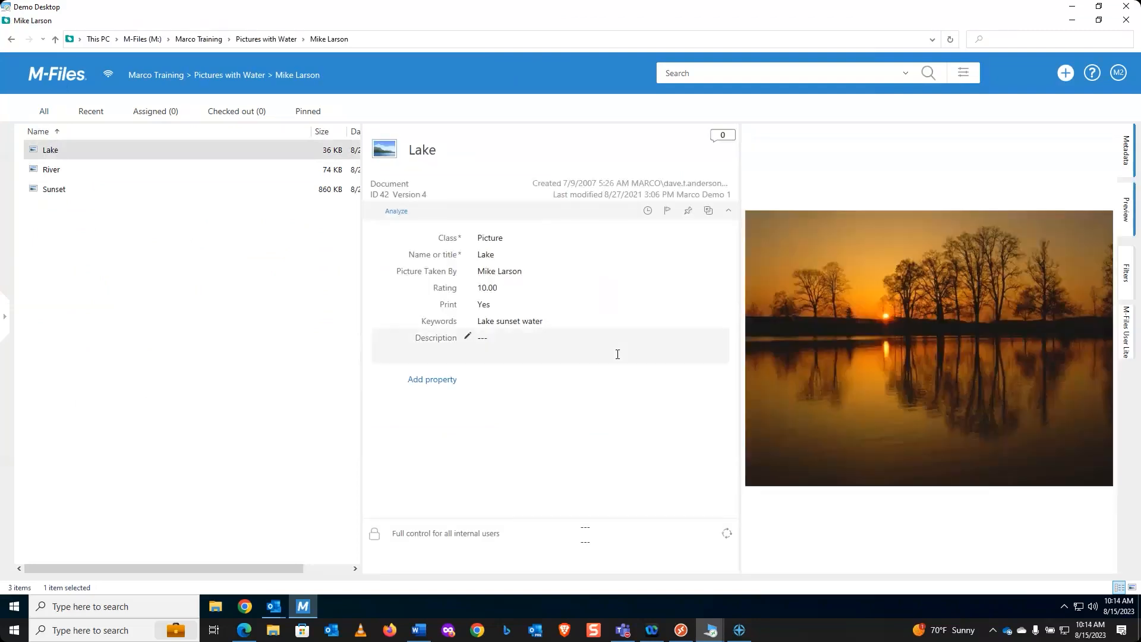
left_click(65, 170)
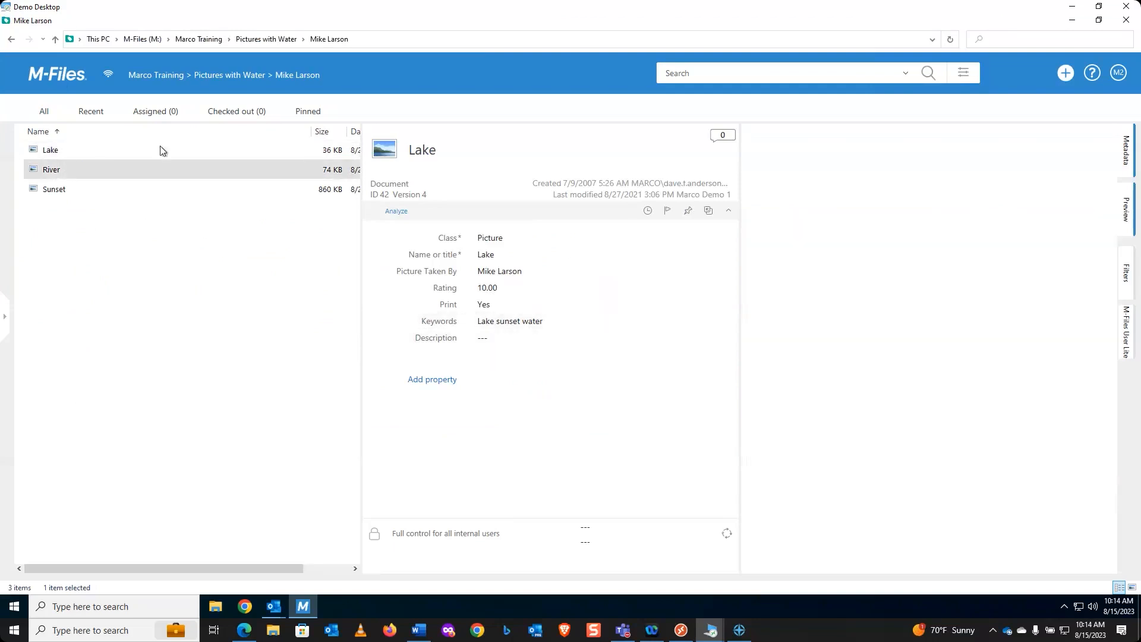
Step: Return to the Marco Training vault home and switch to the other Demo Desktop session
left_click(228, 76)
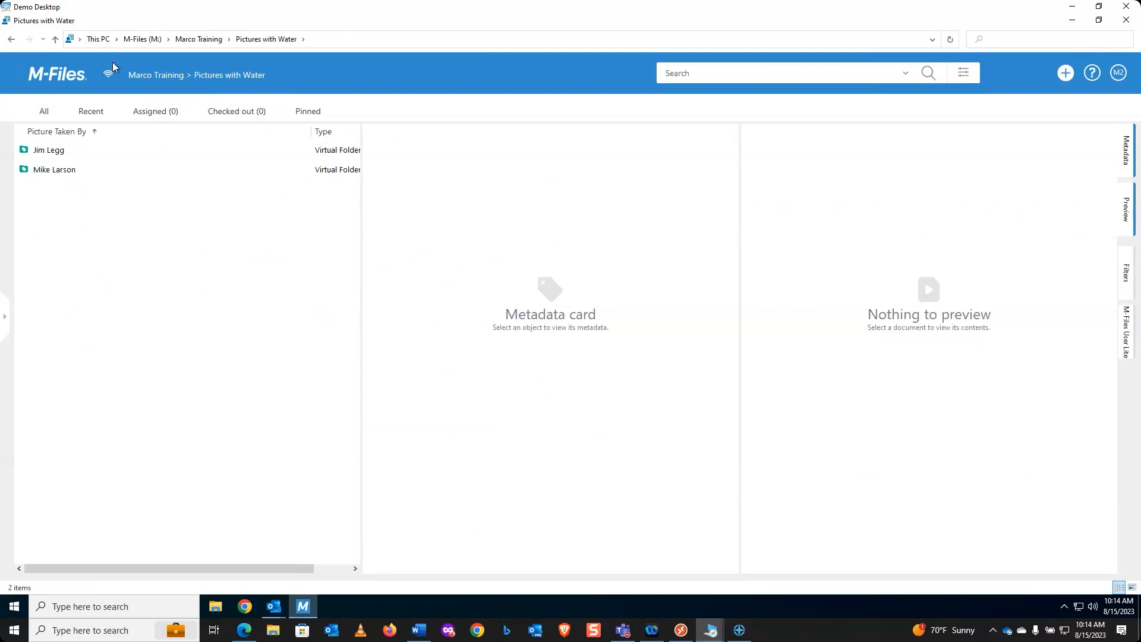
left_click(55, 74)
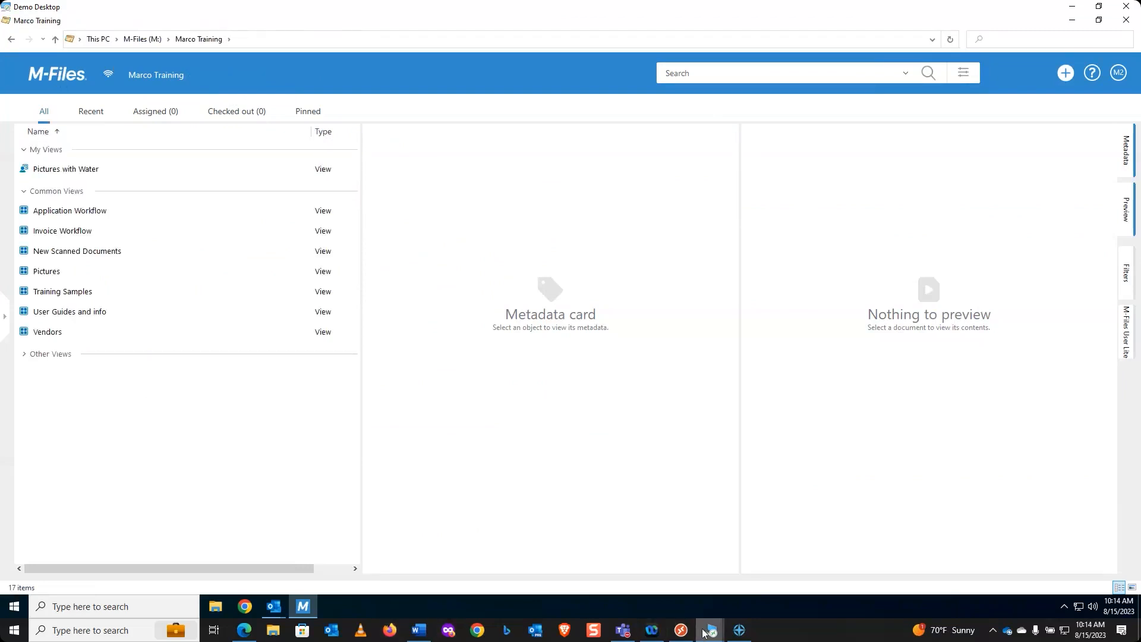
mouse_move(704, 633)
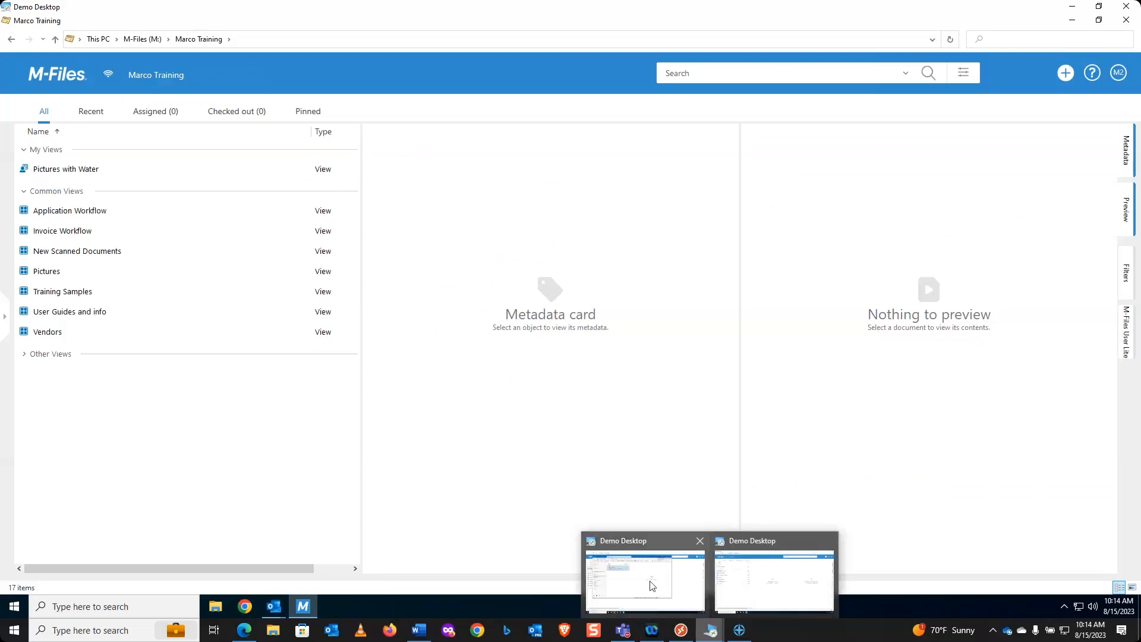
left_click(652, 585)
Step: Close Outlook and run a vault search for 'bikes'
left_click(807, 73)
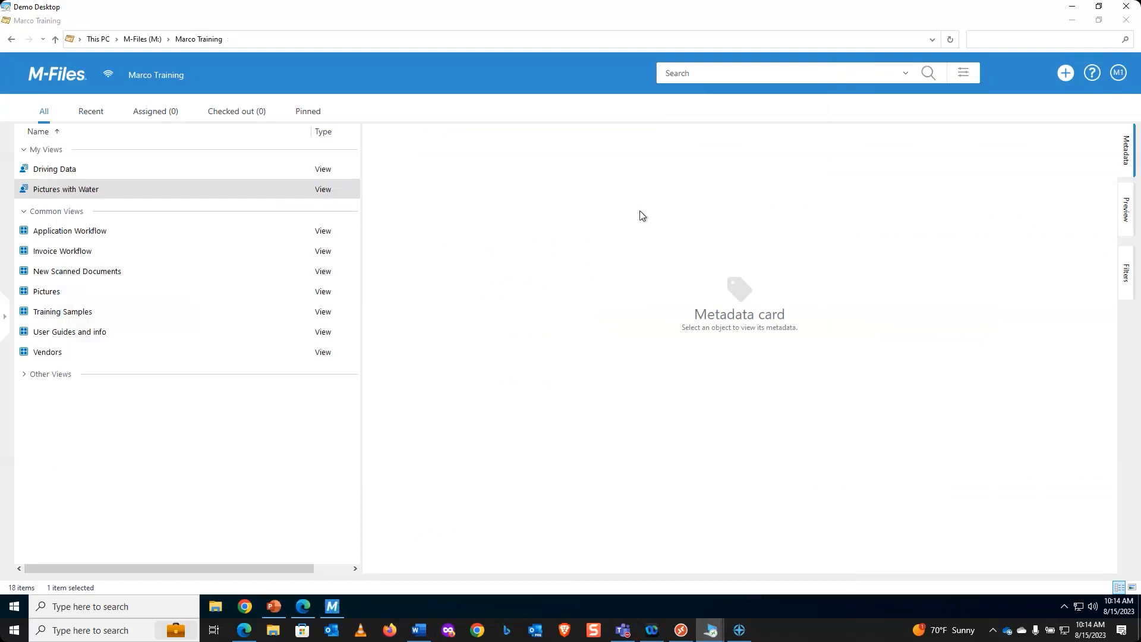
left_click(712, 77)
type("bikes")
key("Return")
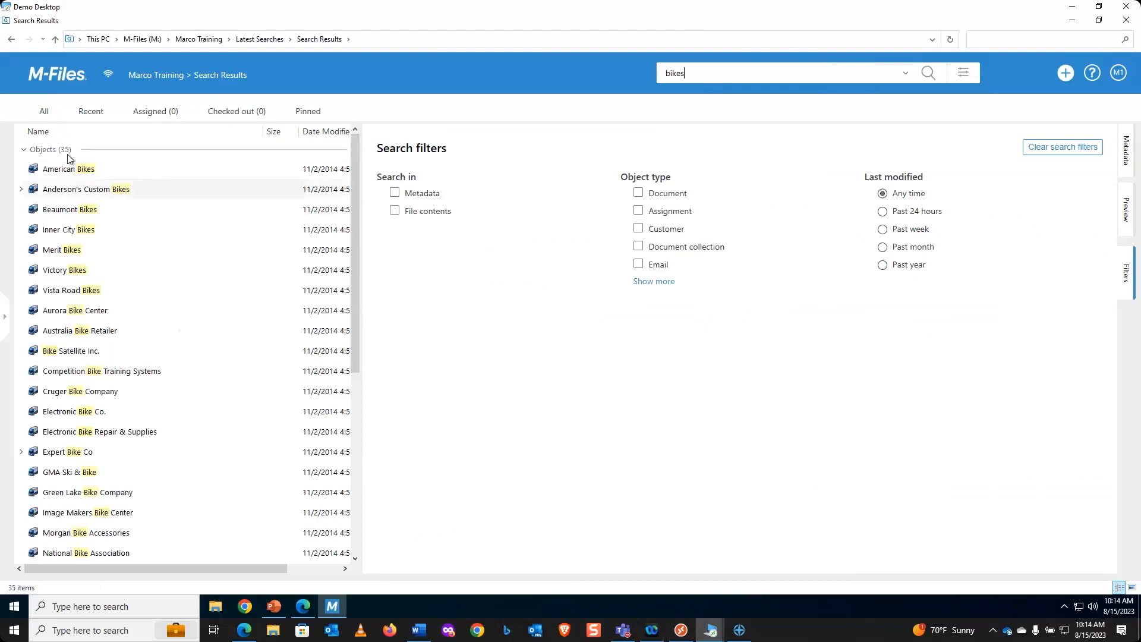
left_click(23, 149)
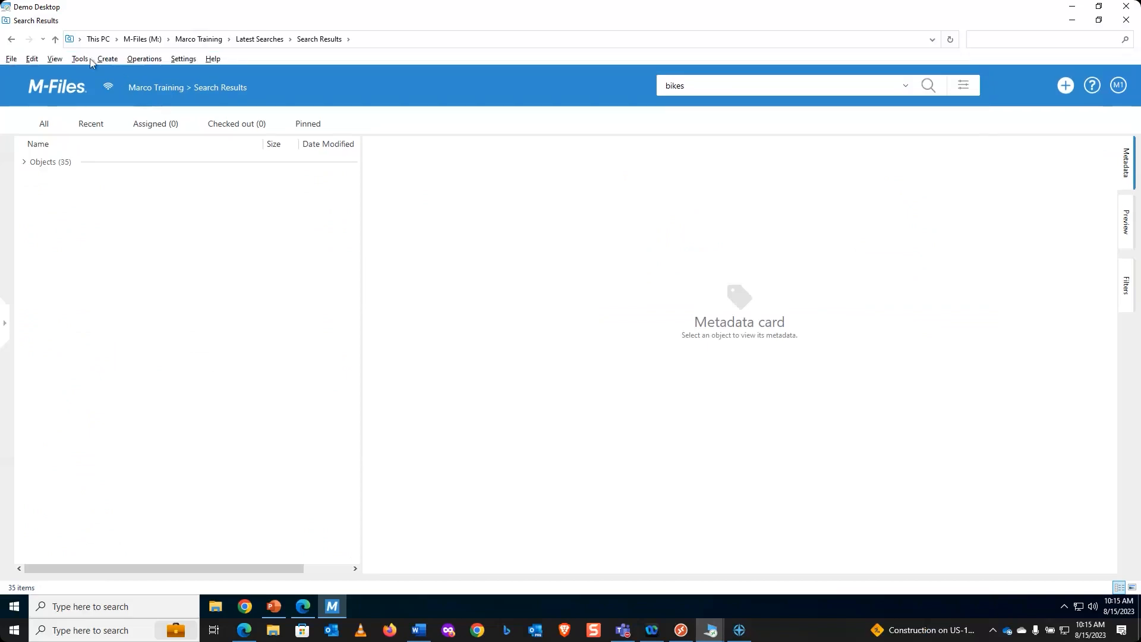
Step: Group the 35 results by object type into Documents (13) and Vendors (22), collapsing both groups
left_click(55, 62)
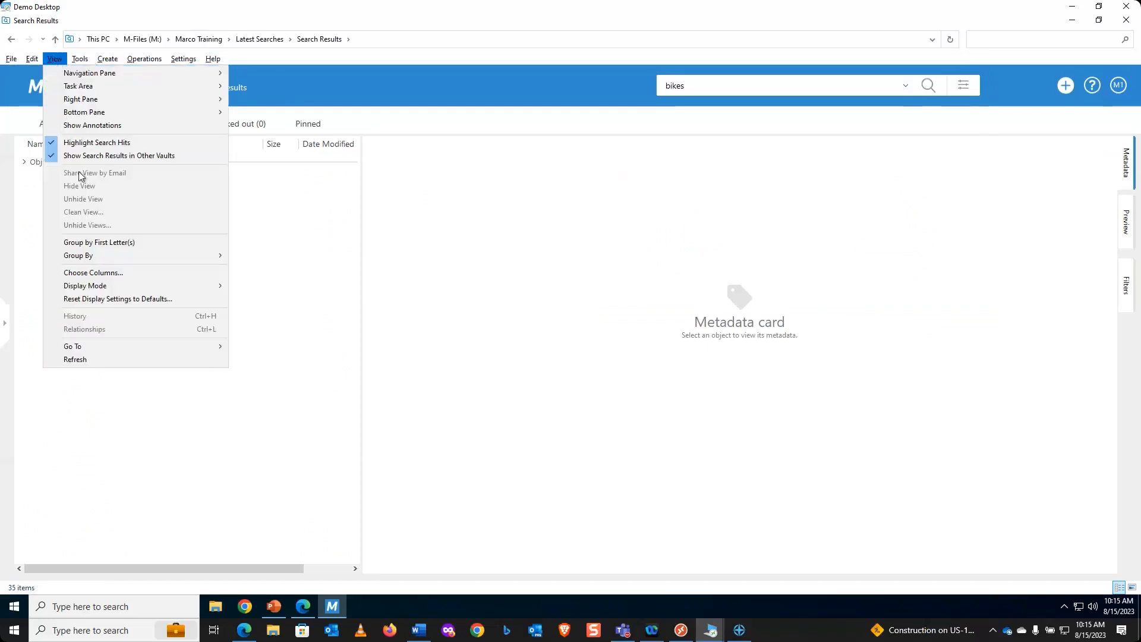
mouse_move(86, 289)
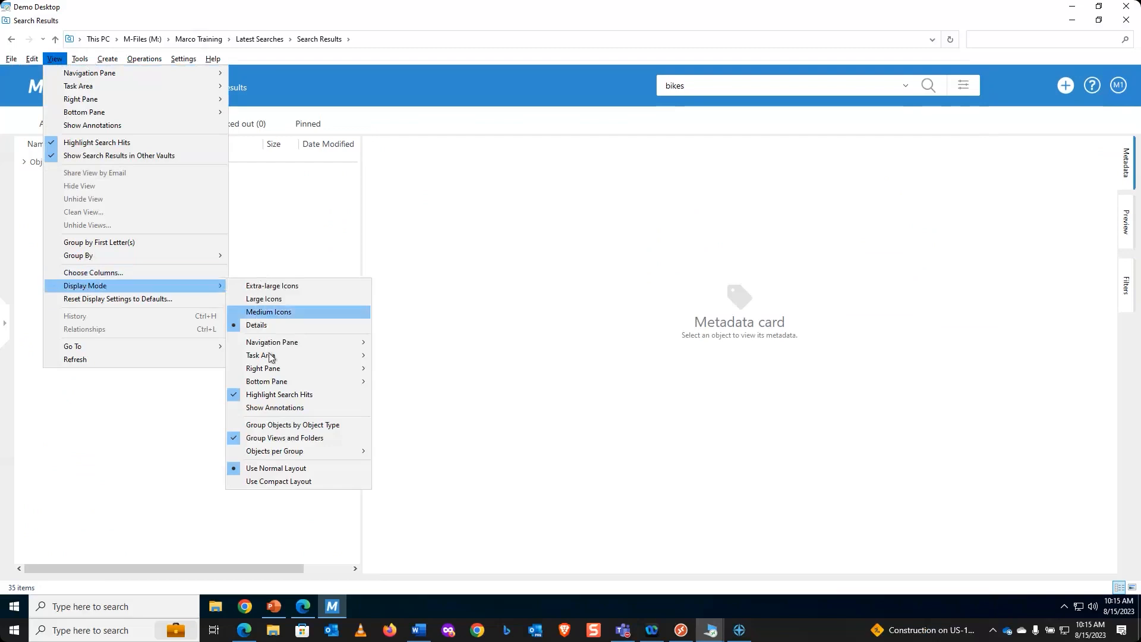
left_click(278, 428)
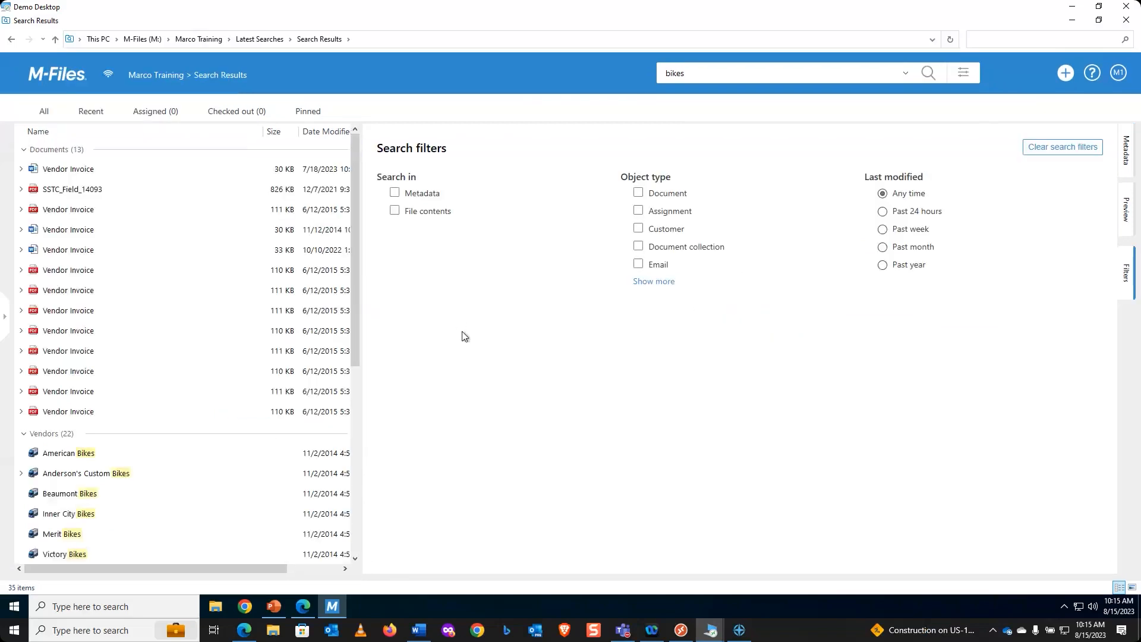
left_click(24, 149)
left_click(25, 169)
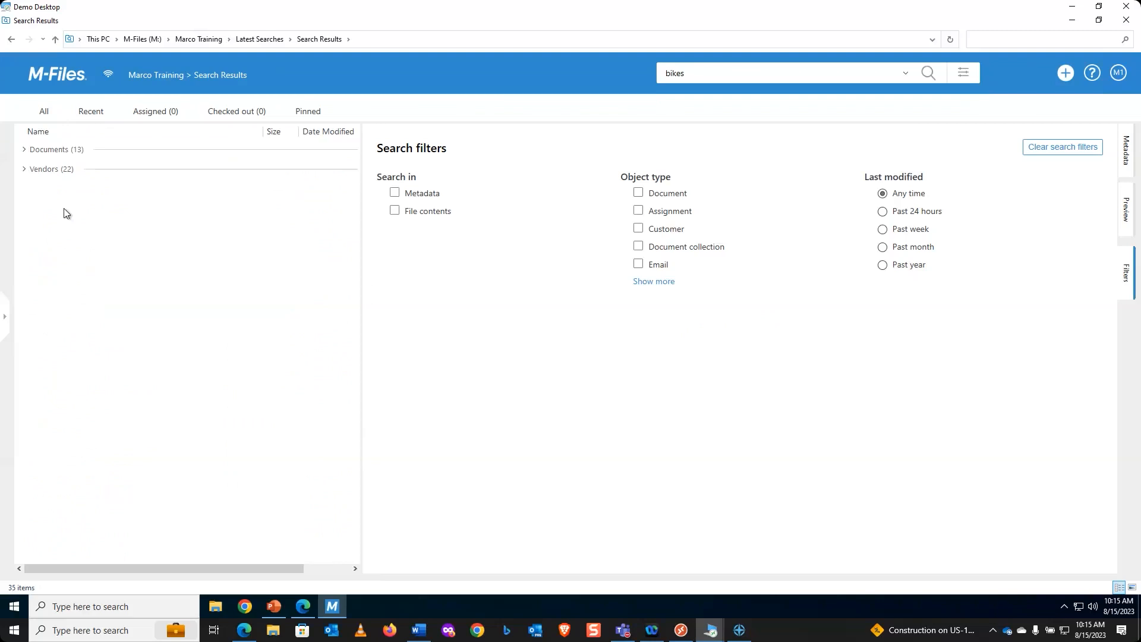
key("alt")
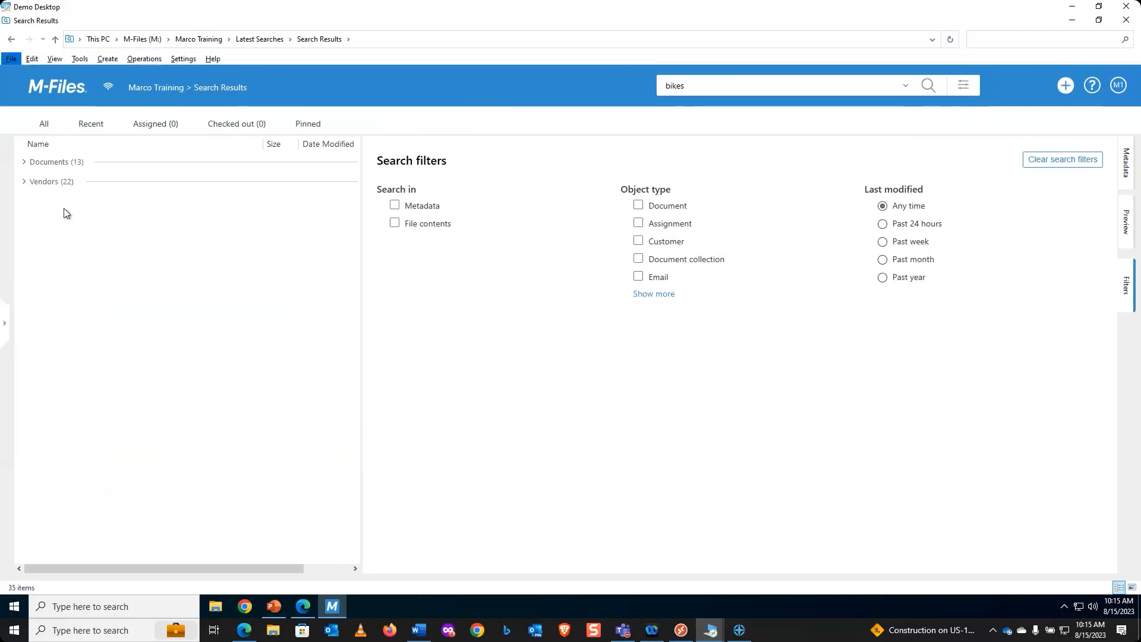
left_click(53, 60)
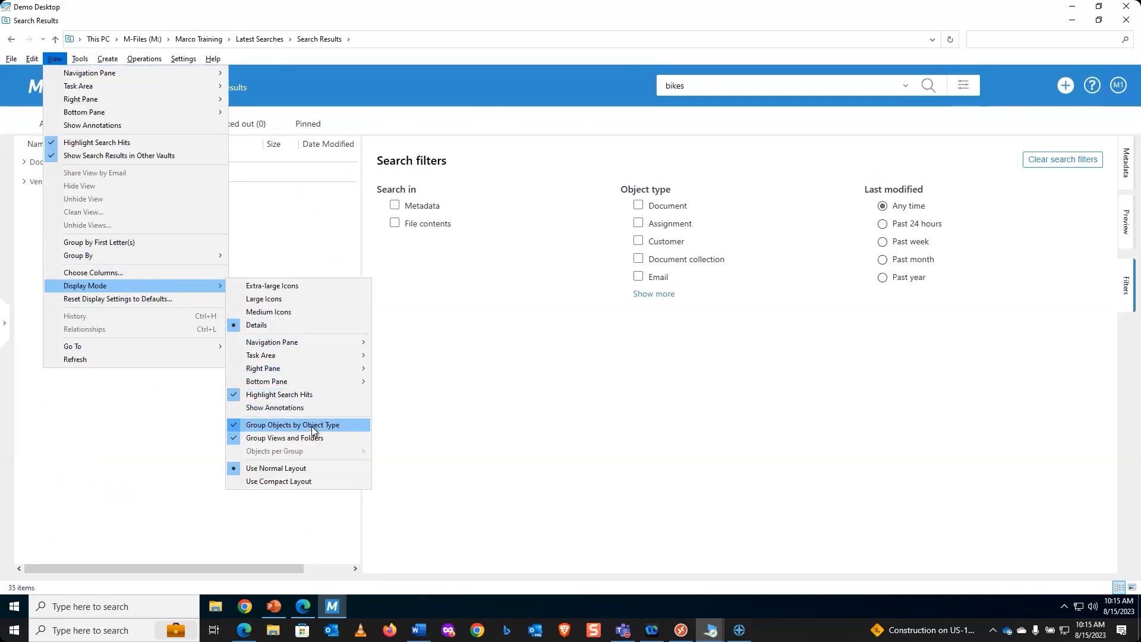
left_click(483, 424)
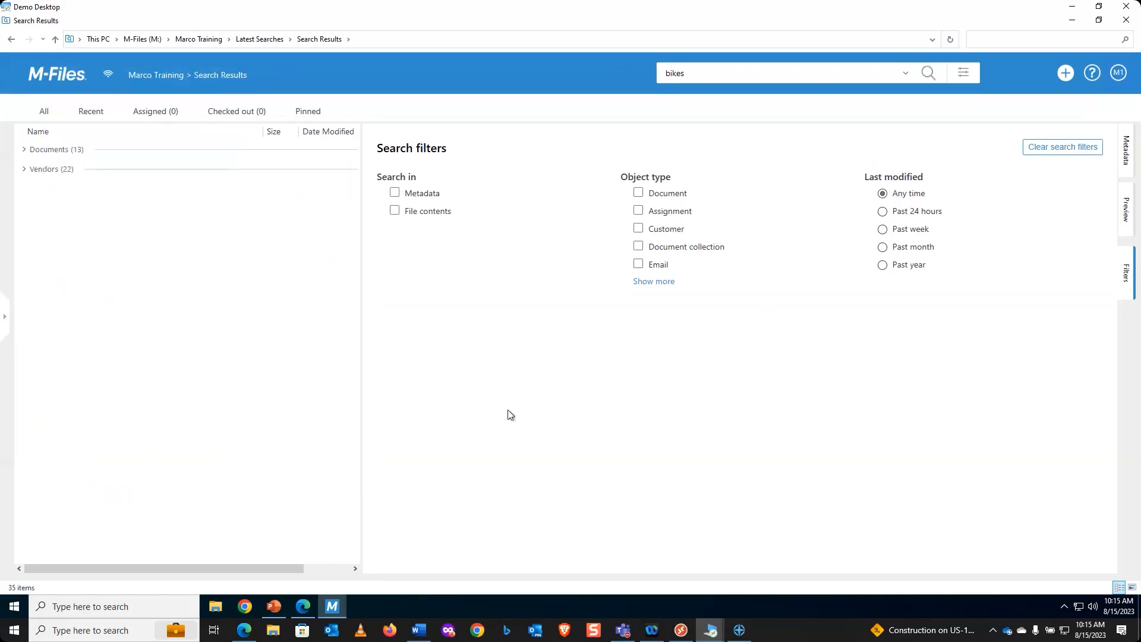
left_click(274, 605)
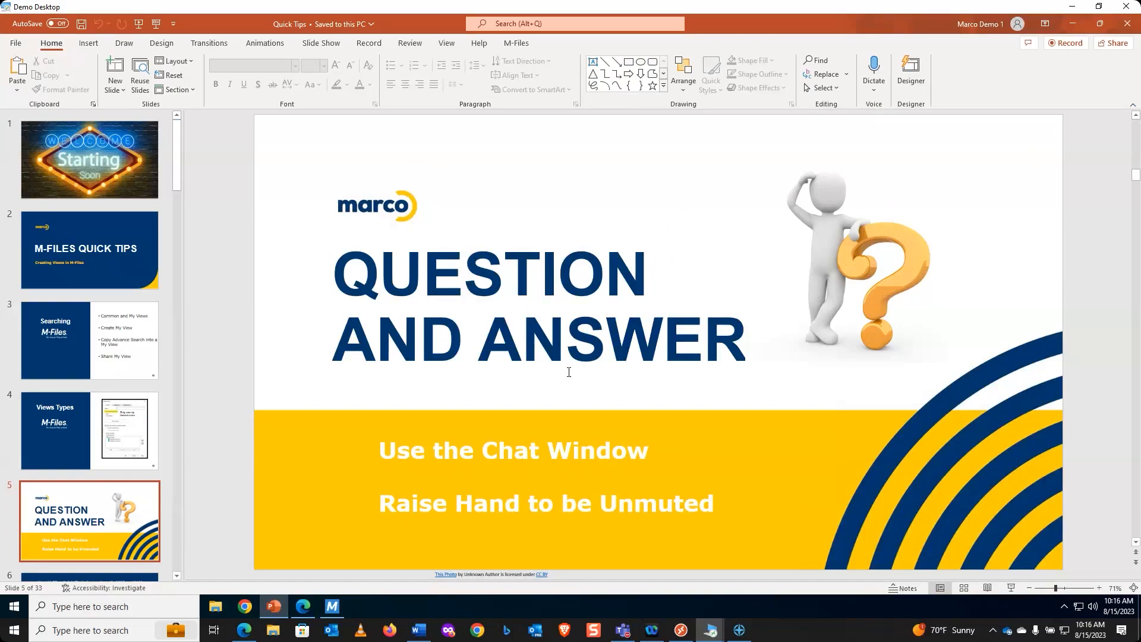
Step: Minimize the Quick Tips presentation to reveal the M-Files bikes search results
left_click(1074, 23)
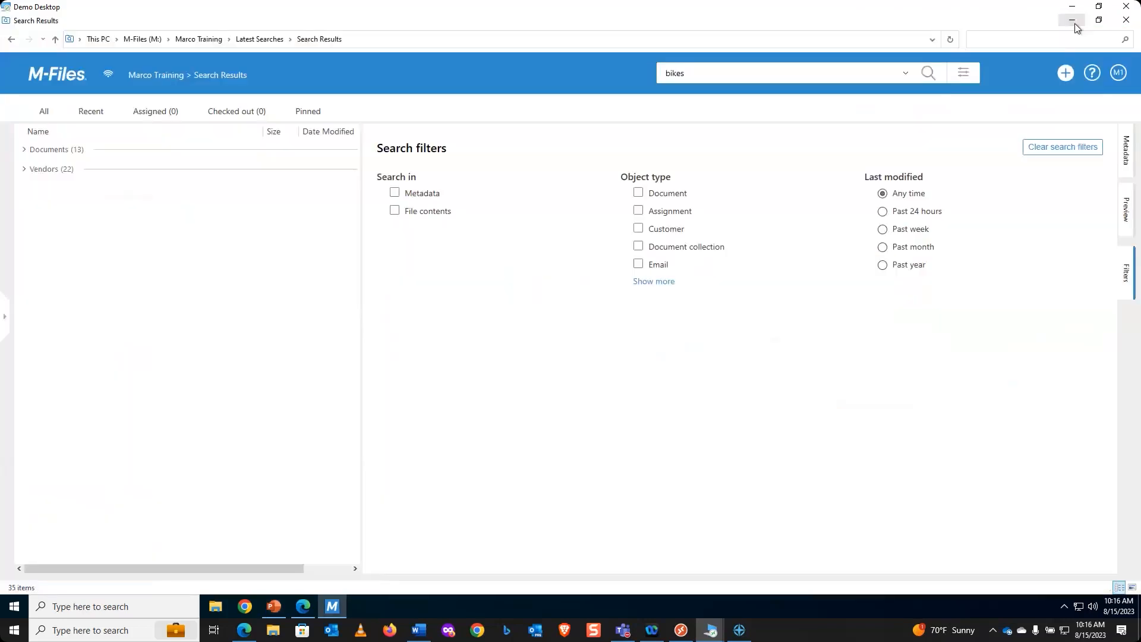
Step: From the vault home, delete the Driving Data view and confirm the deletion
left_click(70, 77)
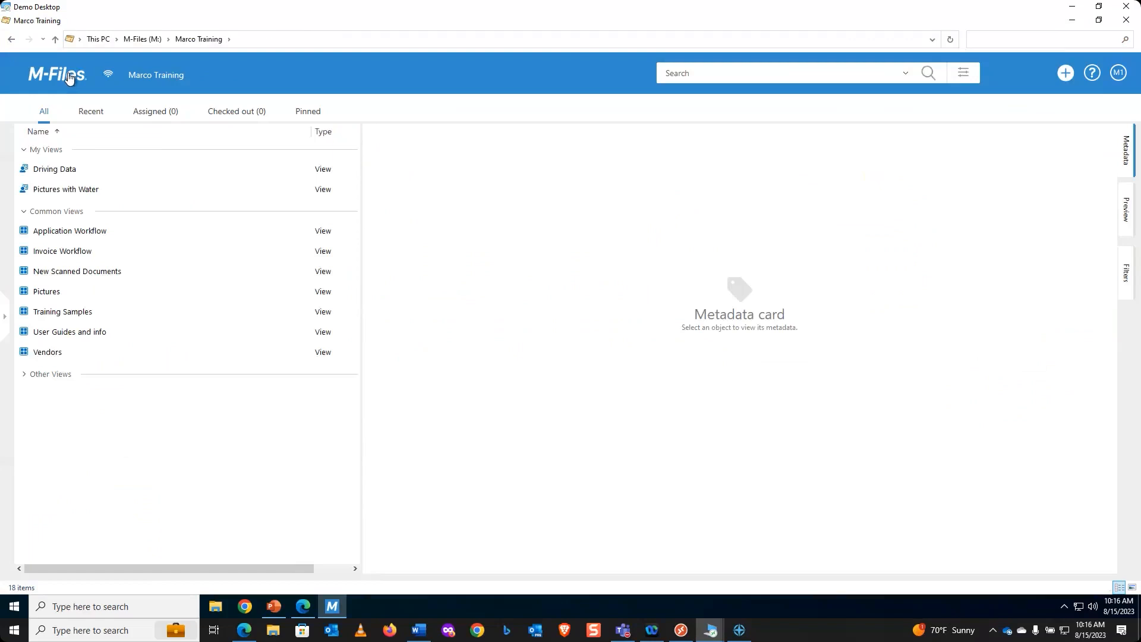
left_click(66, 173)
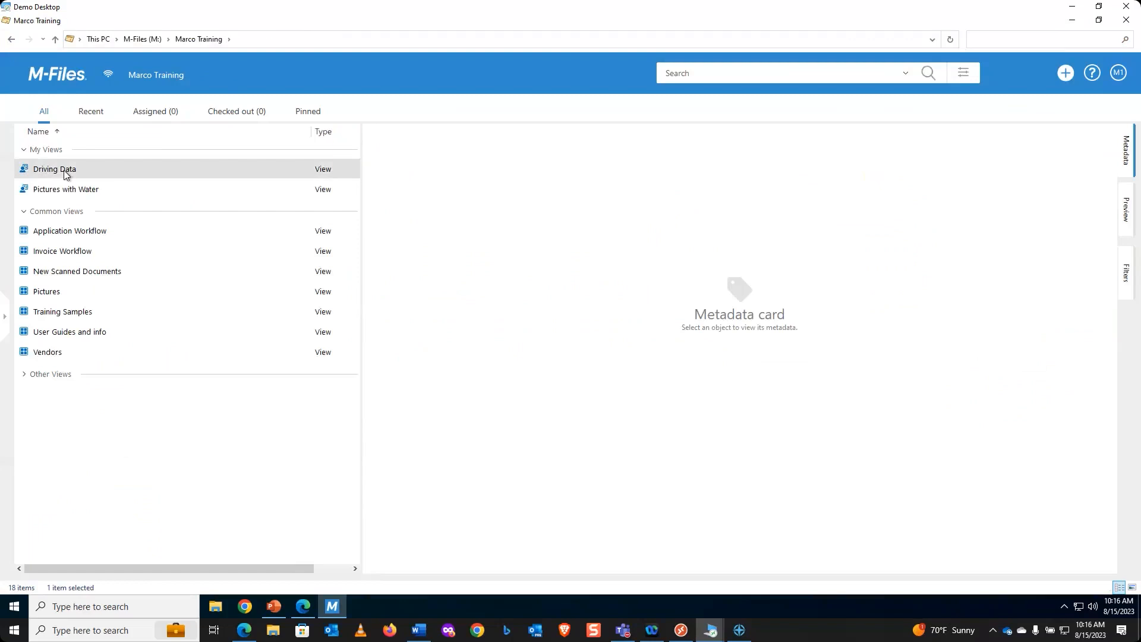
right_click(66, 172)
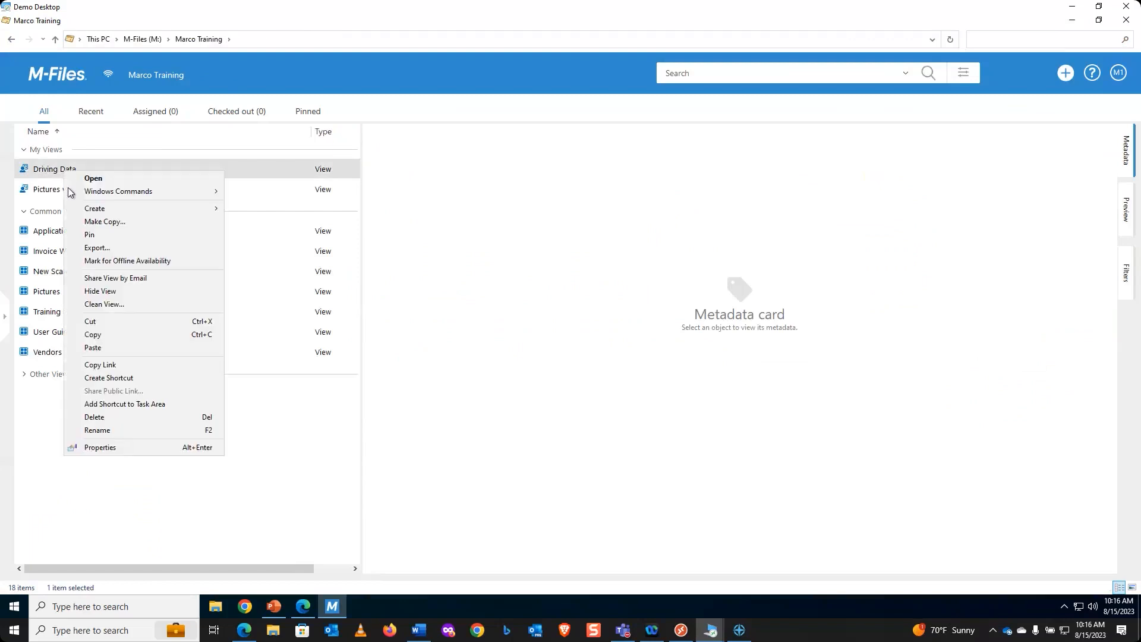
left_click(95, 418)
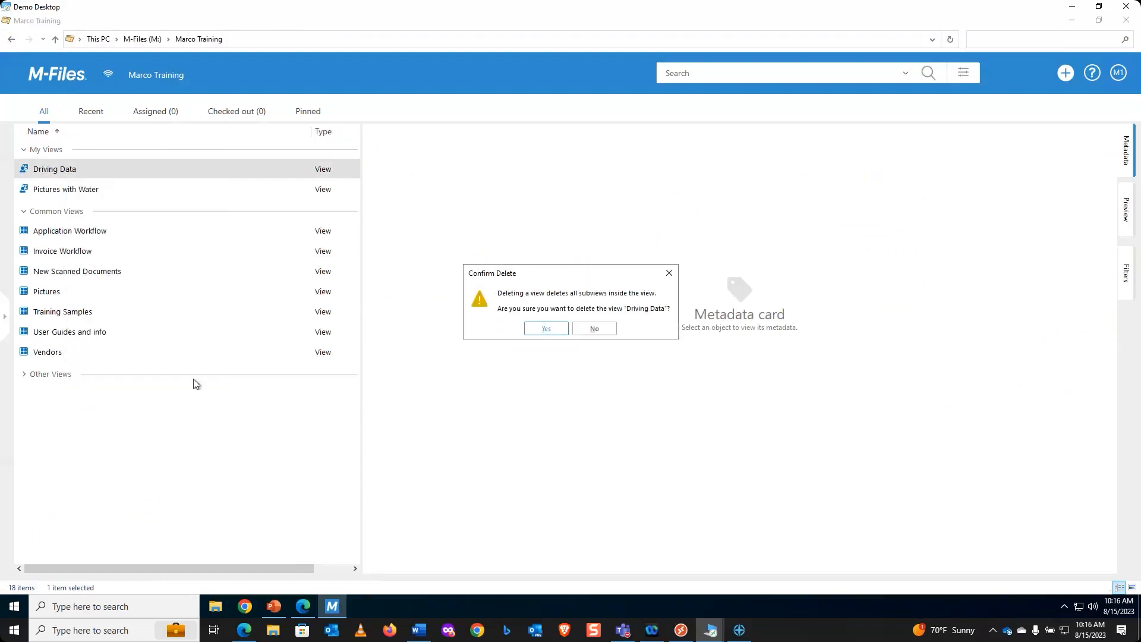
left_click(545, 330)
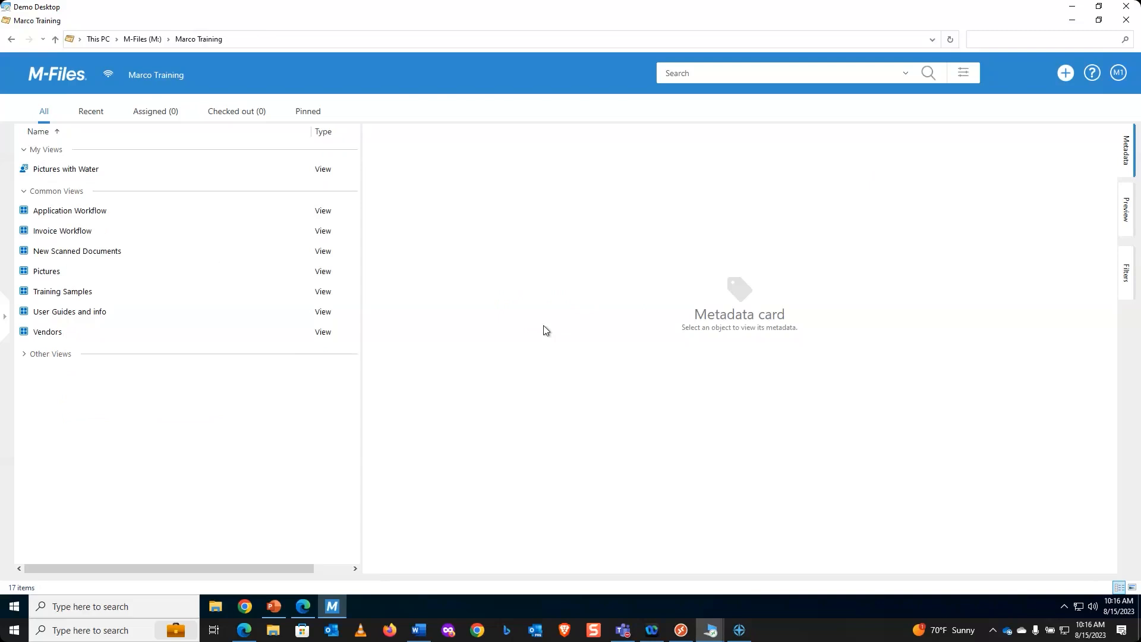
left_click(71, 213)
right_click(71, 213)
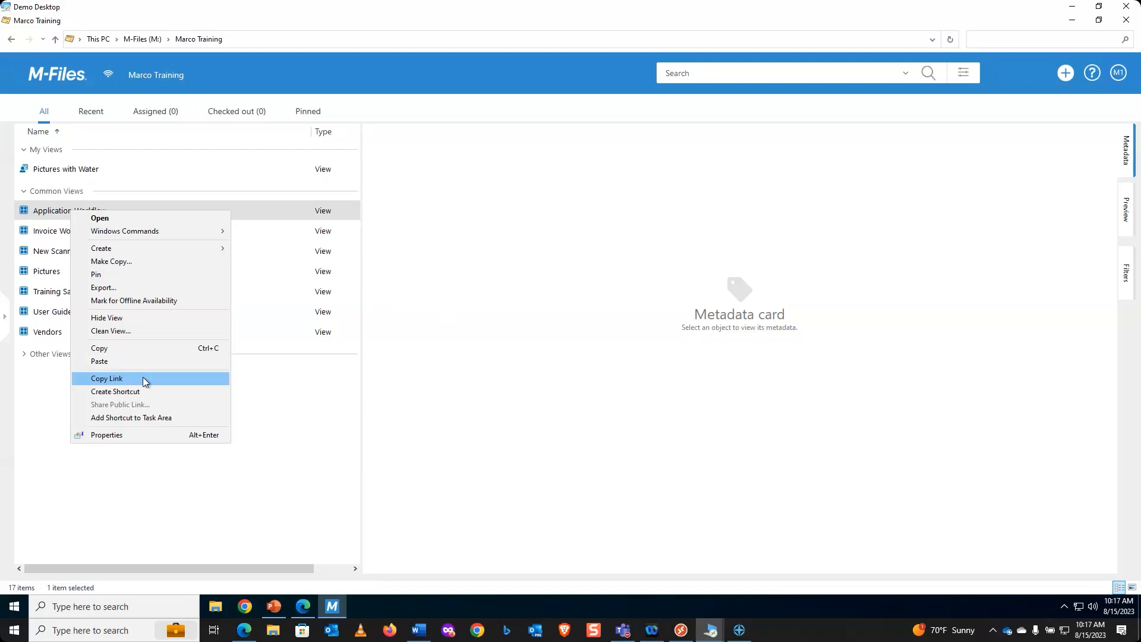
left_click(458, 354)
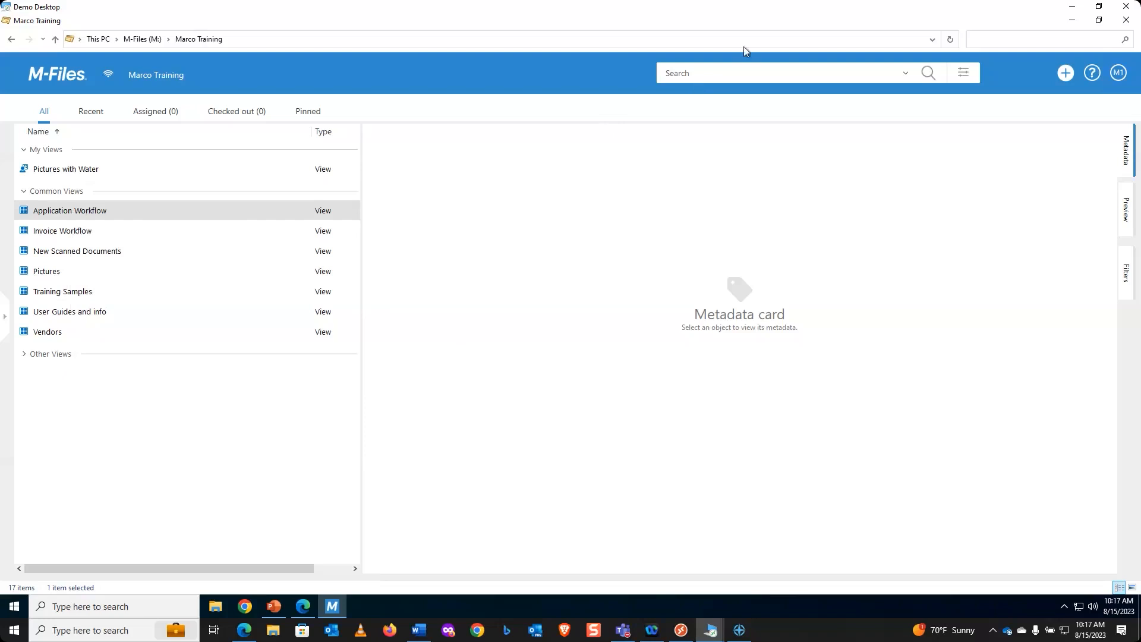
Step: Search the vault for bikes
left_click(735, 80)
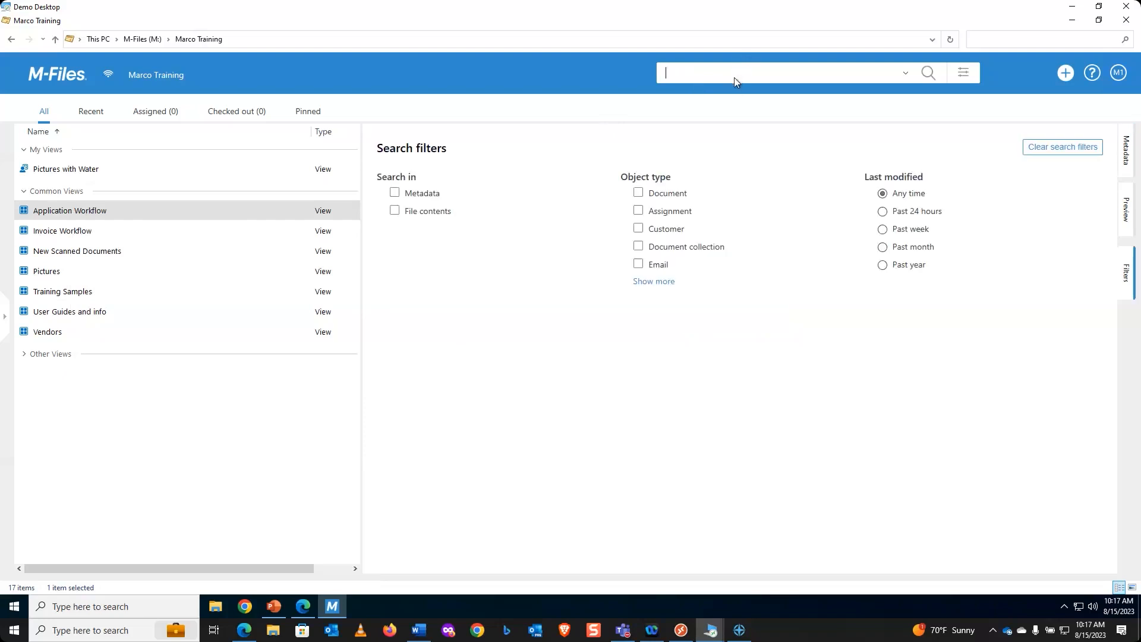
type("bikes")
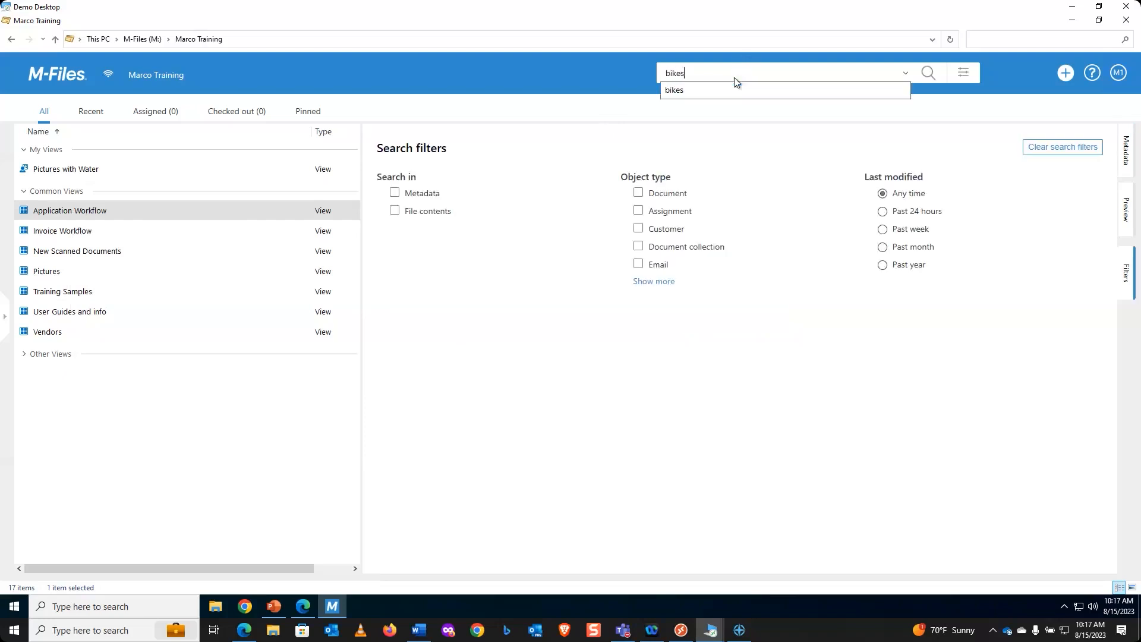
key("Return")
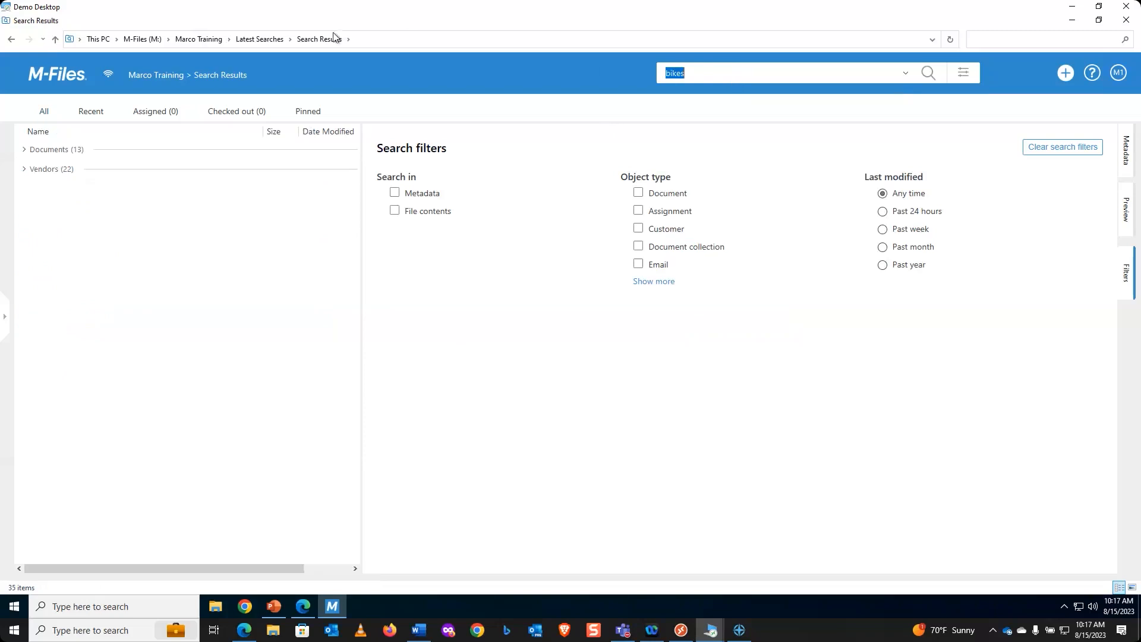
Step: Copy the third Search Results entry from Latest Searches and return to the vault home
left_click(278, 41)
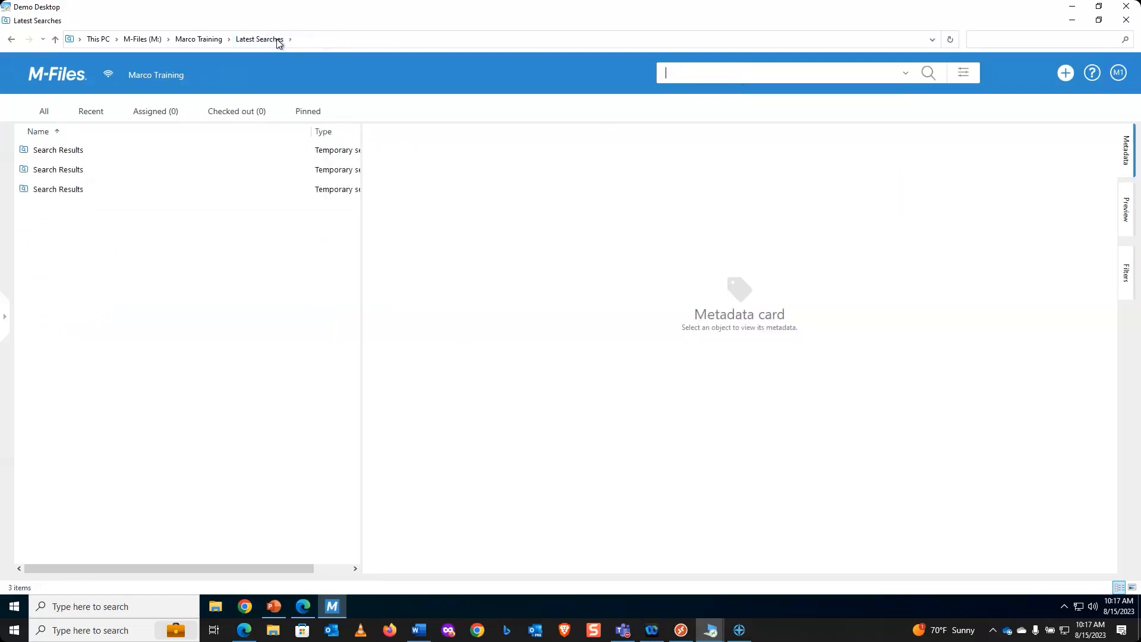
left_click(76, 190)
right_click(78, 190)
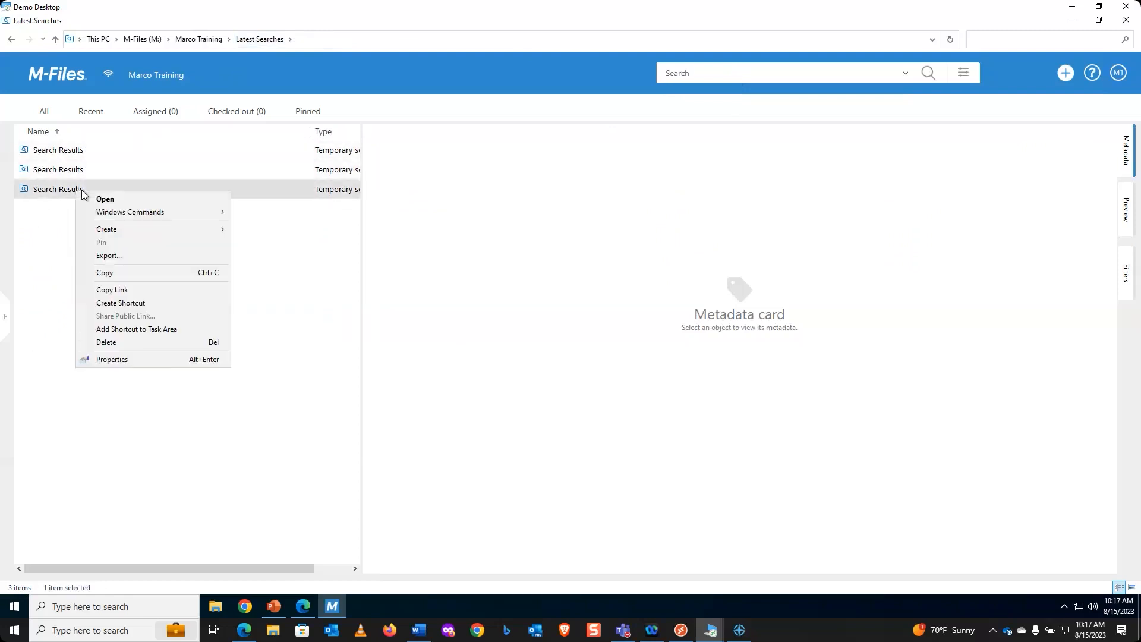
left_click(116, 273)
left_click(73, 76)
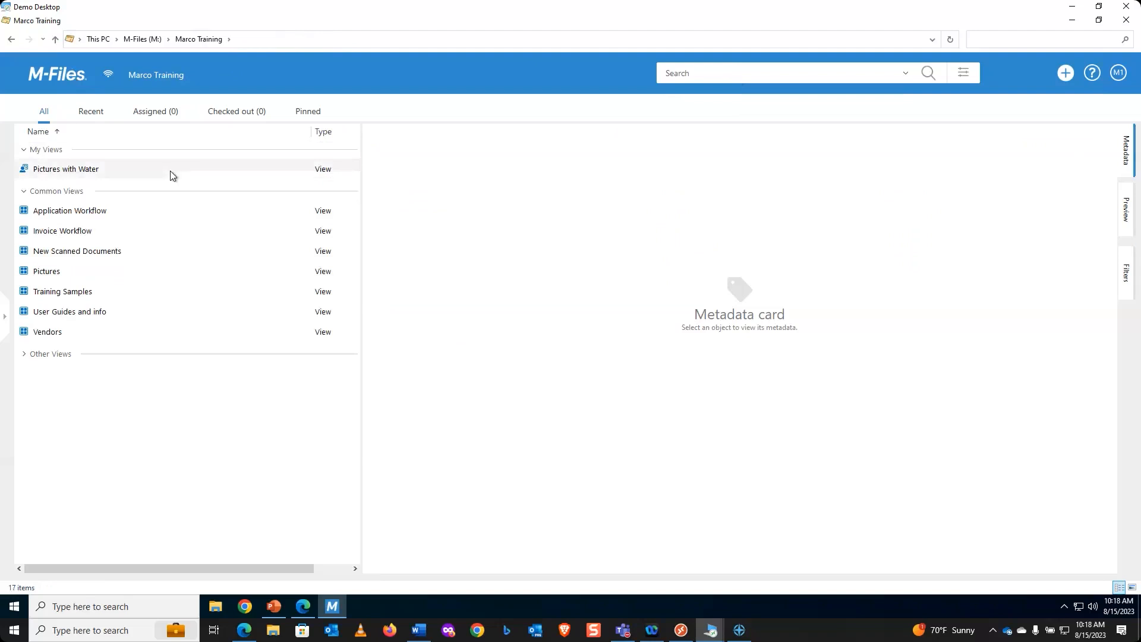
right_click(170, 170)
Step: Paste the copied bikes search into the view list and confirm creating Search Results 8/15/2023 10:17 AM
left_click(209, 297)
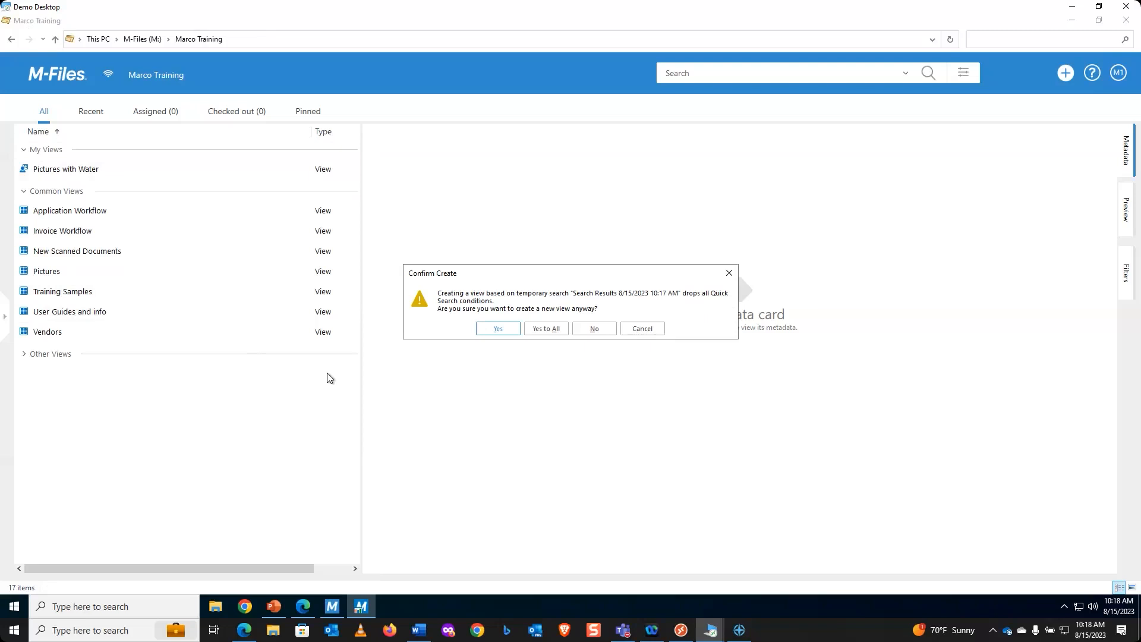
left_click(509, 329)
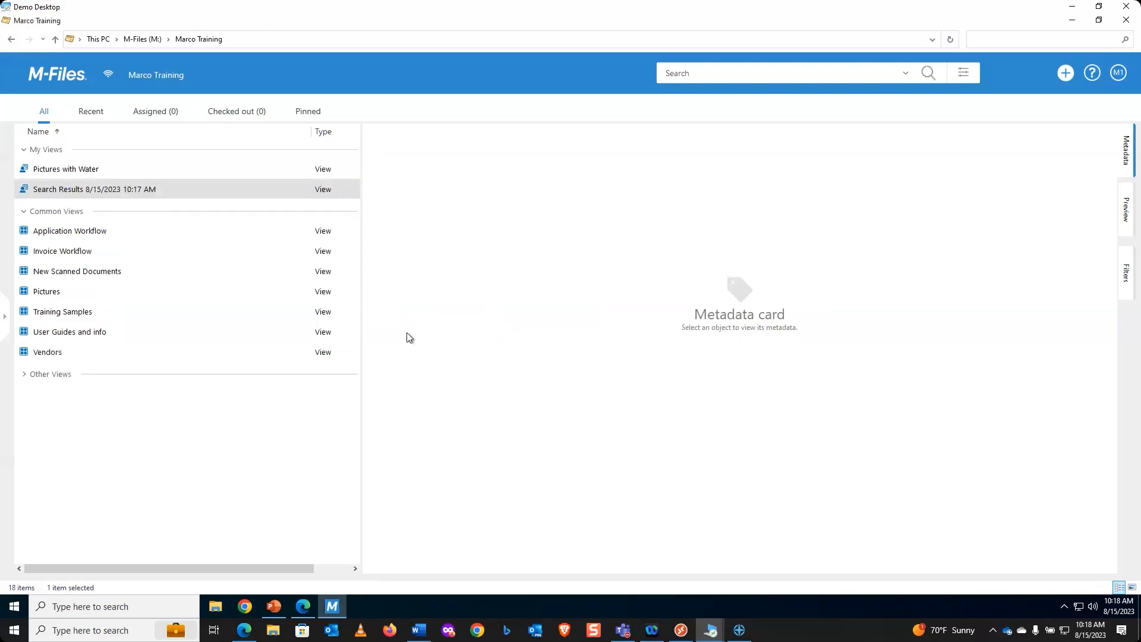
right_click(93, 192)
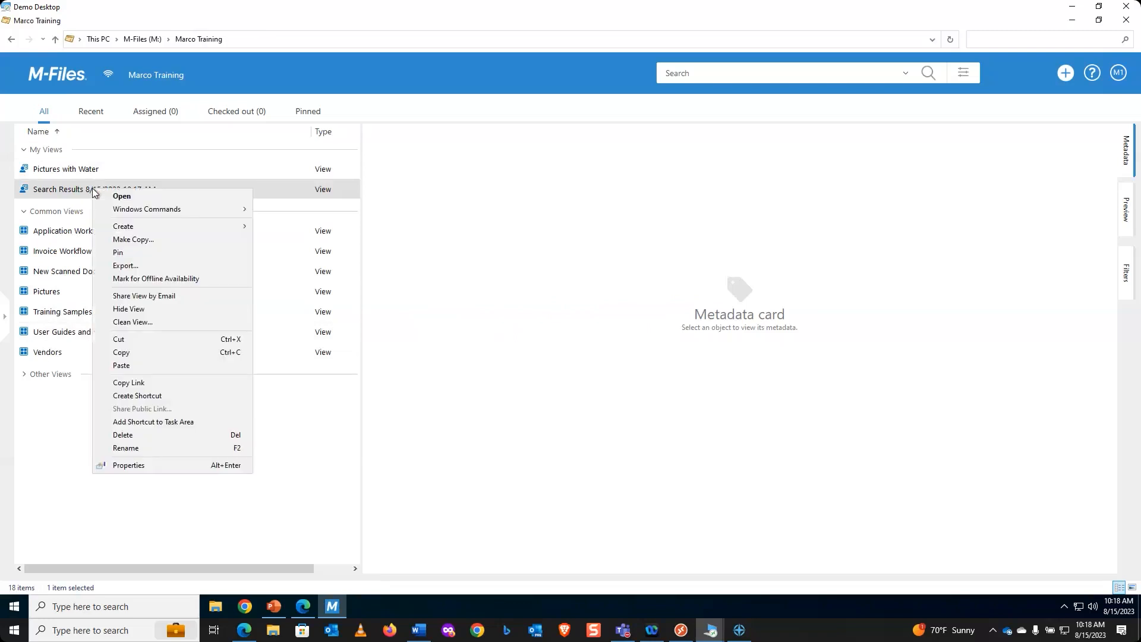
Step: Review the Search Results view's filter property conditions in its Properties, closing without changes
left_click(166, 465)
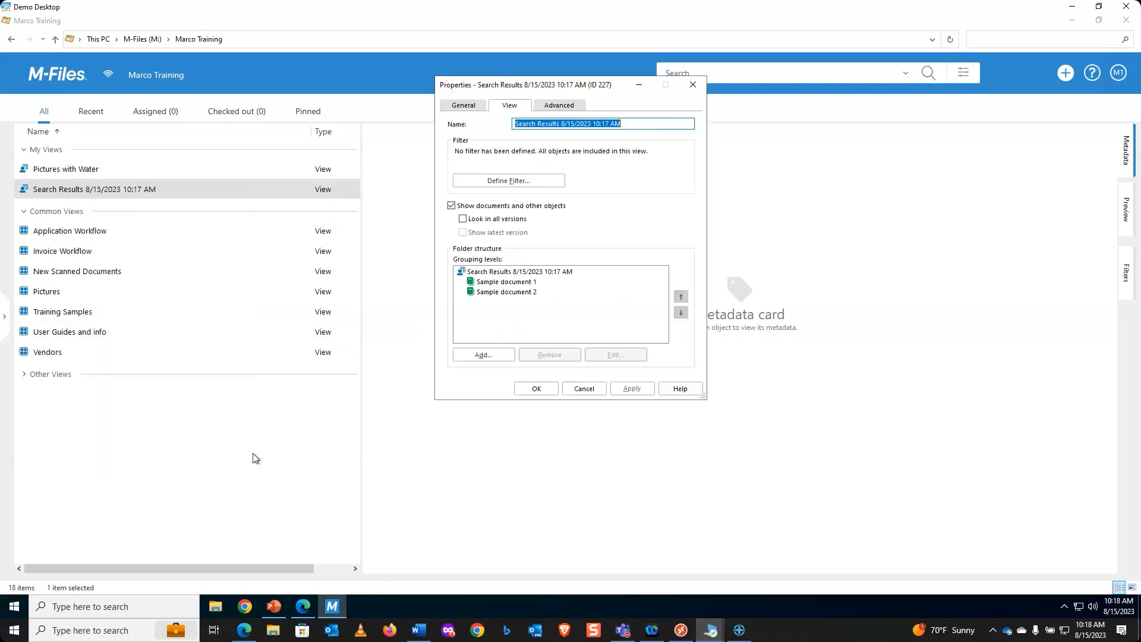
left_click(528, 184)
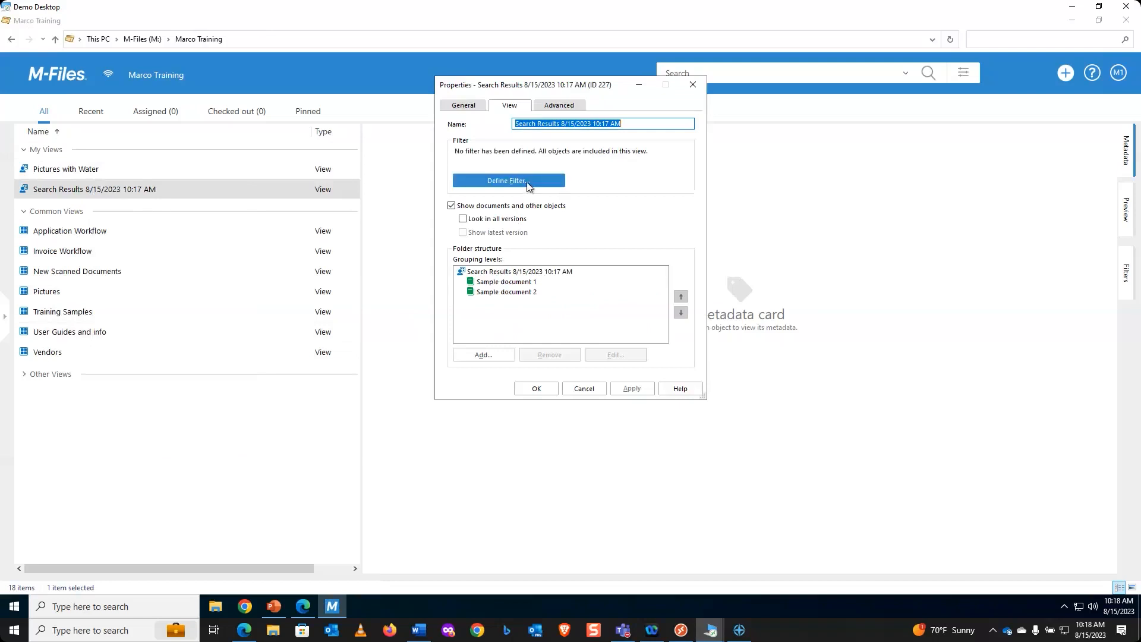
left_click(471, 190)
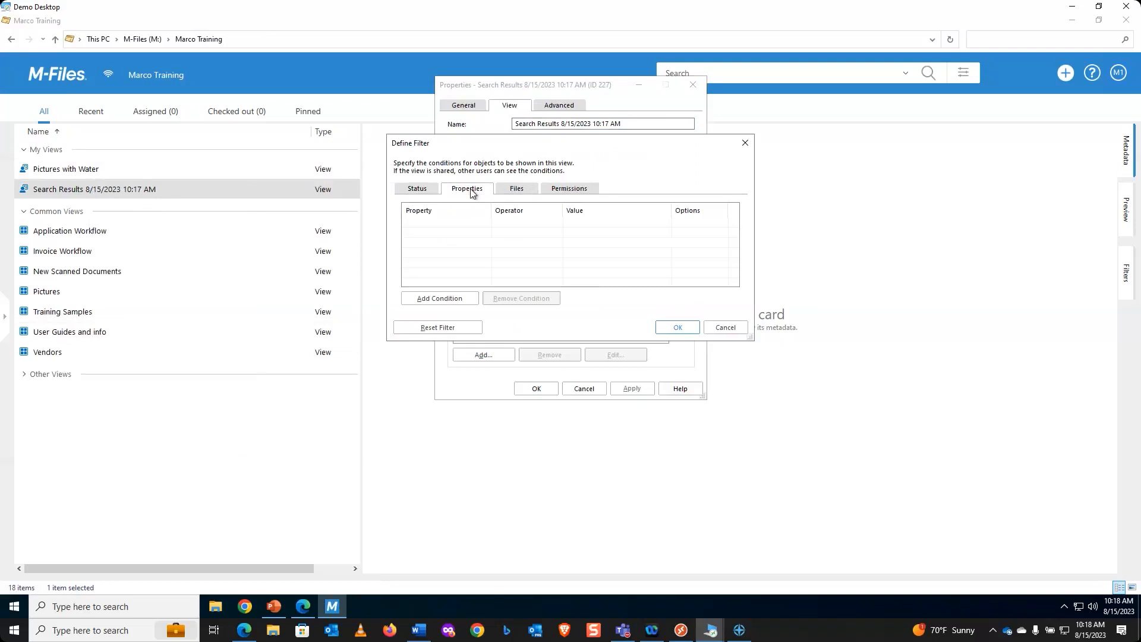
left_click(678, 327)
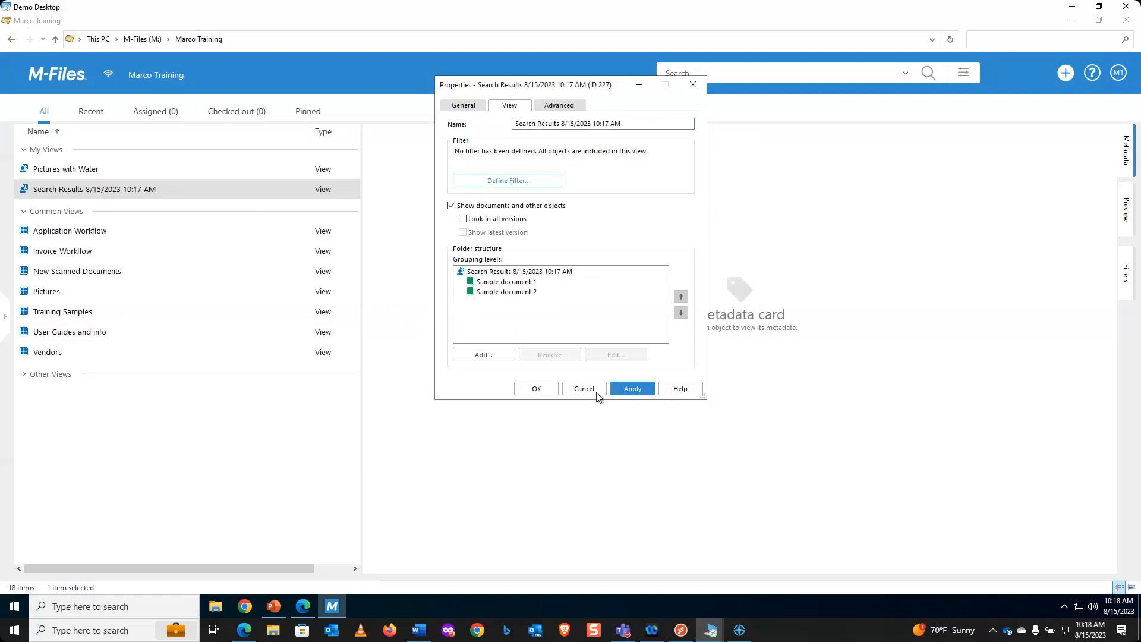
left_click(537, 389)
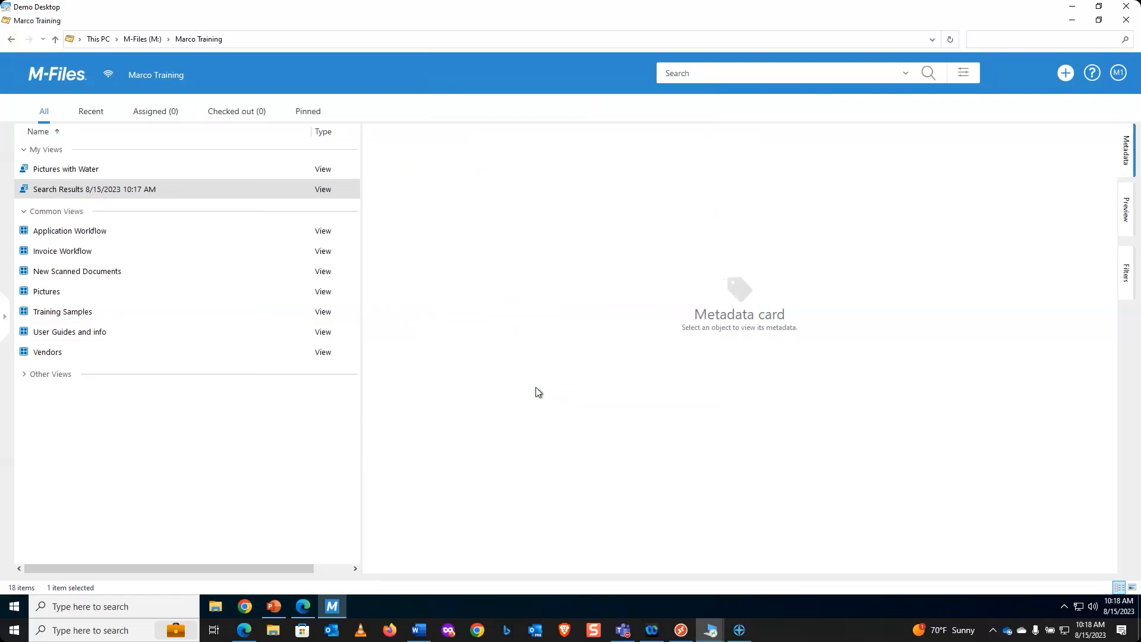
Step: Delete the Search Results 8/15/2023 10:17 AM view
right_click(59, 190)
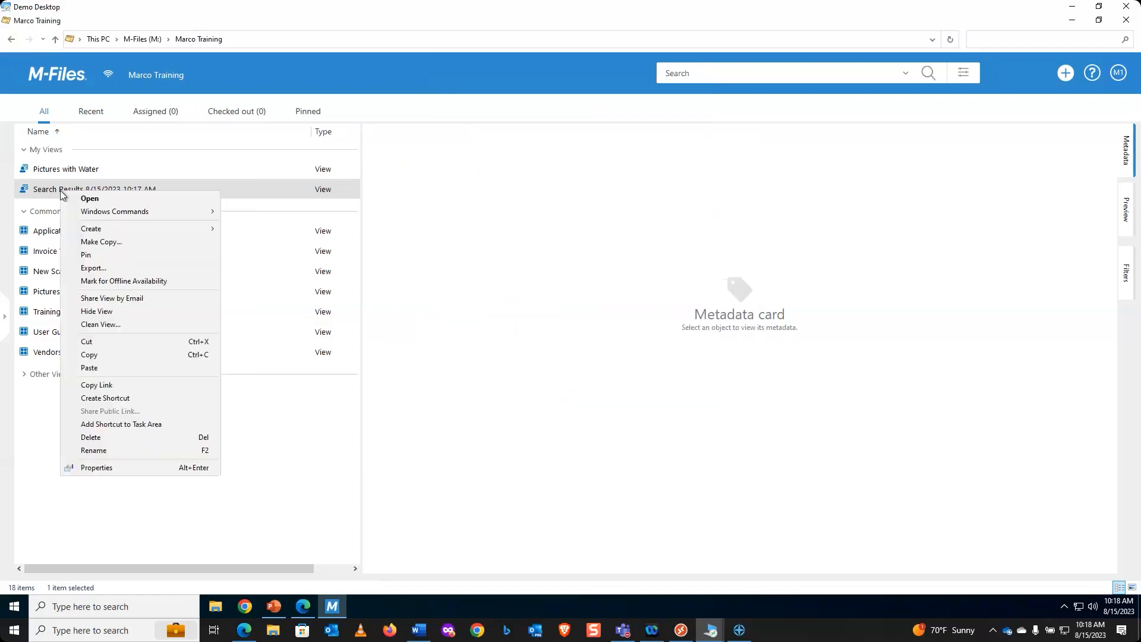
left_click(107, 437)
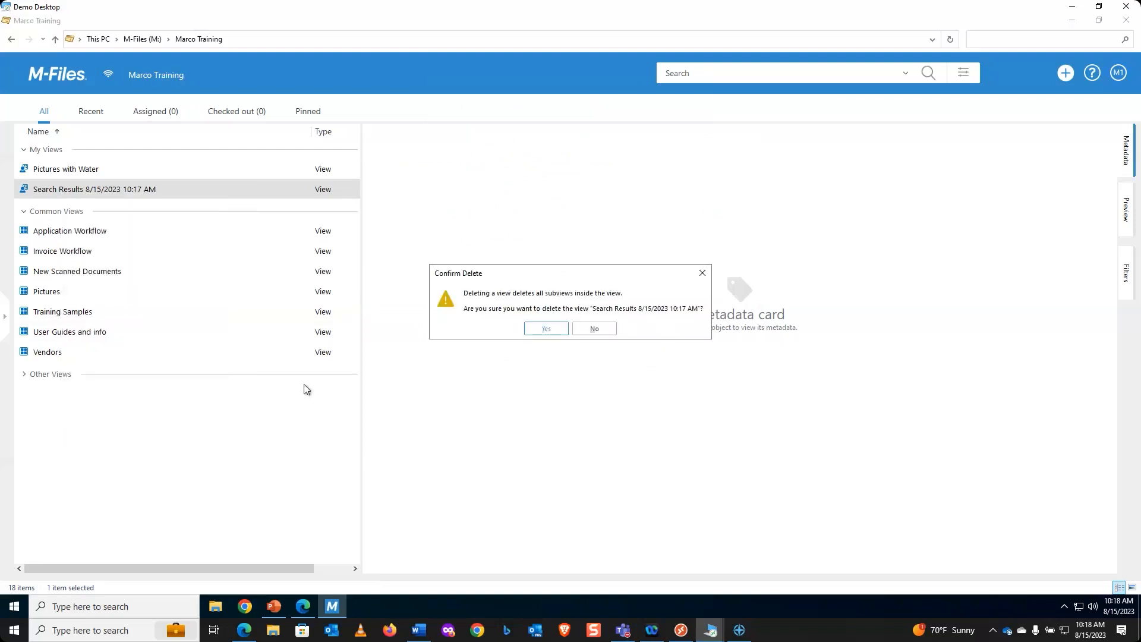
left_click(558, 328)
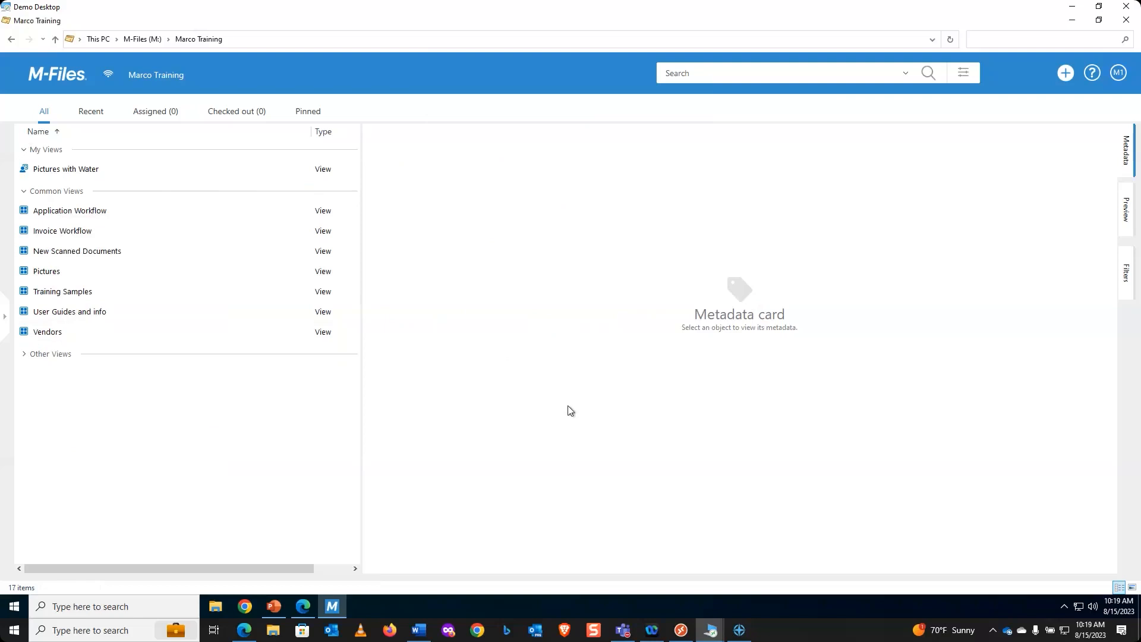
left_click(83, 170)
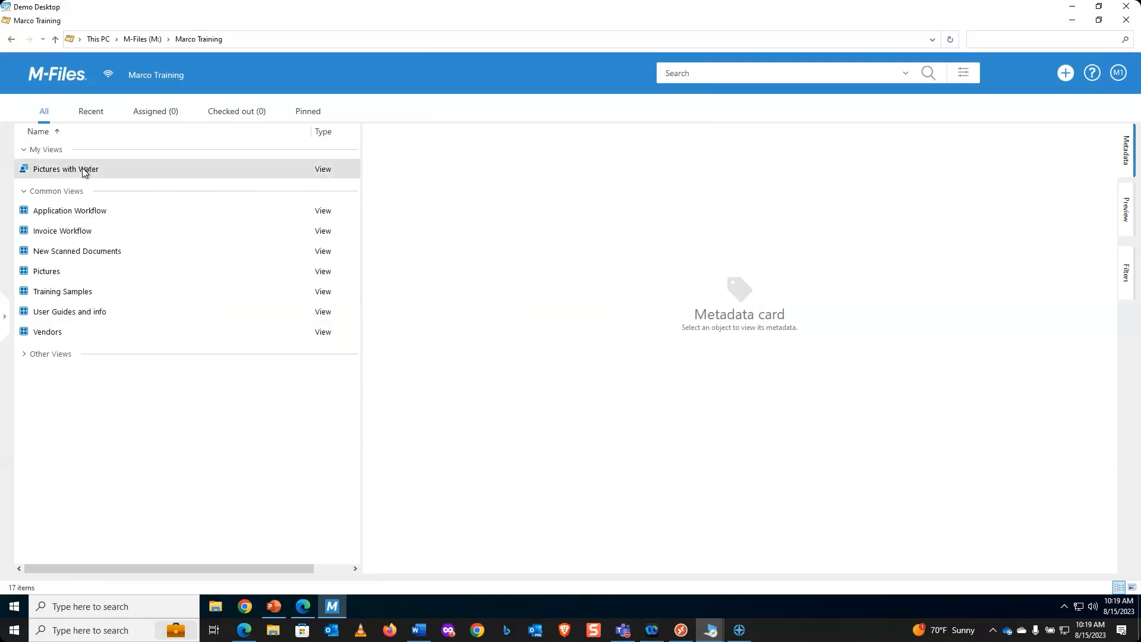
double_click(84, 172)
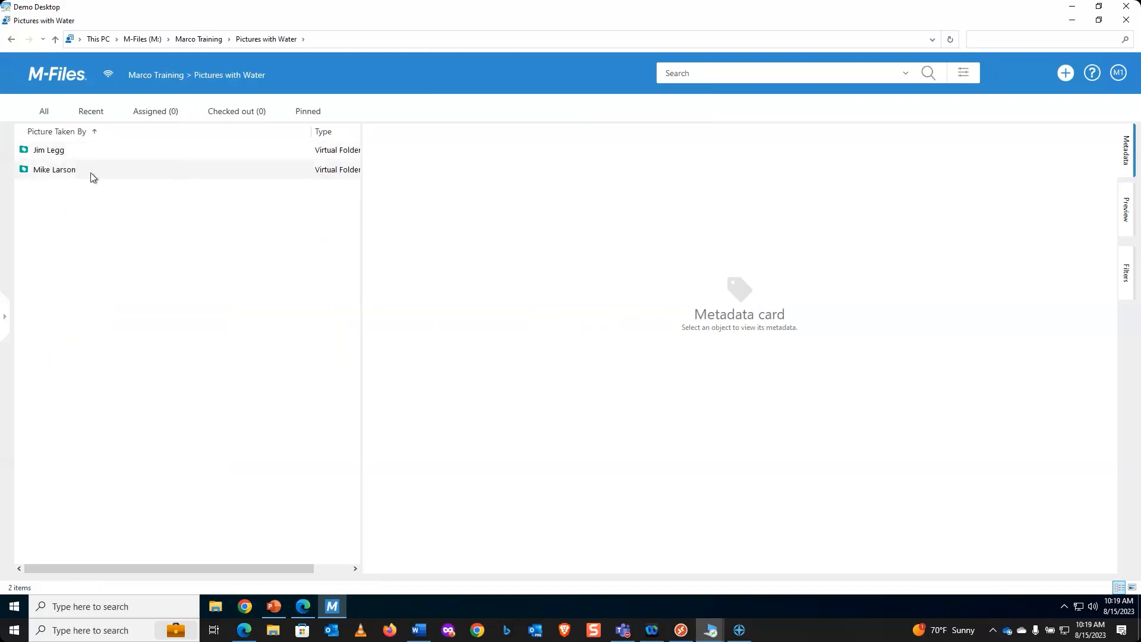
double_click(69, 172)
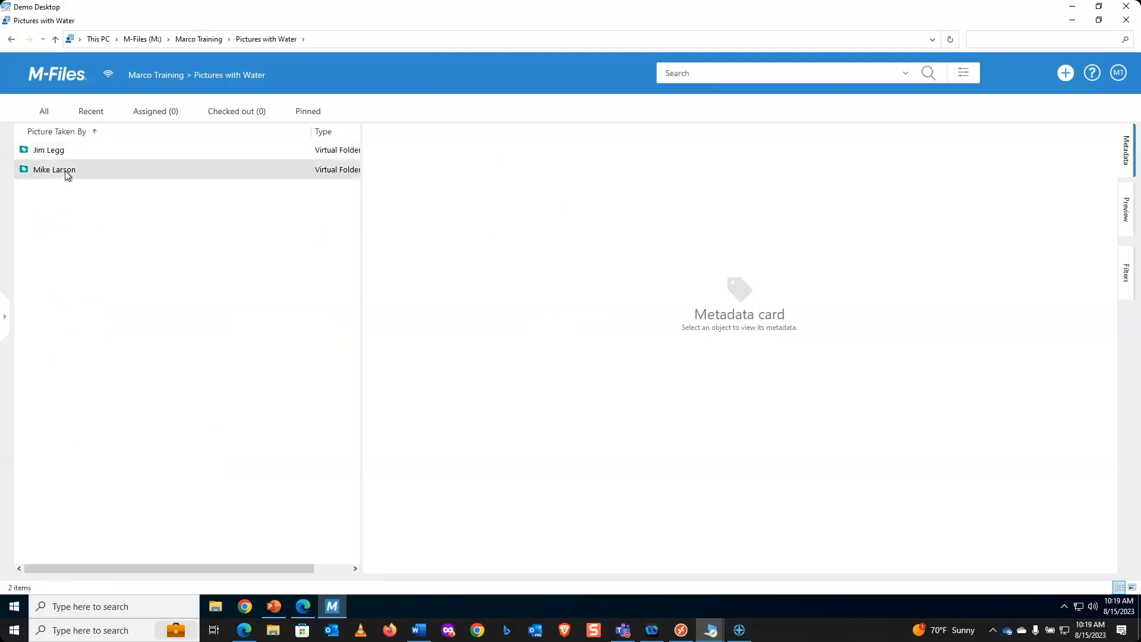
right_click(179, 235)
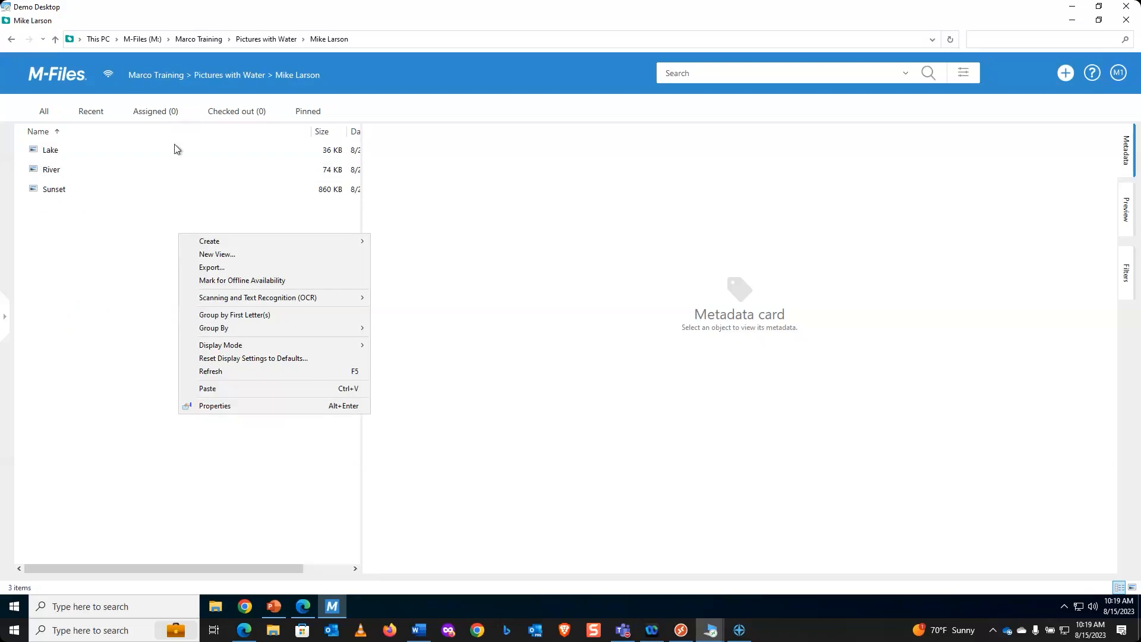
Step: Insert the Title- Class column from the 'Title - Class + Customer' - 'Zip Code' group
right_click(102, 132)
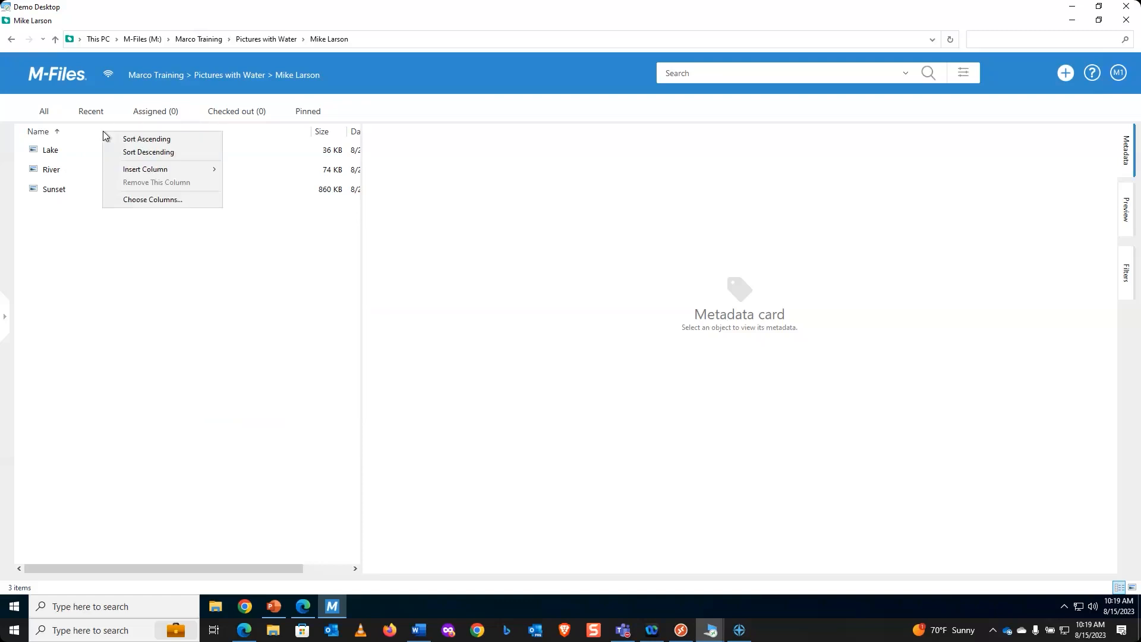
mouse_move(153, 172)
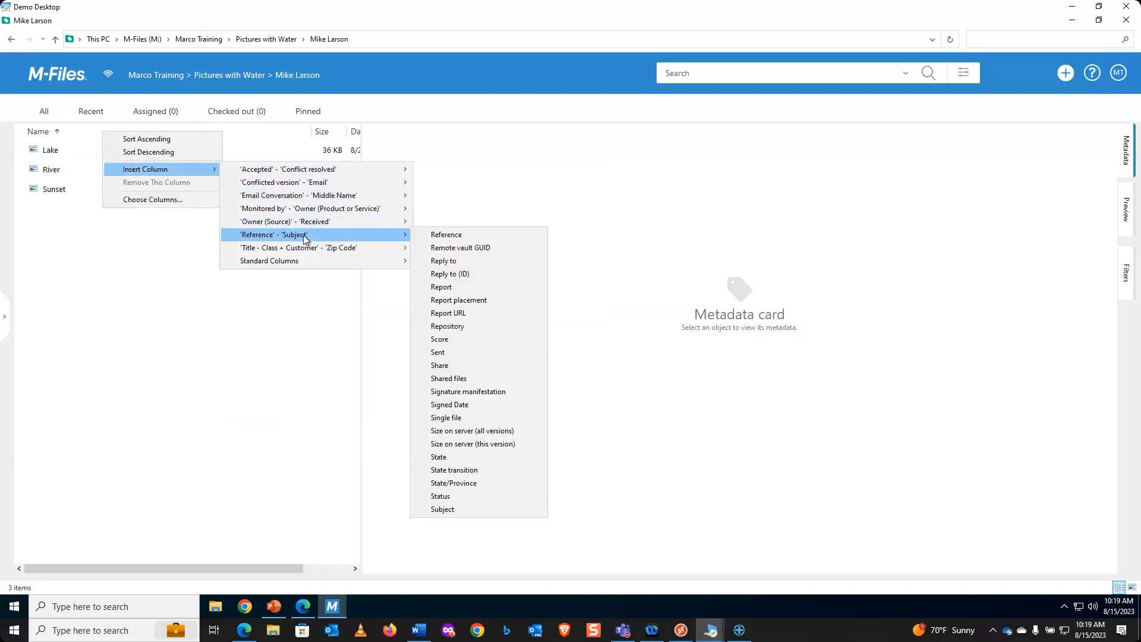
mouse_move(321, 212)
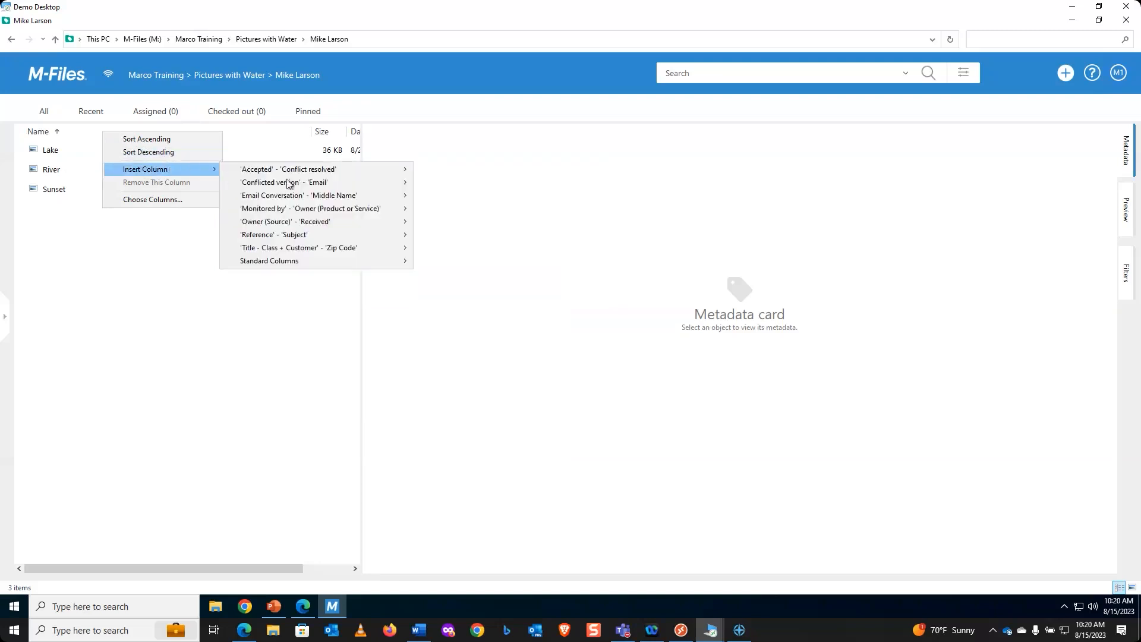
mouse_move(305, 188)
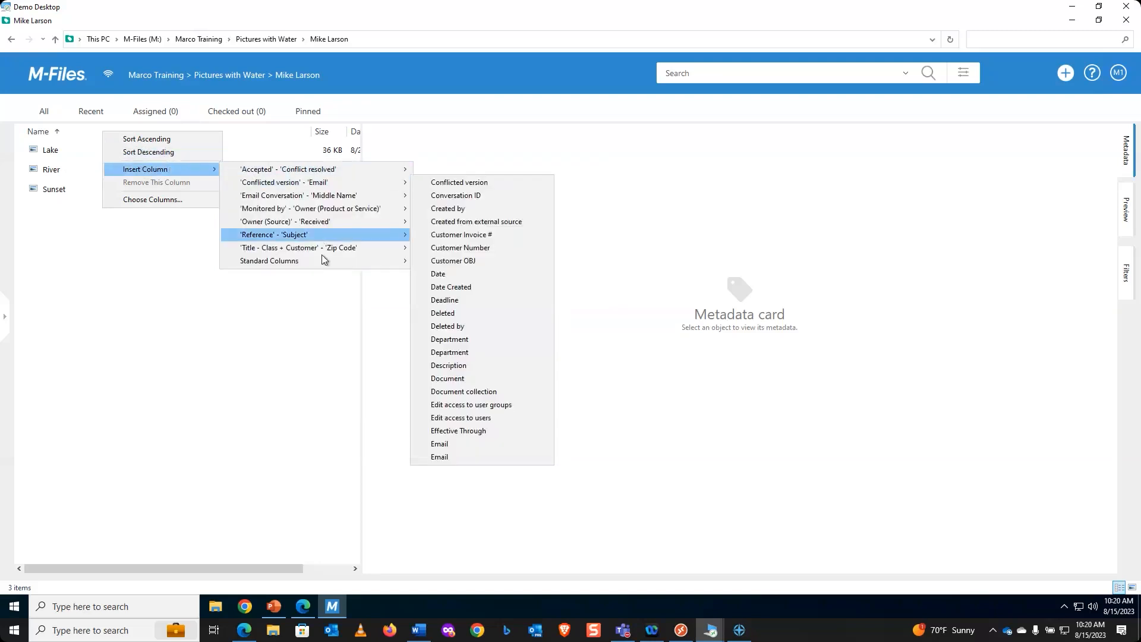
mouse_move(325, 262)
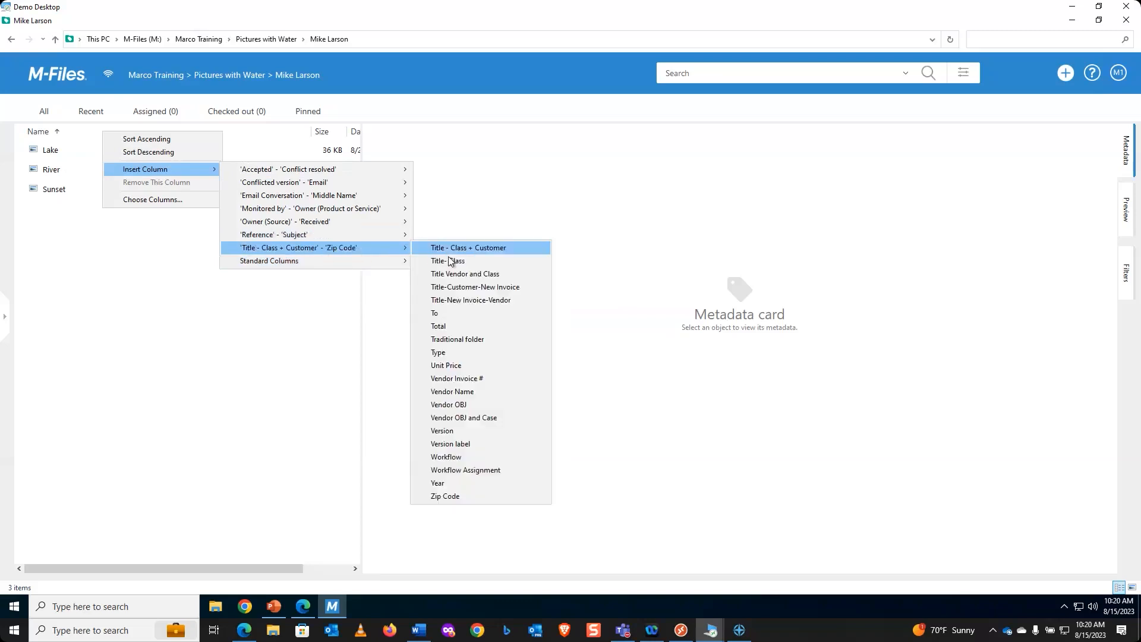
left_click(453, 261)
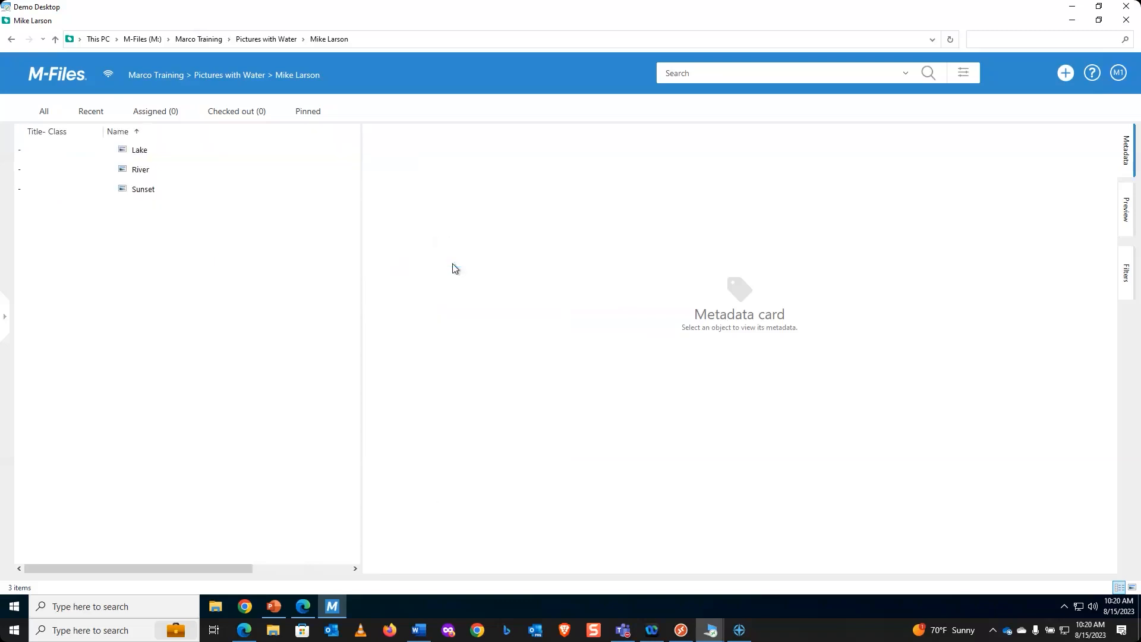
Step: Make the Keywords column visible in the listing's column settings
right_click(165, 131)
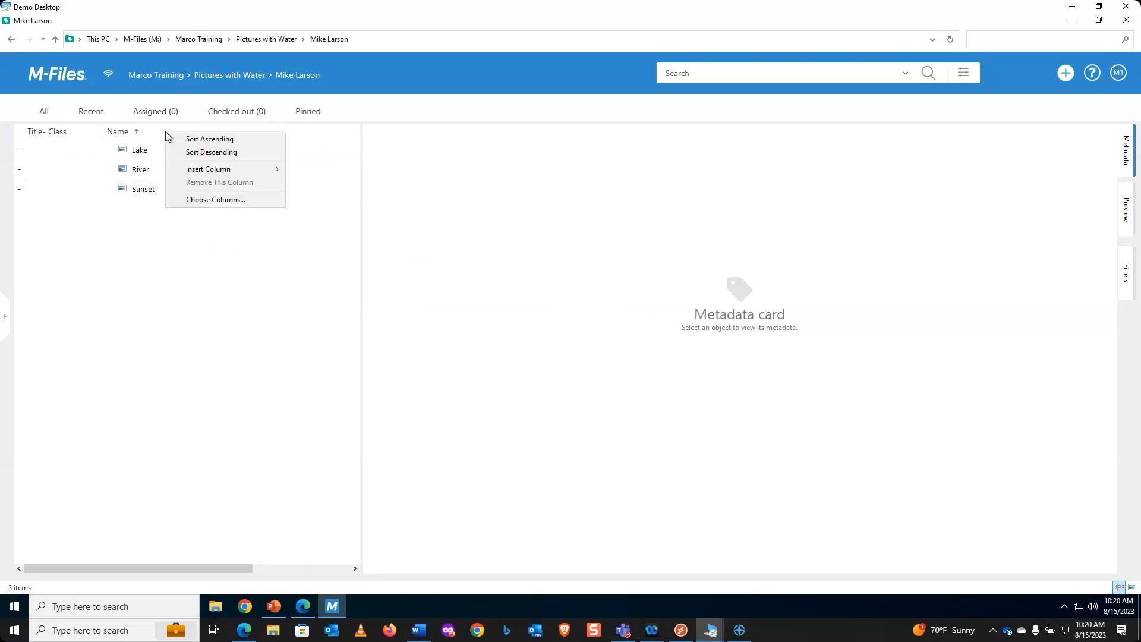
left_click(235, 200)
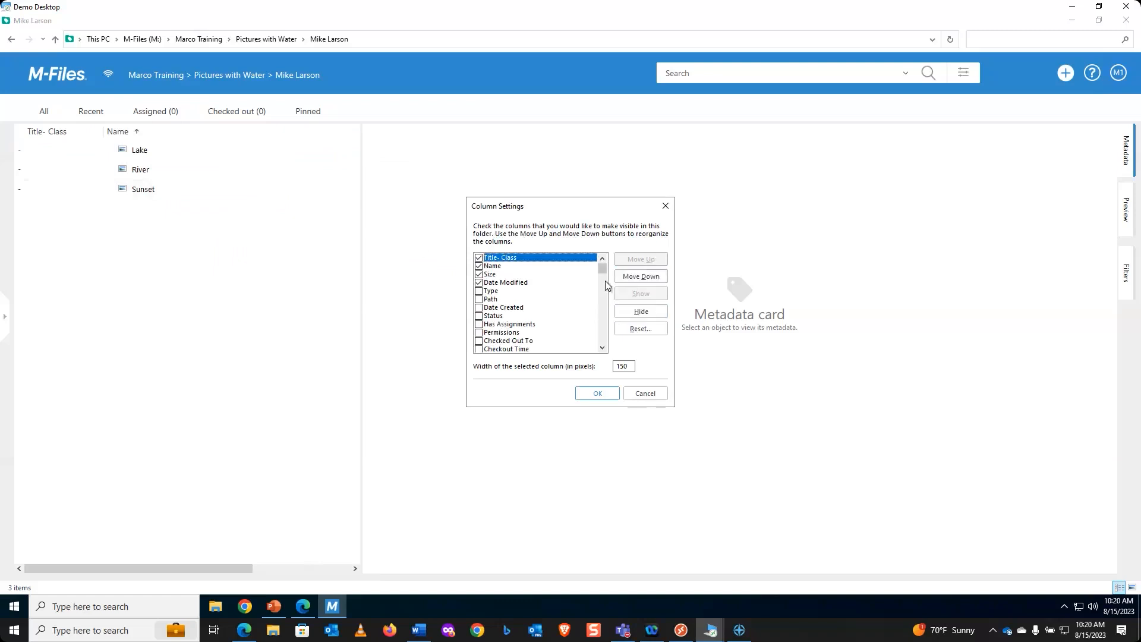
left_click_drag(601, 268, 606, 298)
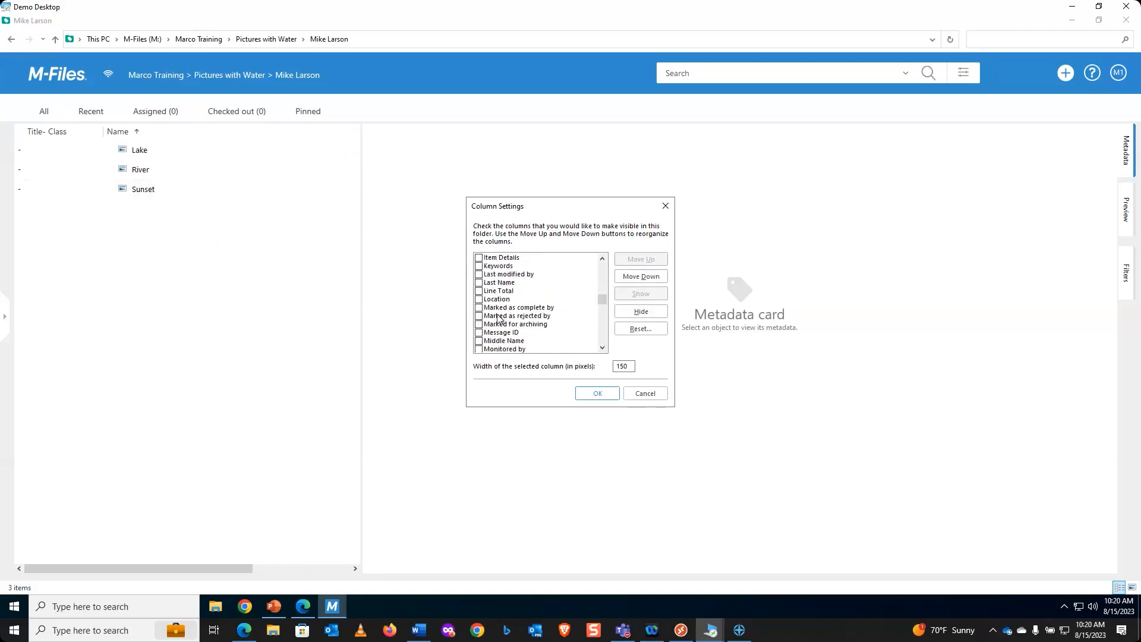
left_click(479, 266)
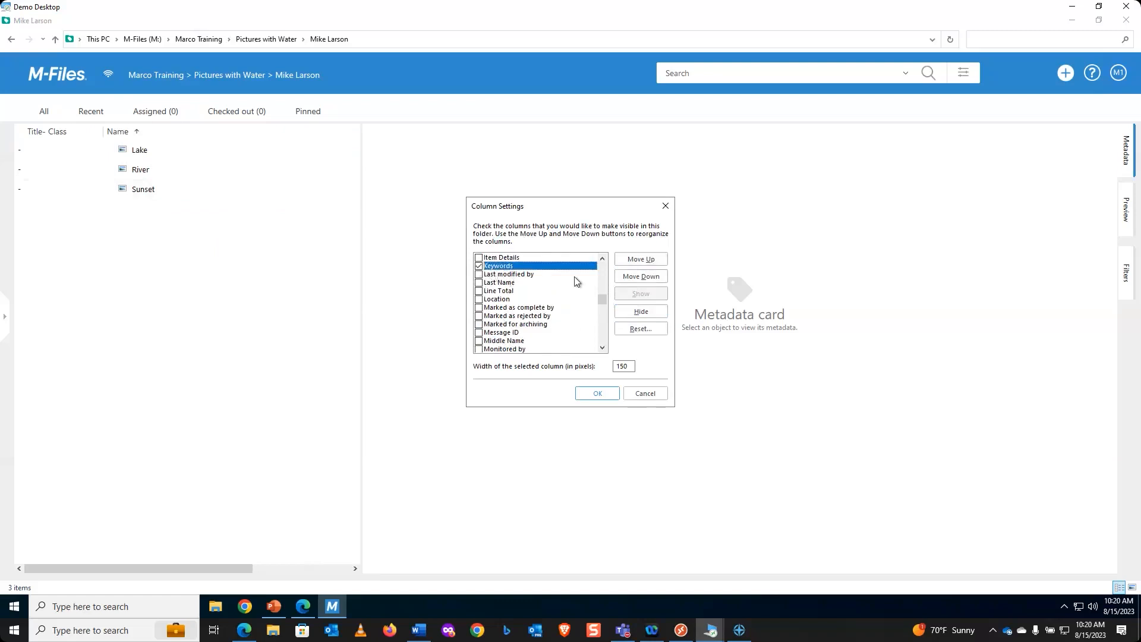
left_click(607, 394)
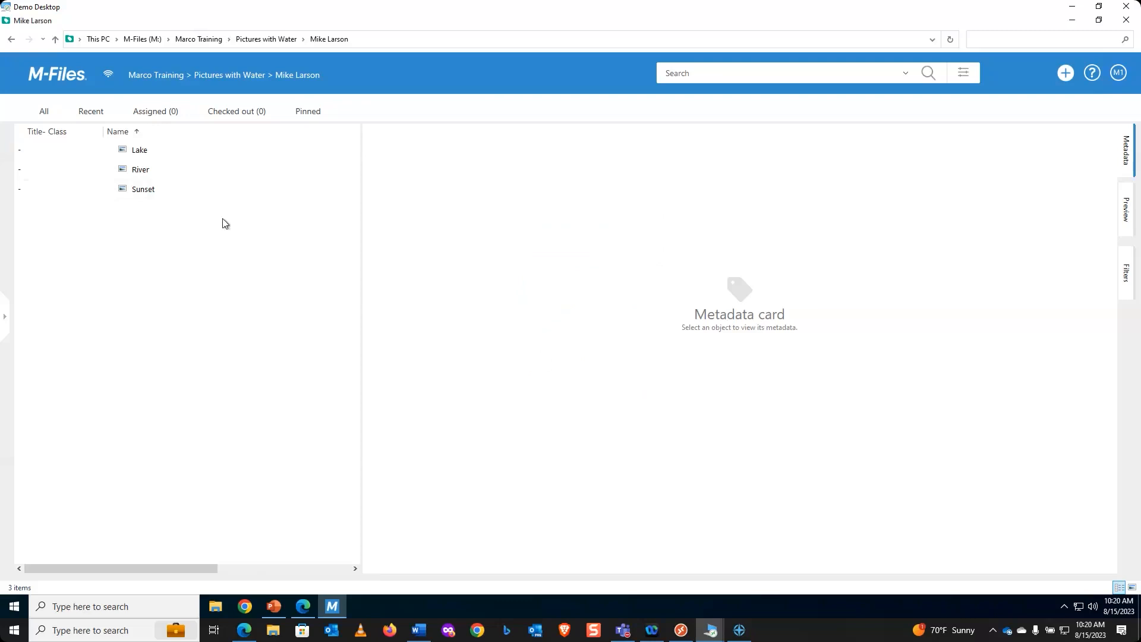
Step: Widen the file list to reveal Size, Date Modified and Keywords, and narrow the Name column
right_click(209, 137)
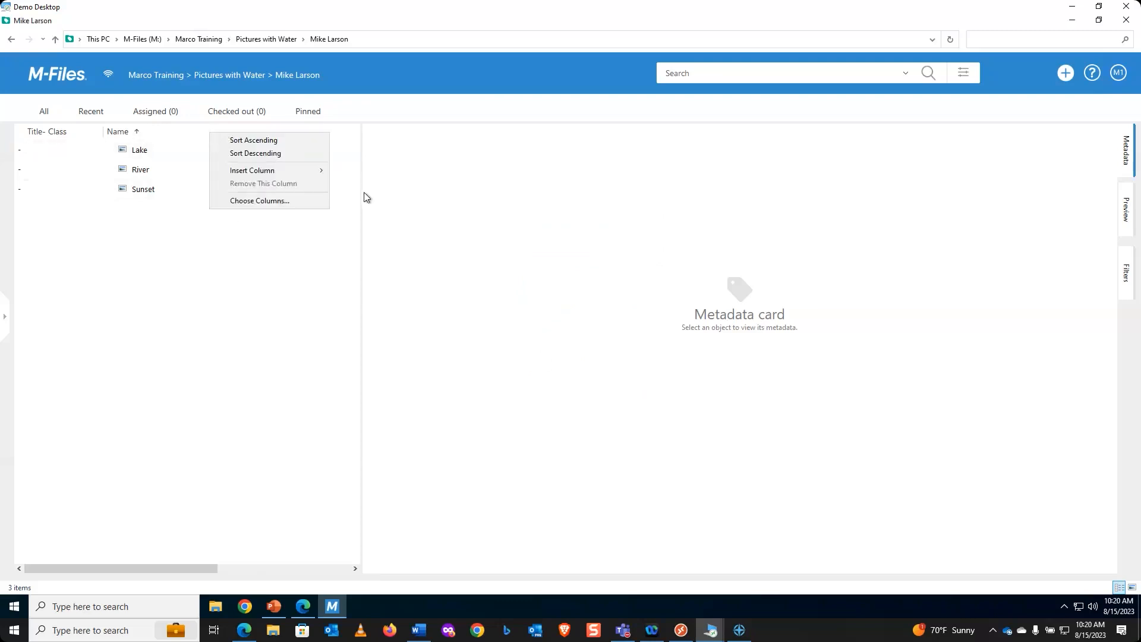
left_click(361, 228)
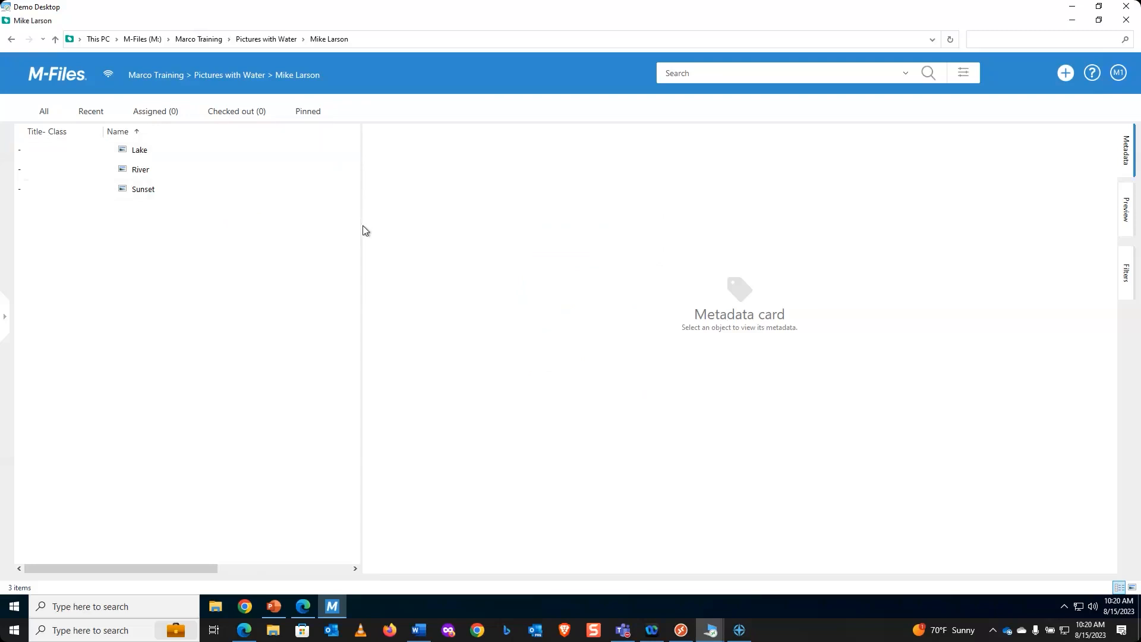
left_click_drag(360, 228, 589, 219)
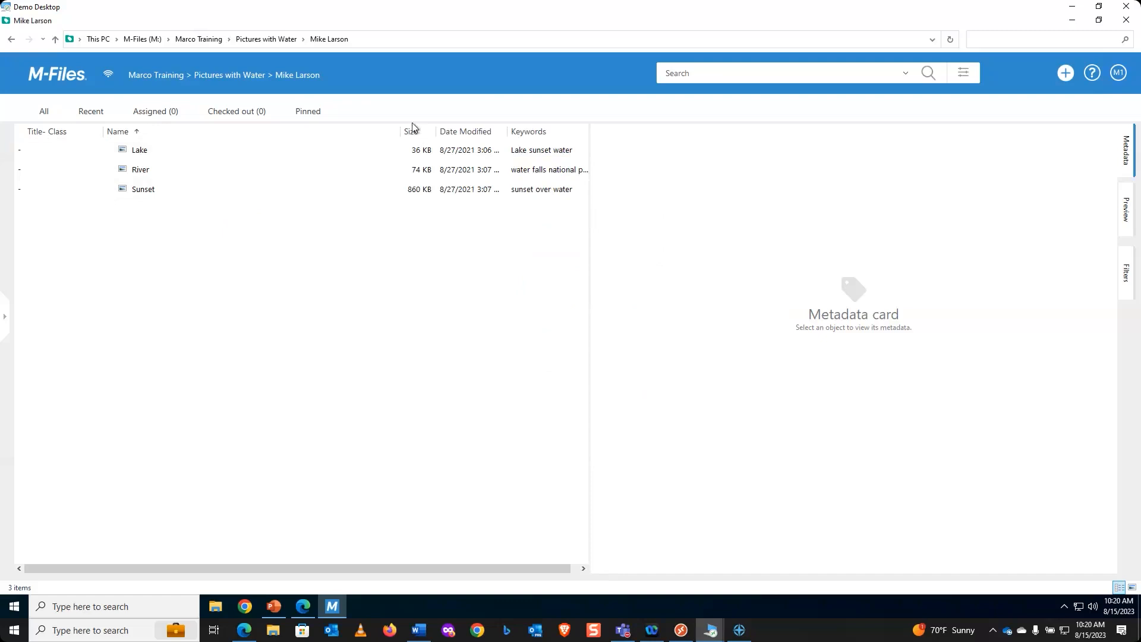
left_click_drag(402, 129, 241, 154)
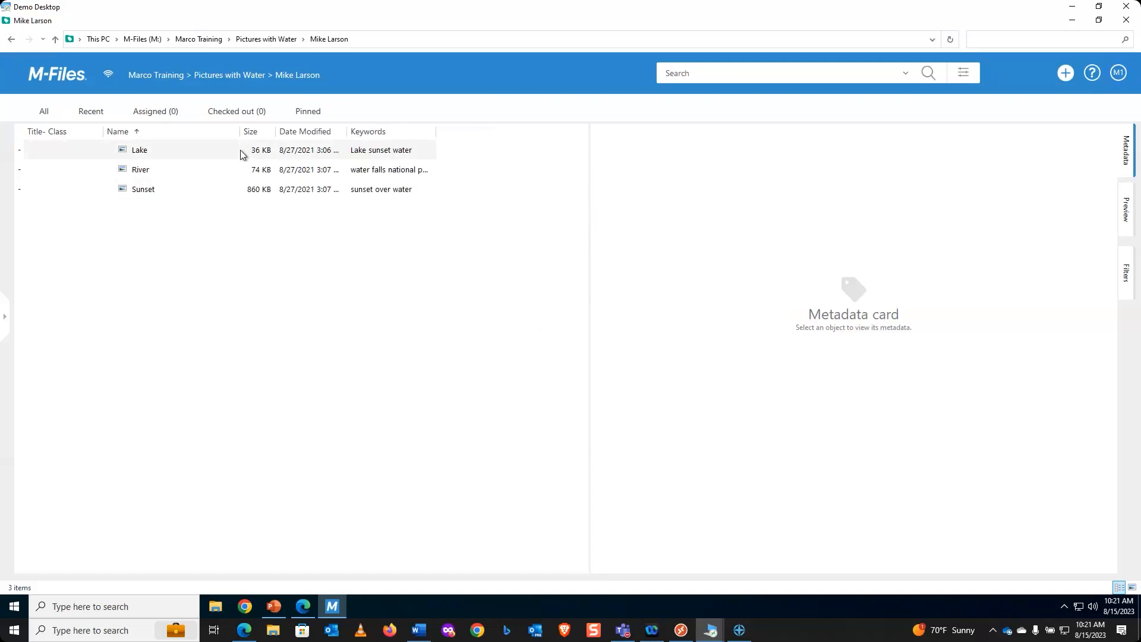
Step: Start File > Export with value IDs and files off, visible columns only
key("alt")
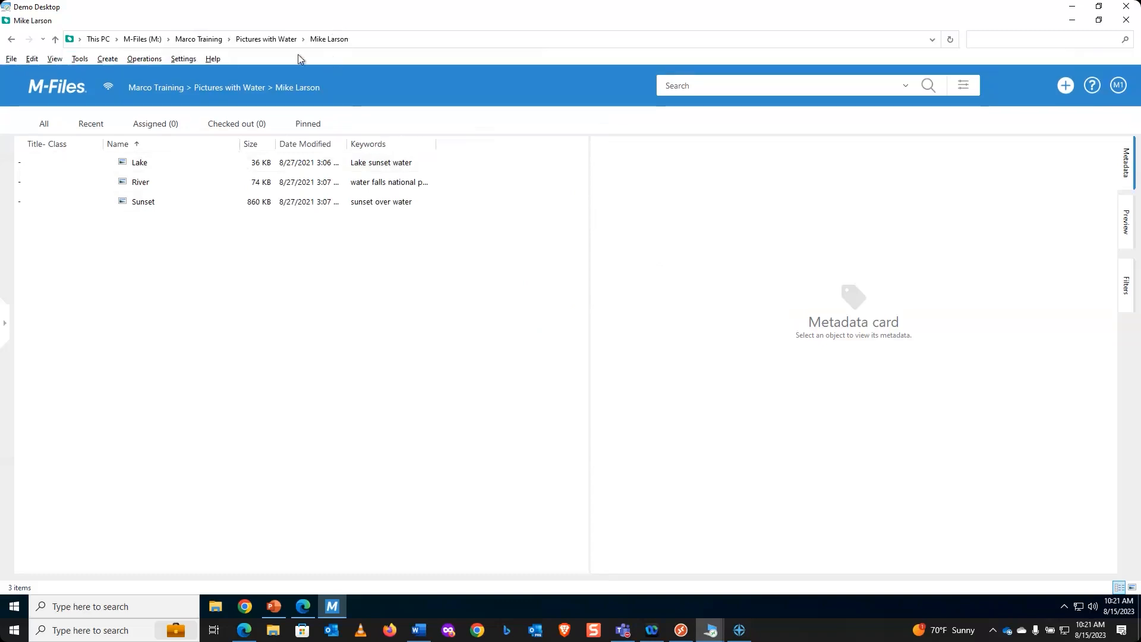
left_click(11, 59)
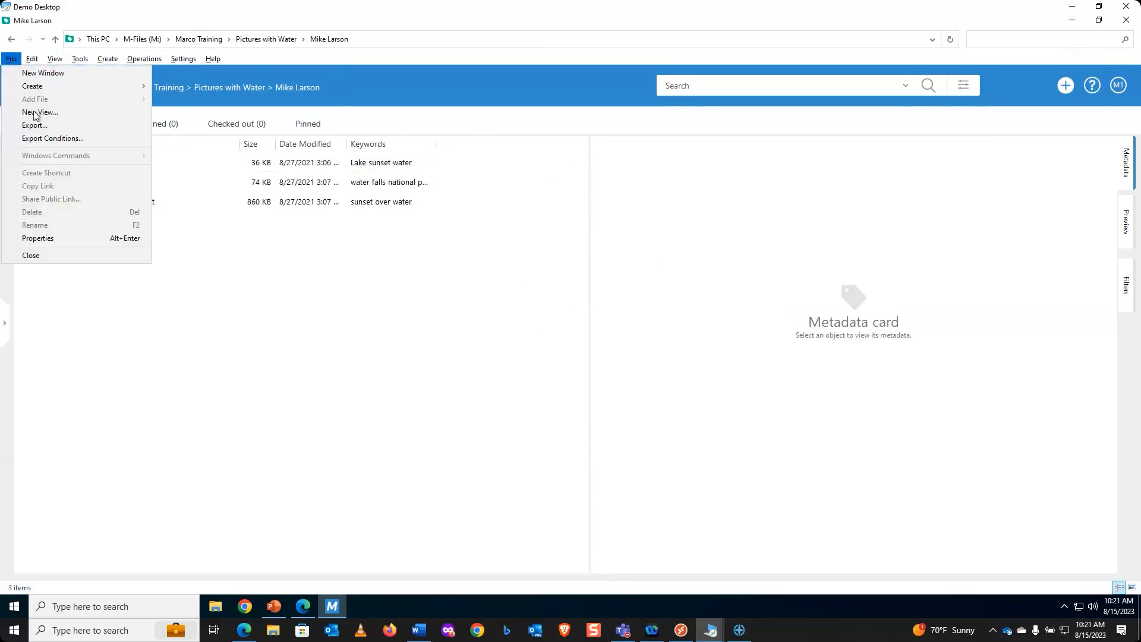
left_click(37, 131)
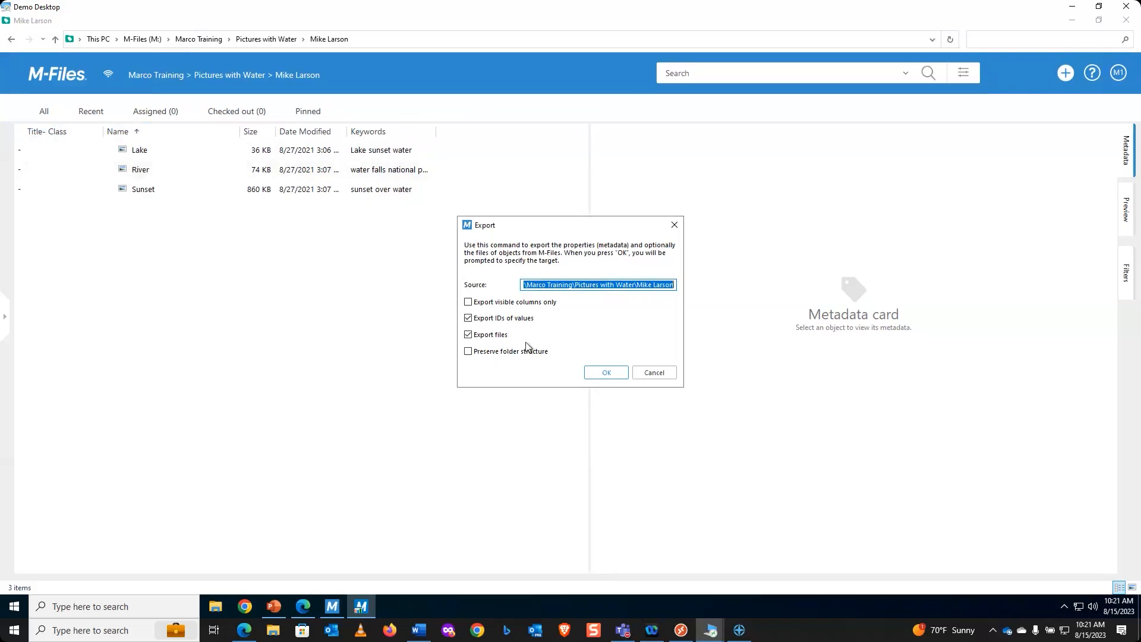
left_click(468, 319)
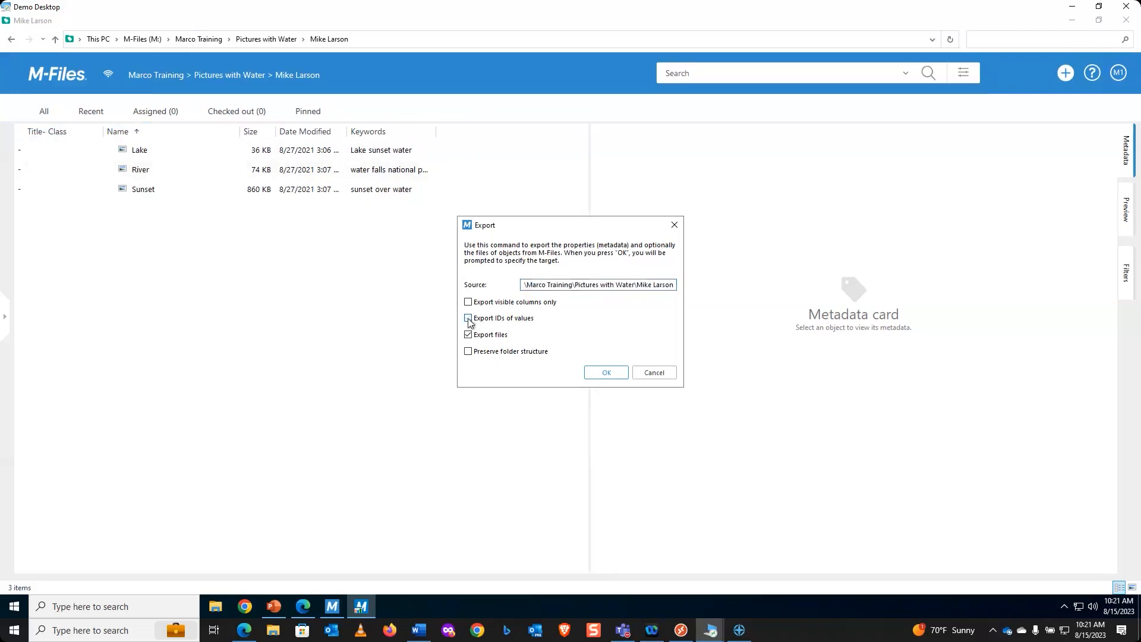
left_click(469, 335)
left_click(468, 302)
left_click(615, 373)
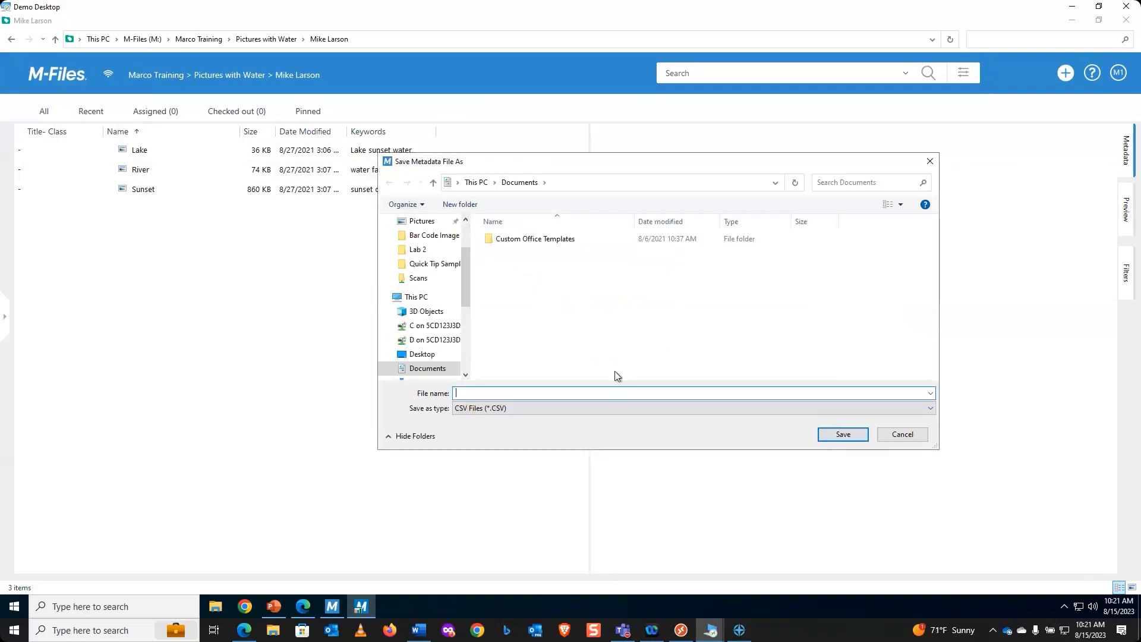
Step: Save the export as Test export and acknowledge the 3 objects exported
type("Test e")
type("ort")
left_click(853, 437)
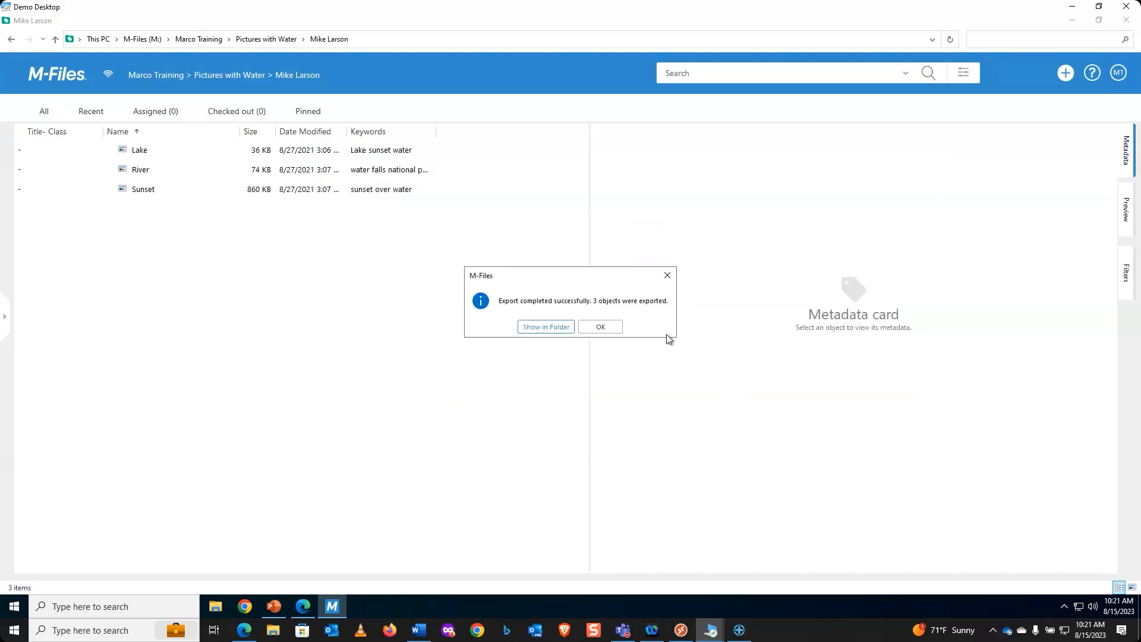
left_click(612, 328)
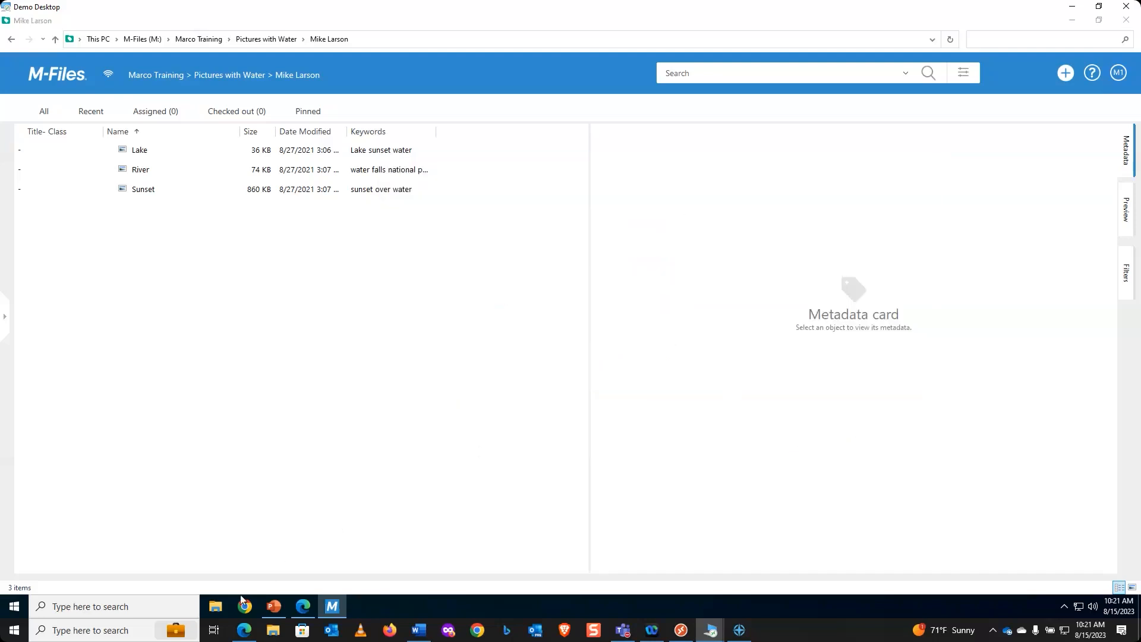
Step: Open Test export in Excel, dismiss the data-loss warning permanently, and widen column D to show dates
left_click(215, 605)
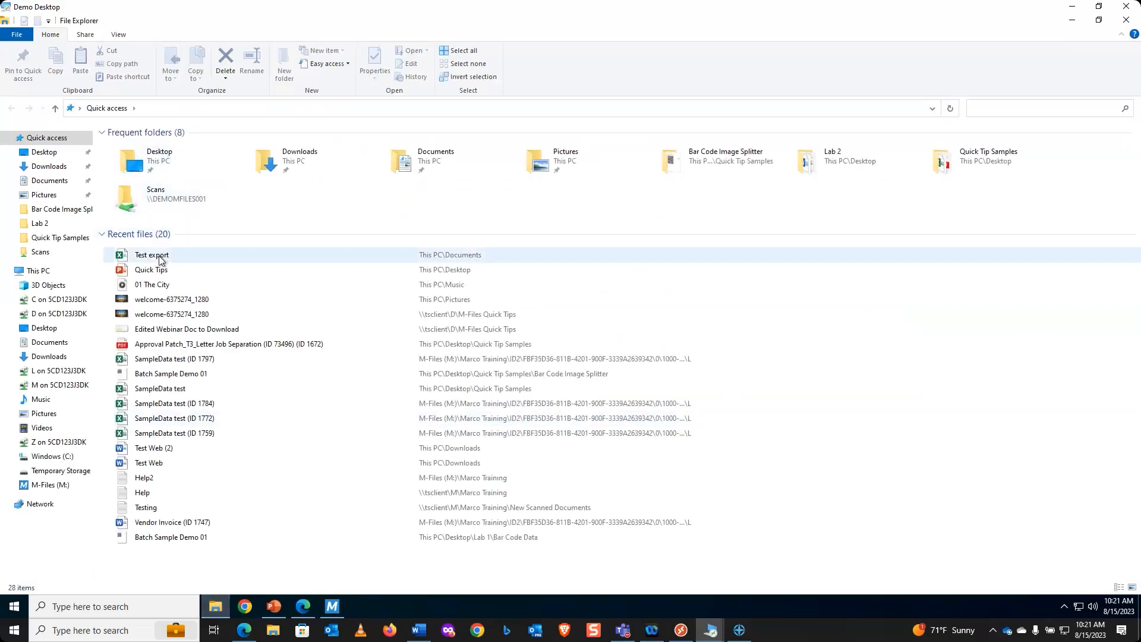
double_click(152, 255)
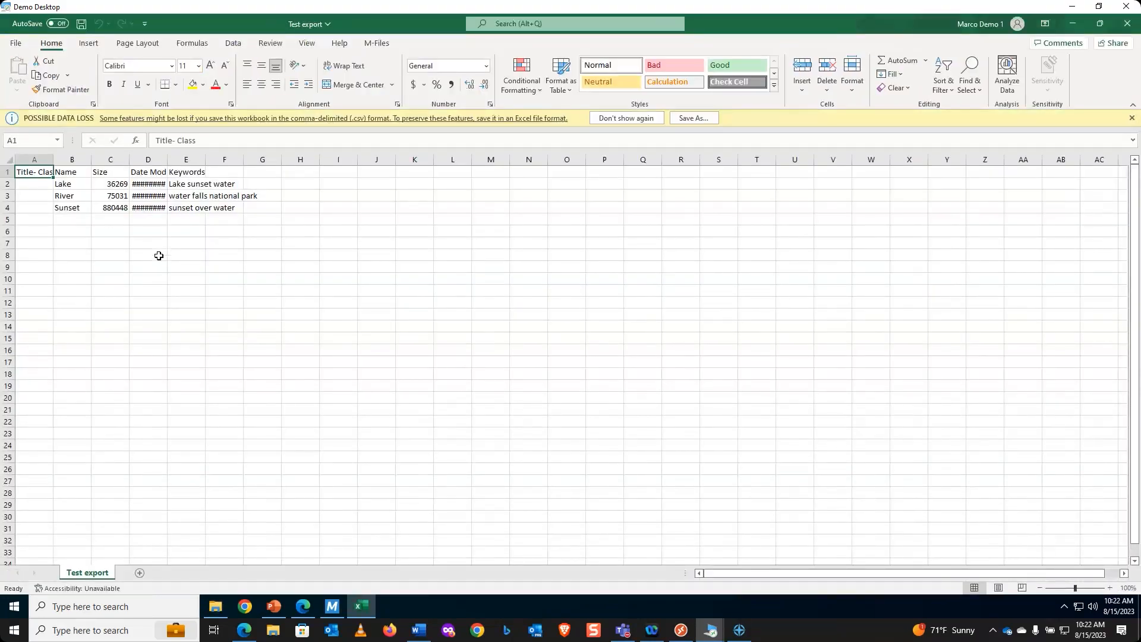
left_click(618, 119)
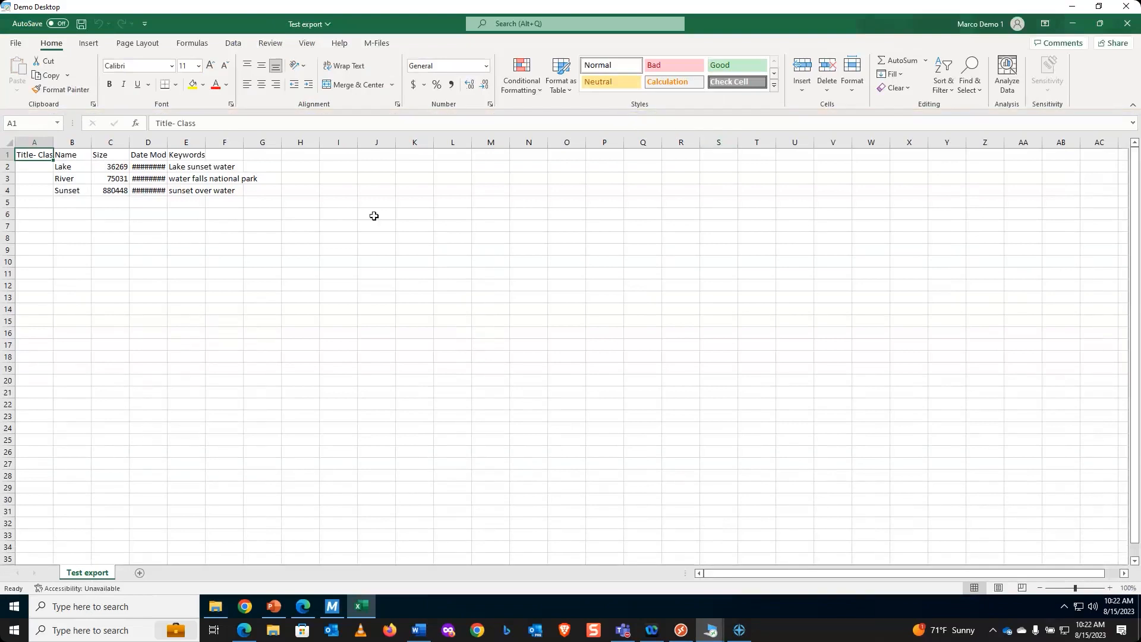
left_click_drag(167, 142, 384, 145)
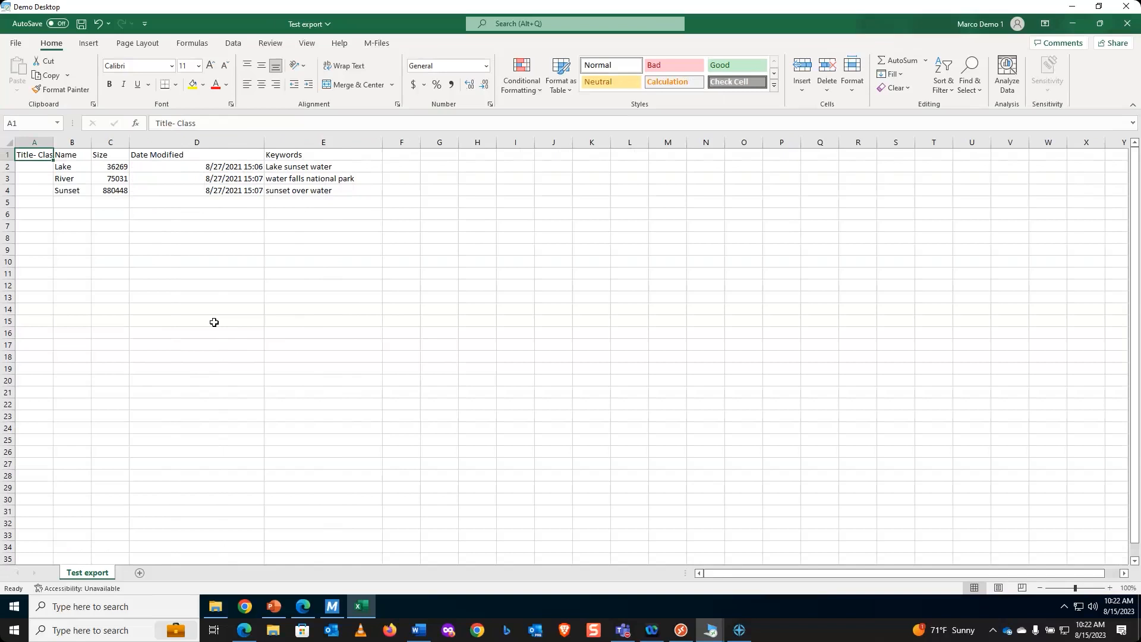
Step: Close Excel without saving and minimize File Explorer to return to M-Files
left_click(1131, 27)
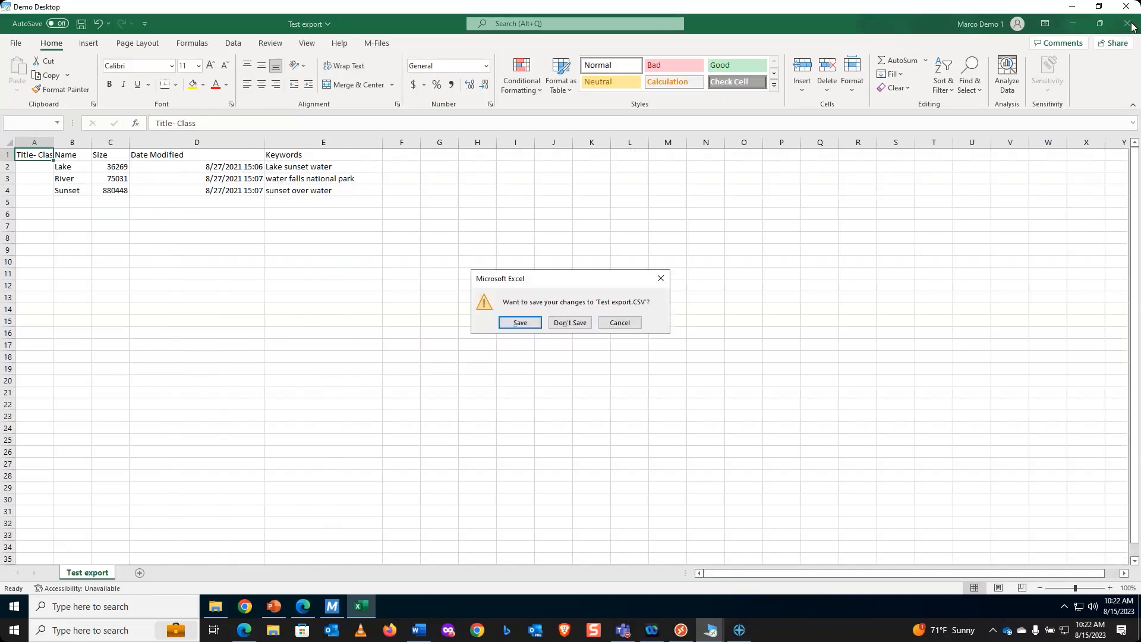
left_click(570, 322)
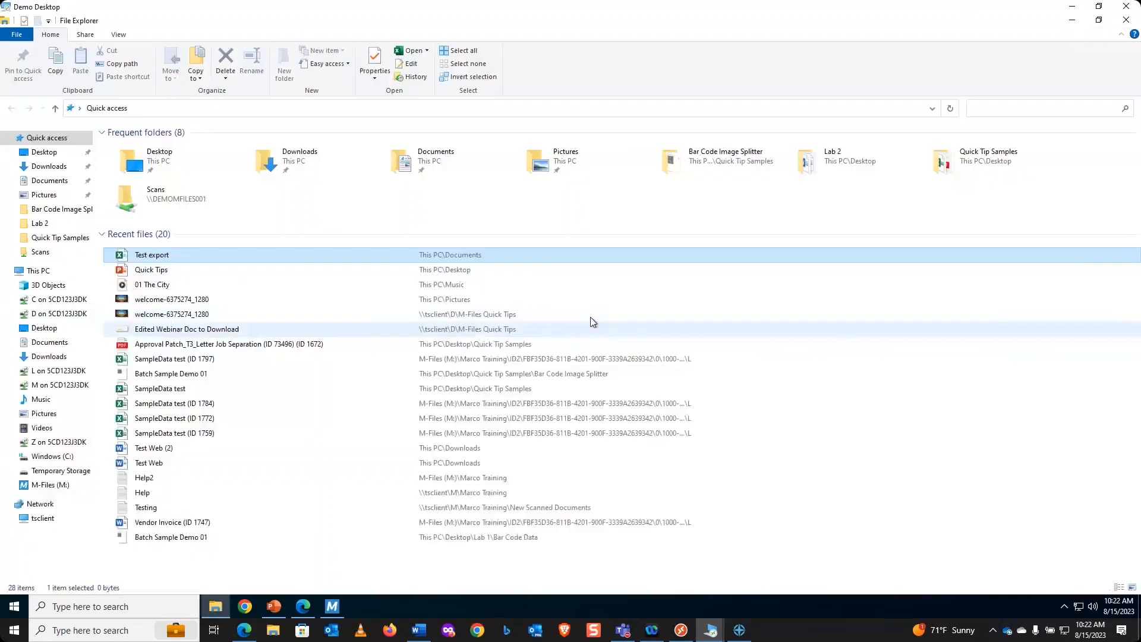
left_click(1073, 22)
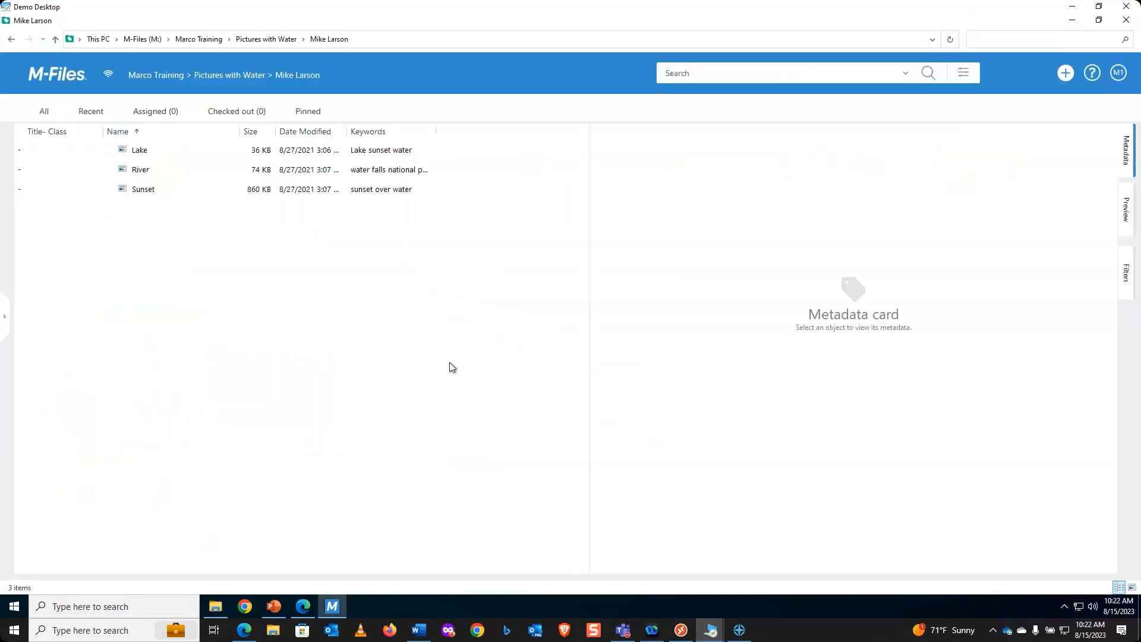
Step: Go back to the Marco Training vault home, then switch to the browser showing the User Guide
left_click(62, 78)
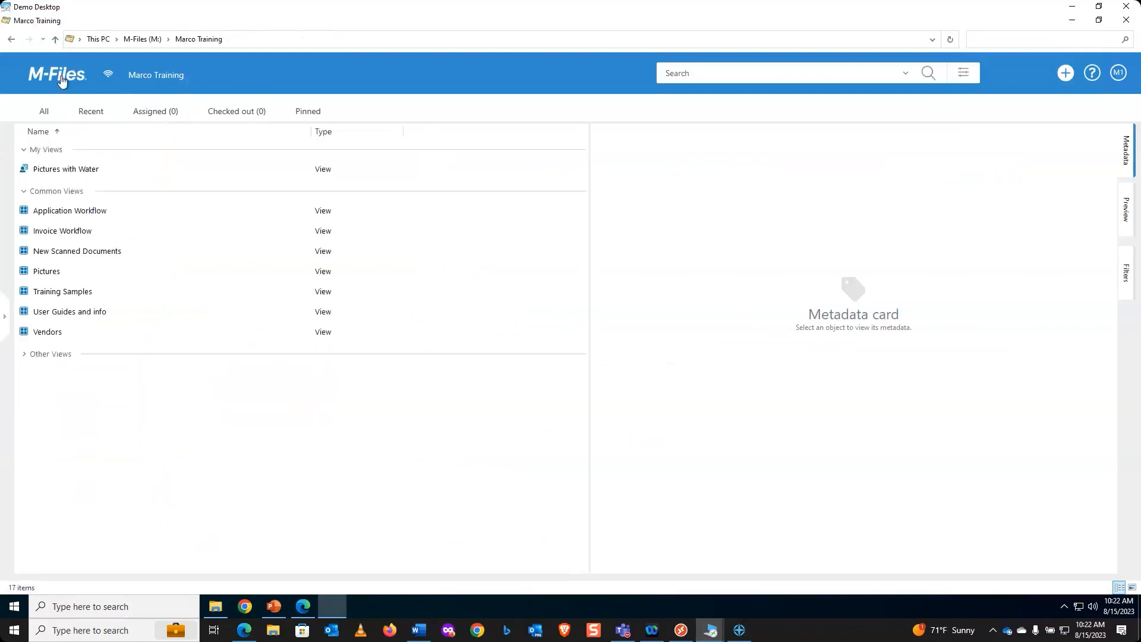
right_click(72, 214)
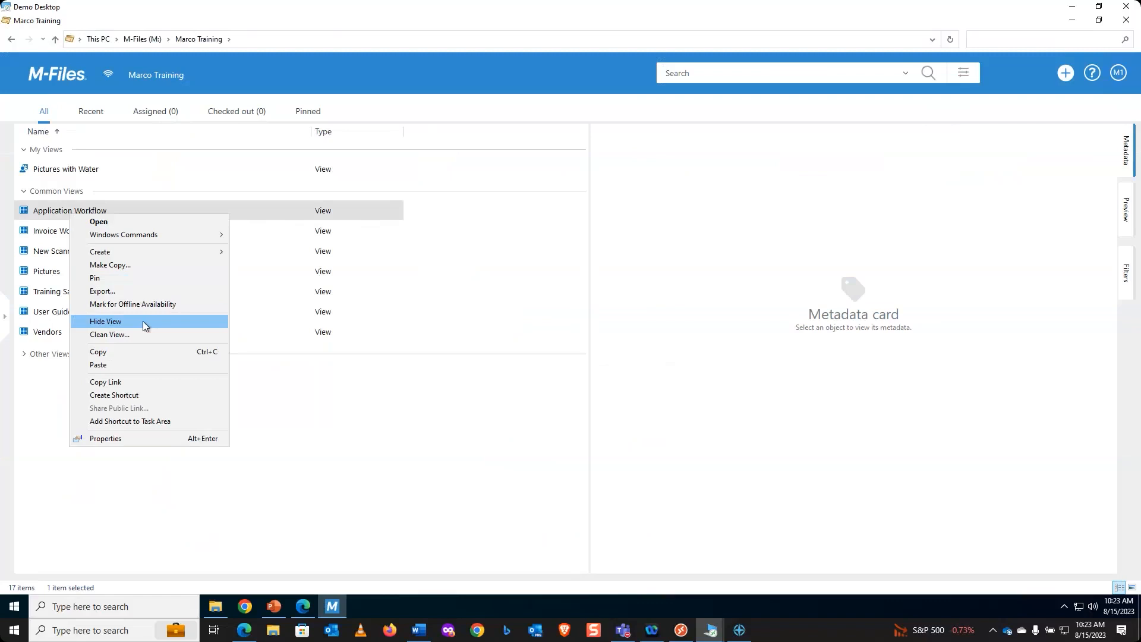
left_click(449, 420)
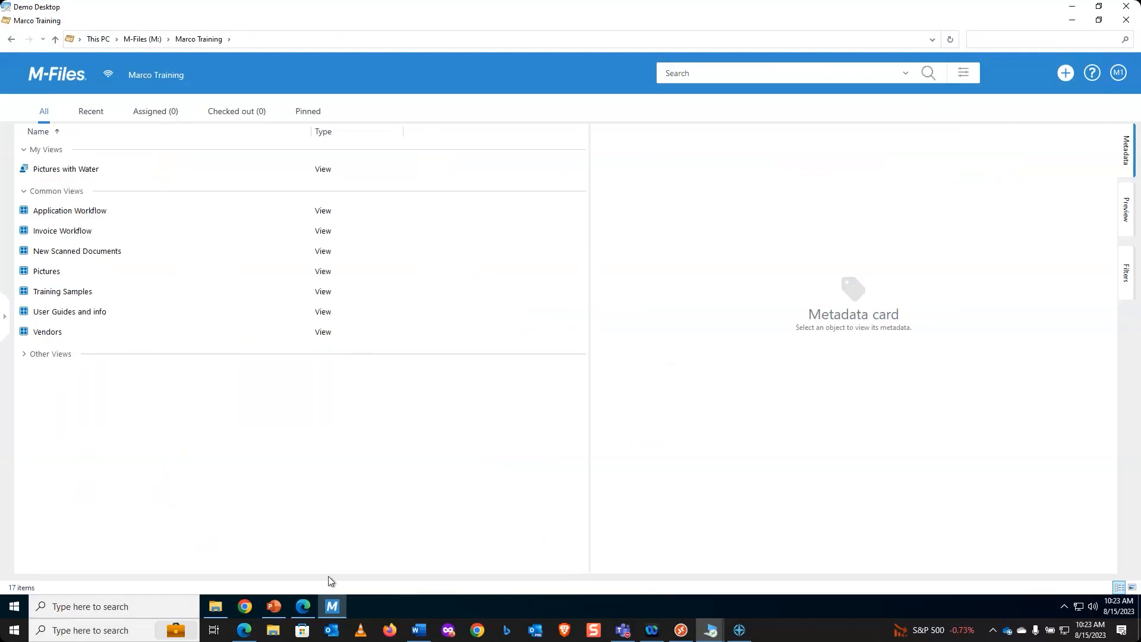
left_click(305, 605)
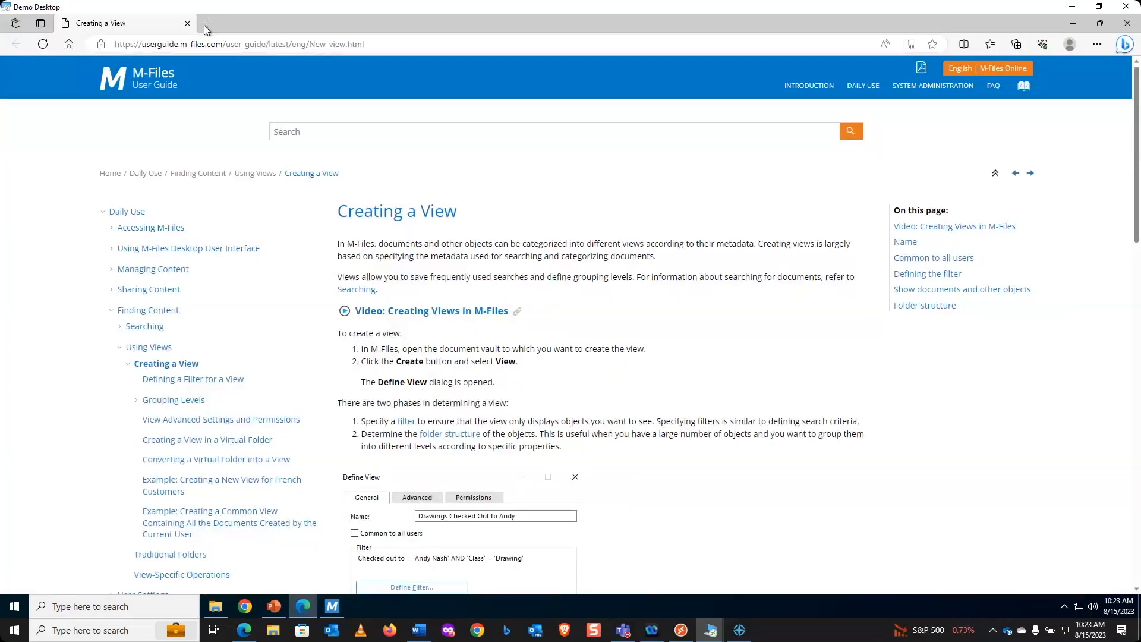
Step: Open Marco's M-Files Solution page from Favorites in a new tab, then switch to the Quick Tips presentation
left_click(207, 23)
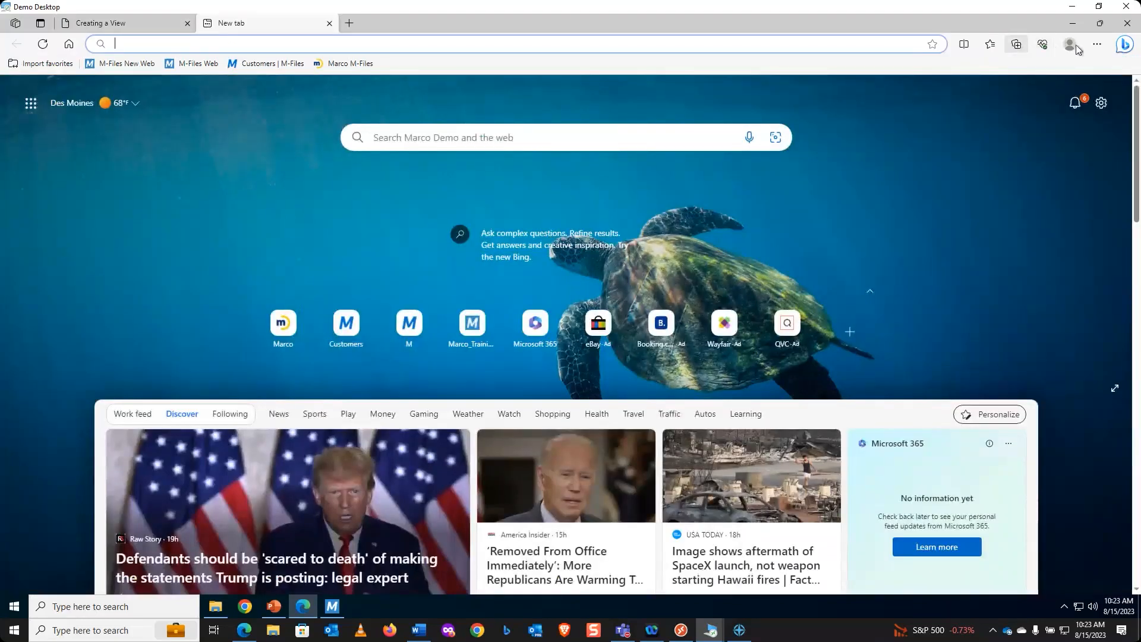
left_click(997, 48)
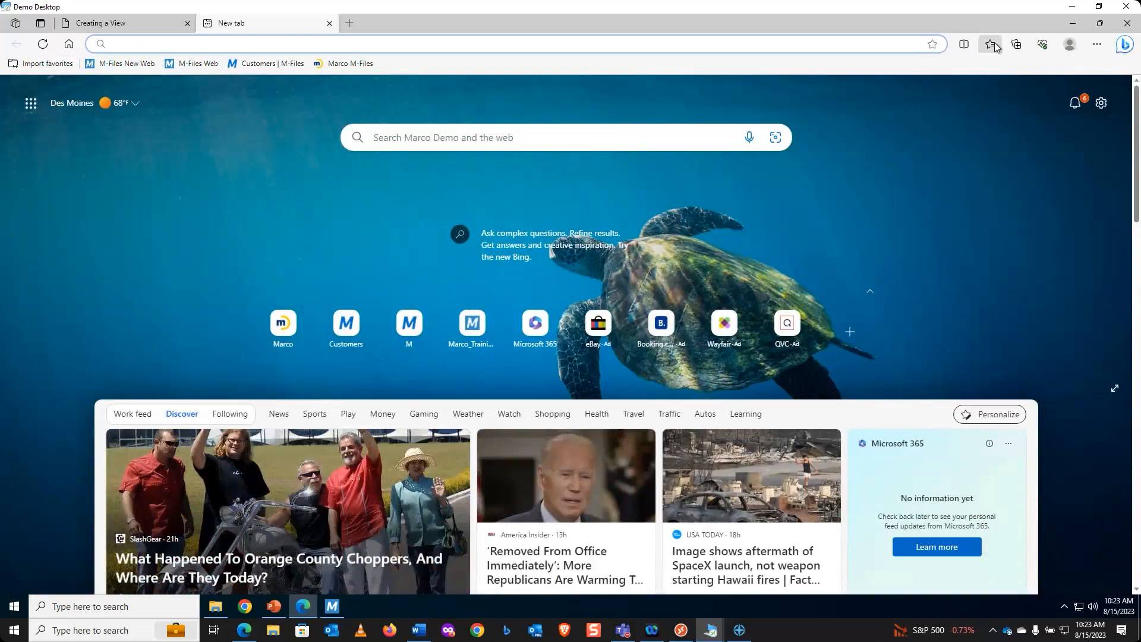
left_click(873, 166)
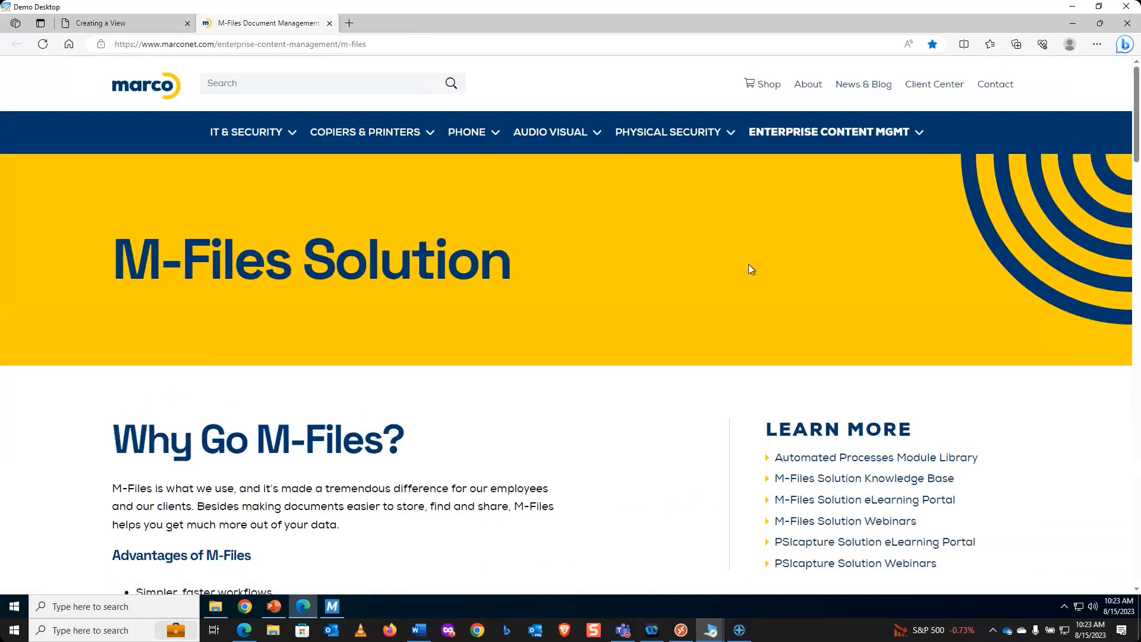
scroll(750, 268, "down", 1)
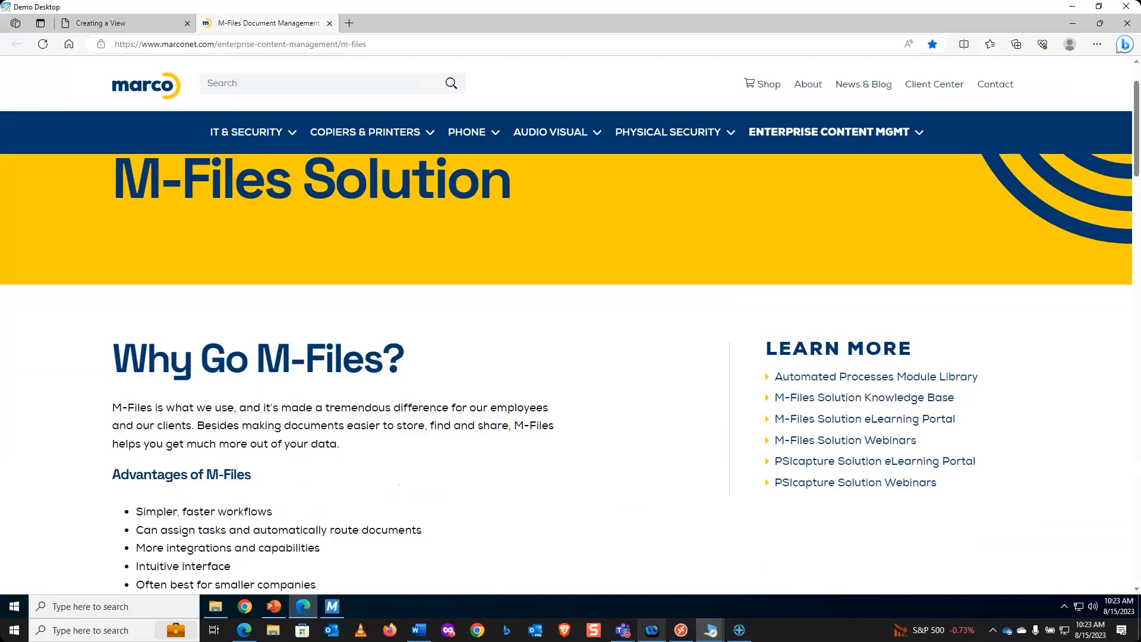
left_click(274, 606)
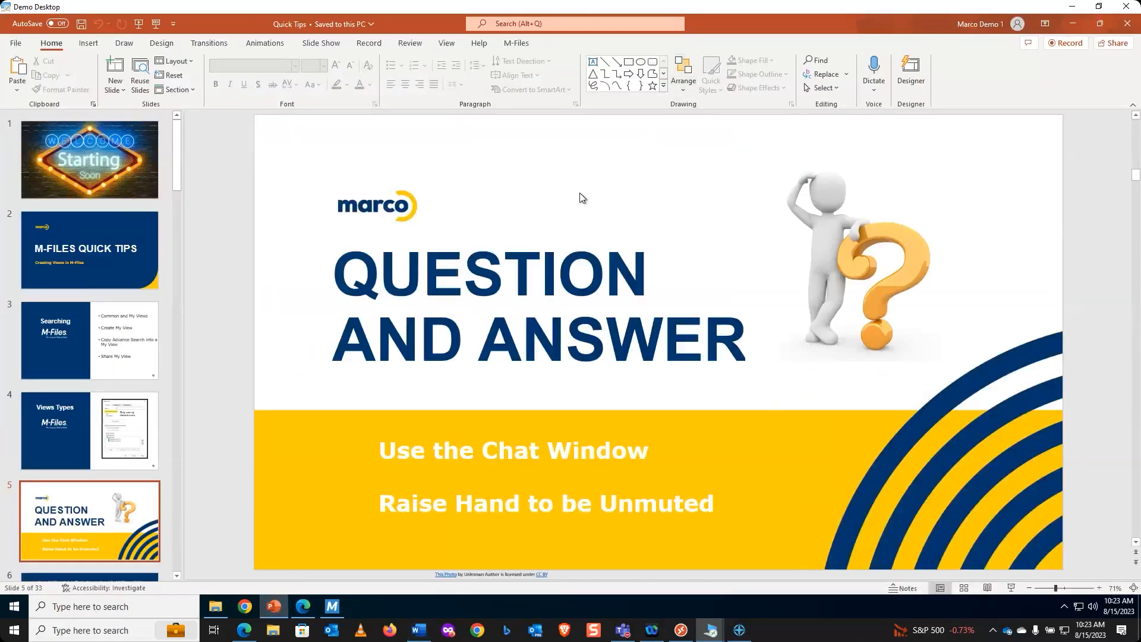
Step: Present the deck from slide 5, Question and Answer, and advance to the Thank You for Joining slide
left_click(139, 26)
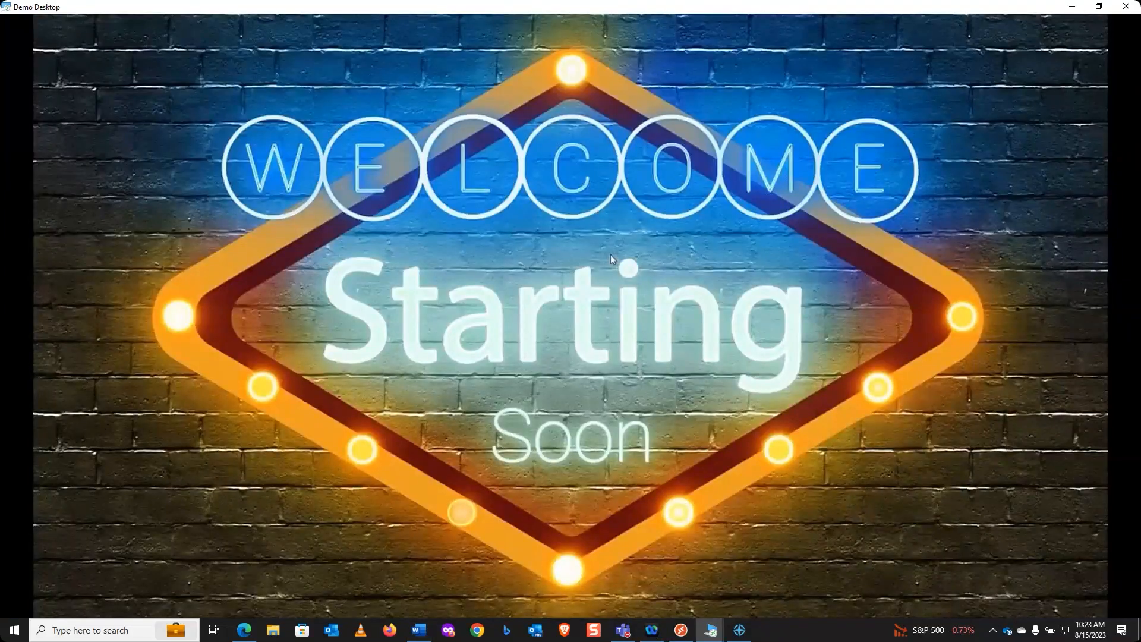
key("Escape")
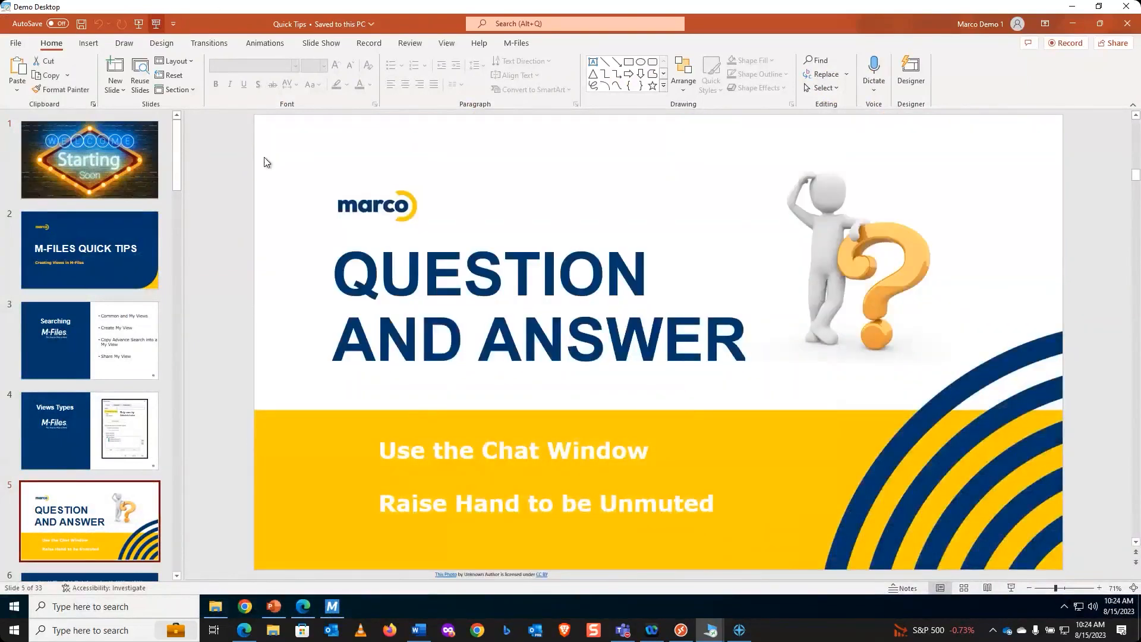
key("shift+F5")
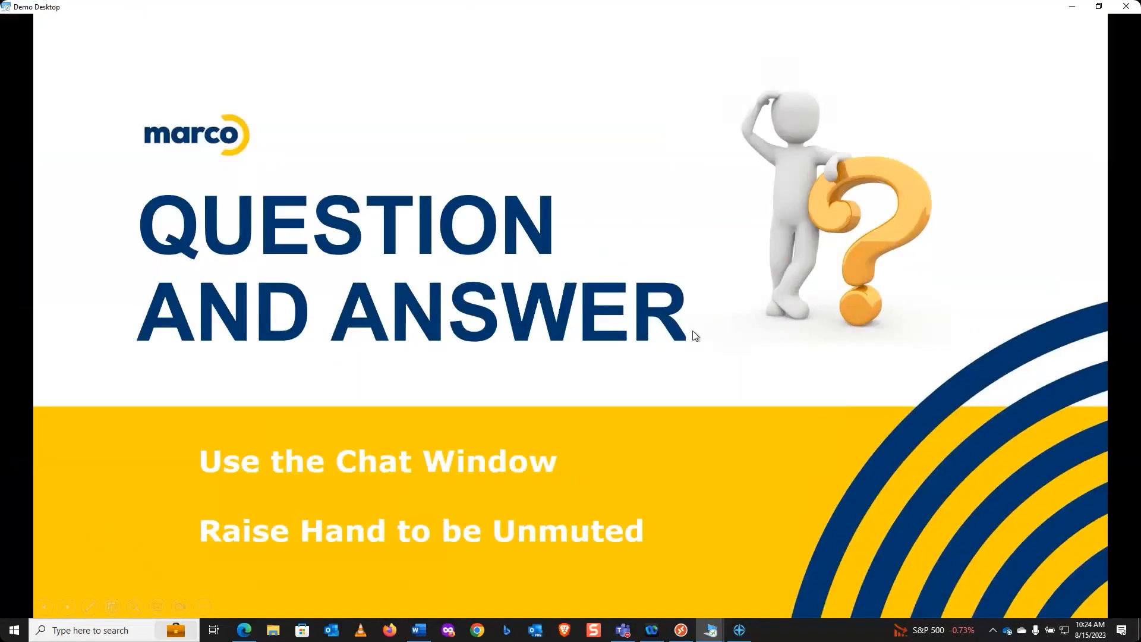
left_click(693, 330)
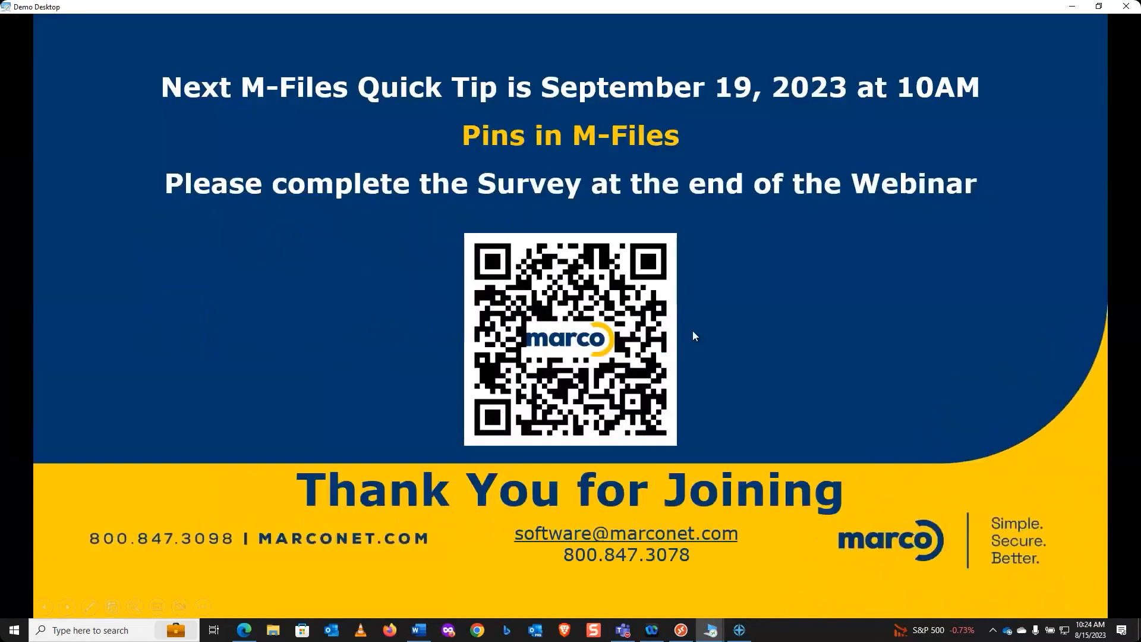